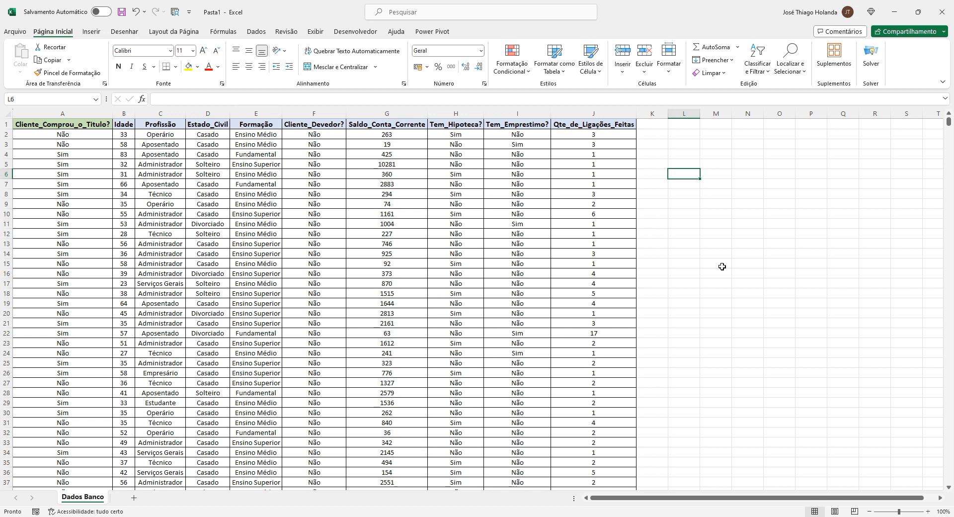
# Scroll through the bank customer records to examine the data
pyautogui.click(721, 267)
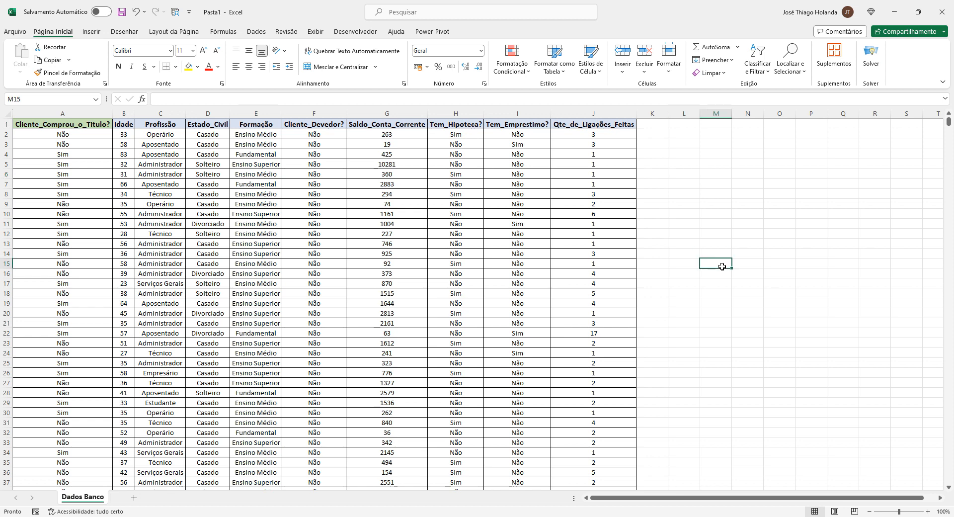
pyautogui.click(170, 175)
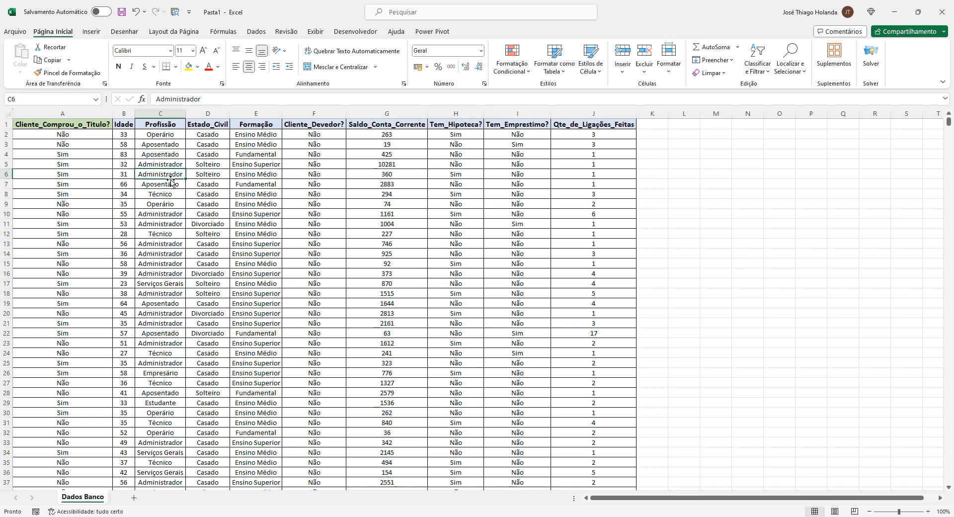
pyautogui.scroll(-5, 237, 255)
pyautogui.scroll(-5, 238, 255)
pyautogui.scroll(10, 238, 255)
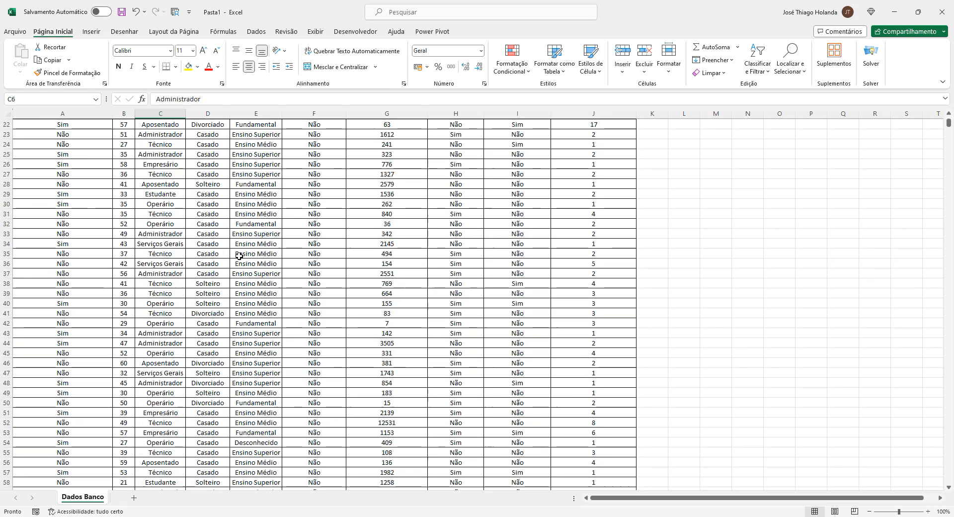
# Inspect individual cells across the data columns, from the customer answer to the call count
pyautogui.moveTo(90, 127); pyautogui.dragTo(526, 213)
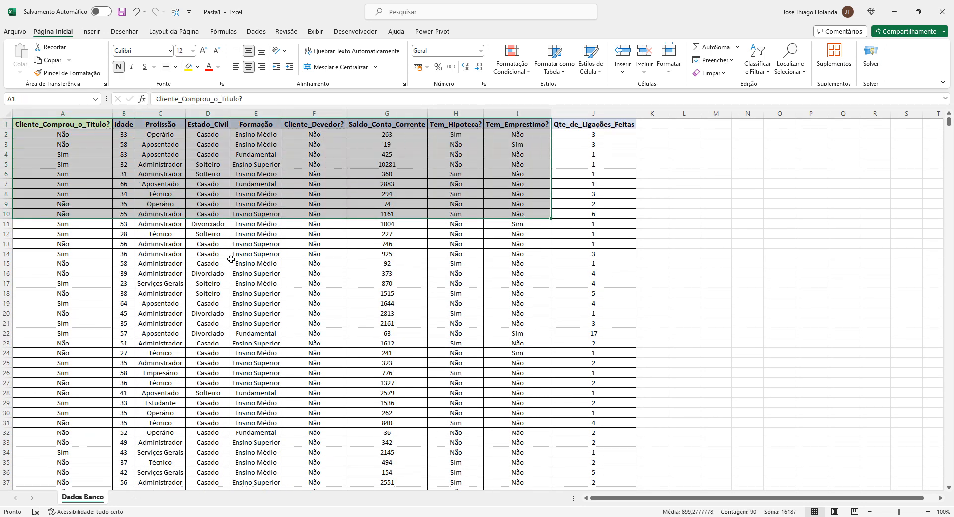
pyautogui.click(231, 259)
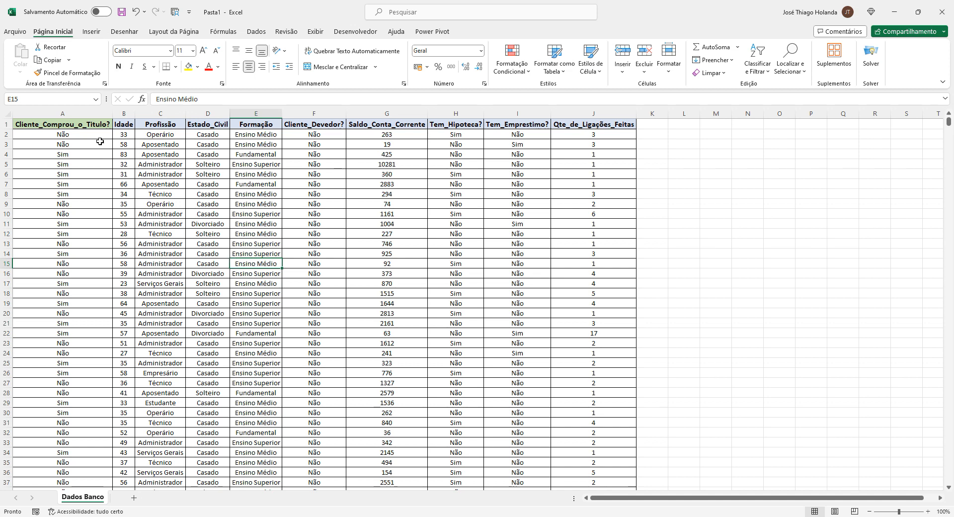
pyautogui.click(87, 134)
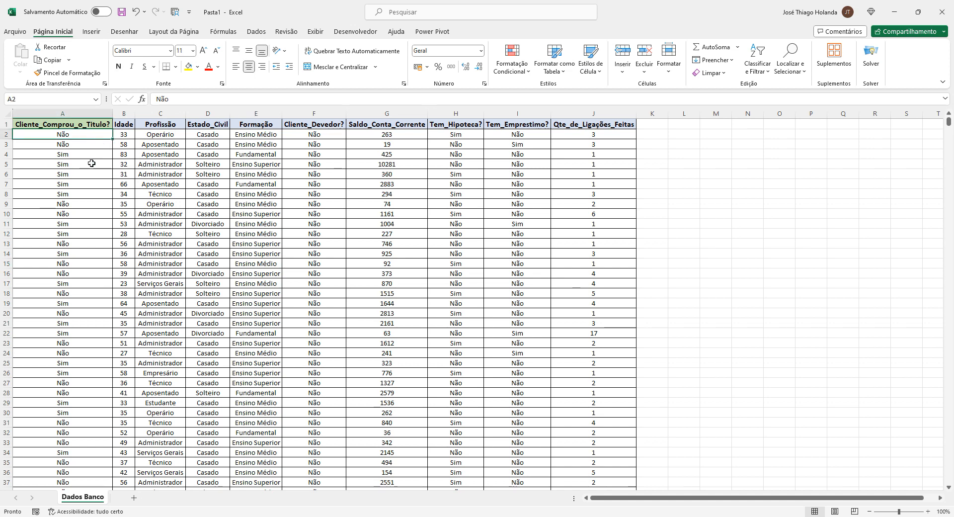
pyautogui.click(171, 161)
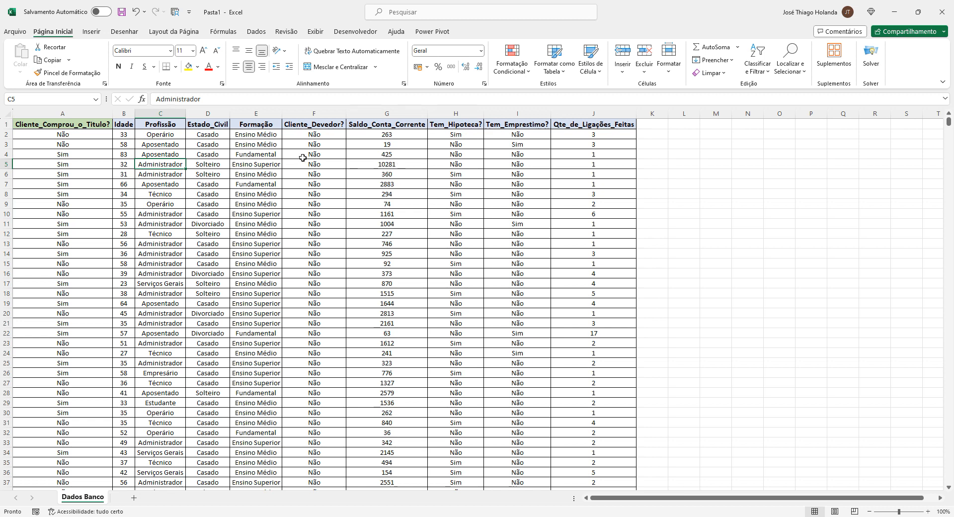
pyautogui.click(215, 177)
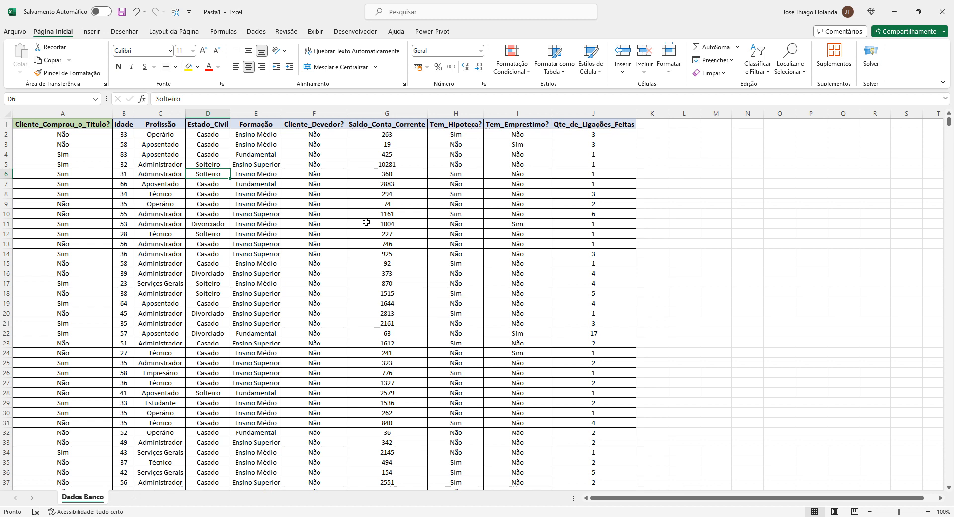
pyautogui.click(314, 174)
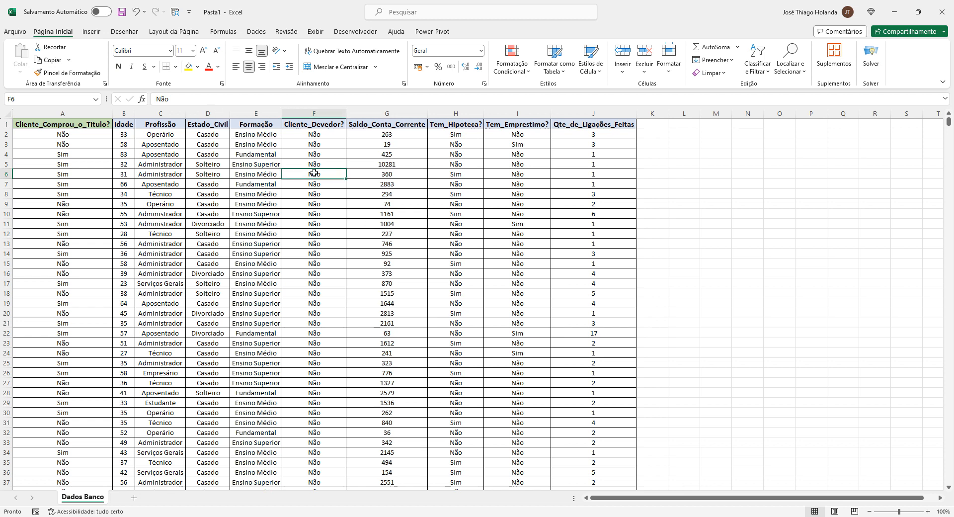
pyautogui.click(593, 182)
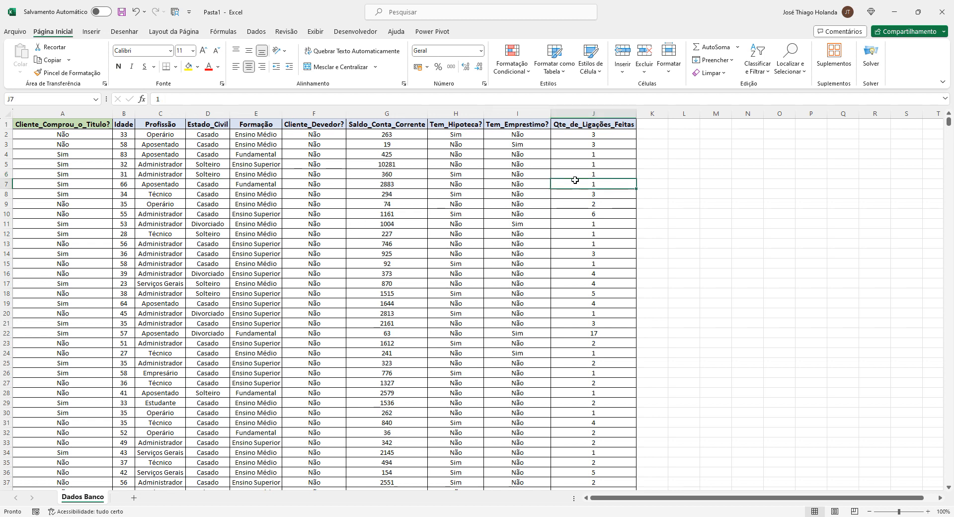
pyautogui.click(518, 174)
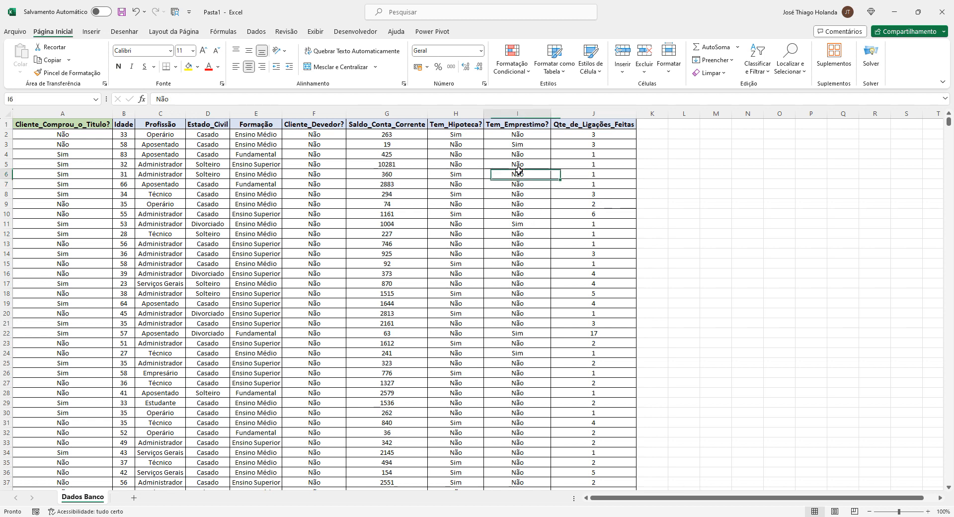
pyautogui.click(454, 168)
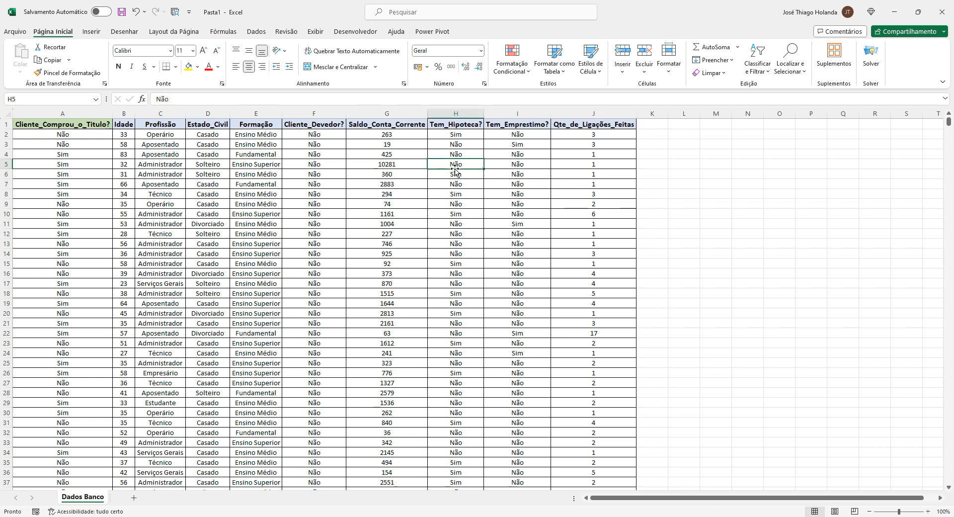
pyautogui.click(396, 166)
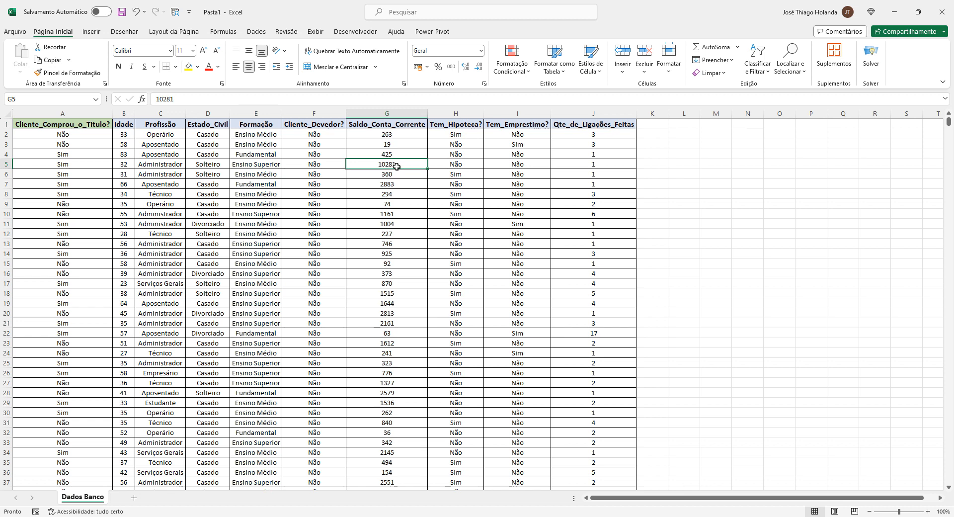
pyautogui.click(88, 135)
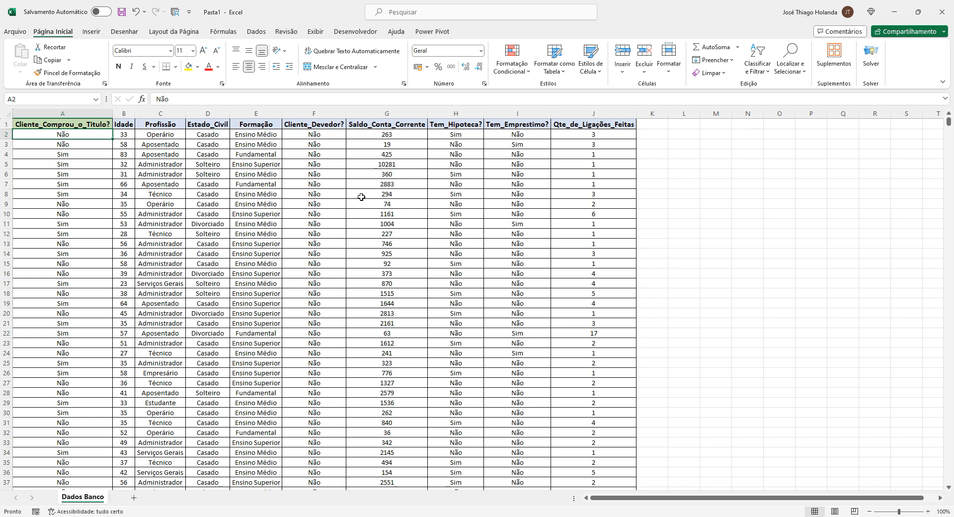
pyautogui.click(659, 144)
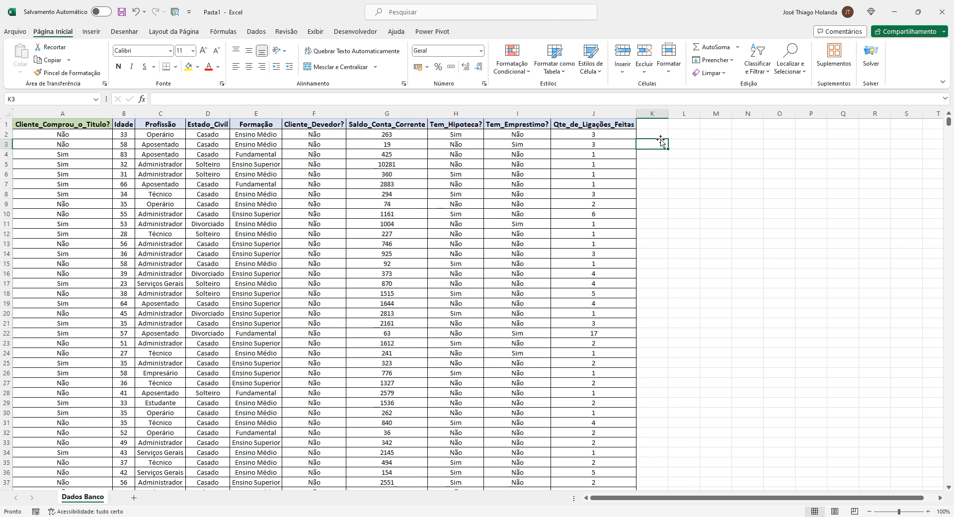
pyautogui.click(458, 183)
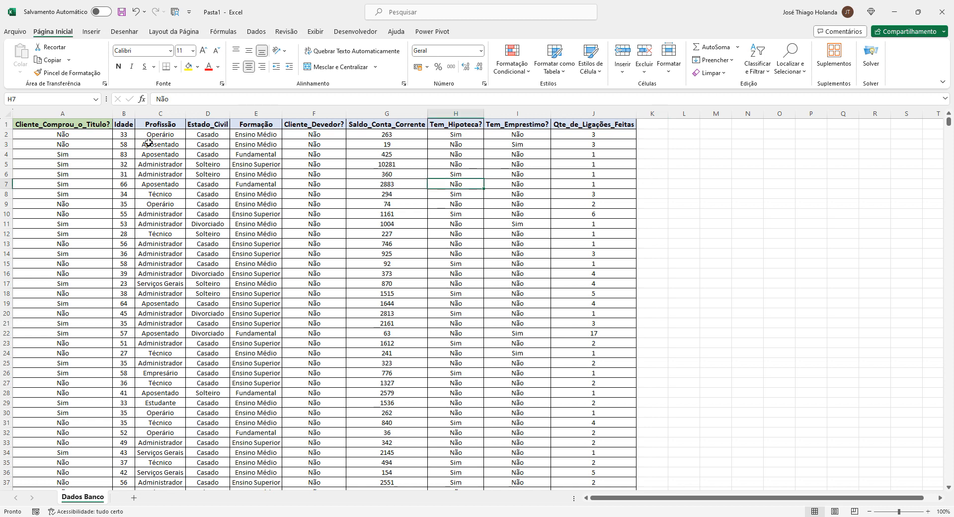
# Turn on text wrapping for the header cells A1:J1 and enlarge the header row's height
pyautogui.moveTo(110, 114); pyautogui.dragTo(587, 125)
pyautogui.doubleClick(81, 113)
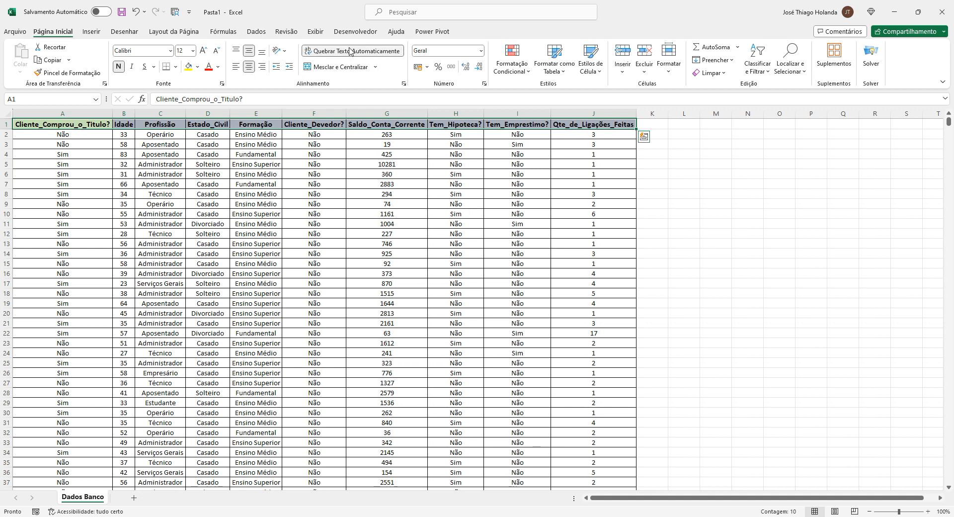
pyautogui.click(231, 197)
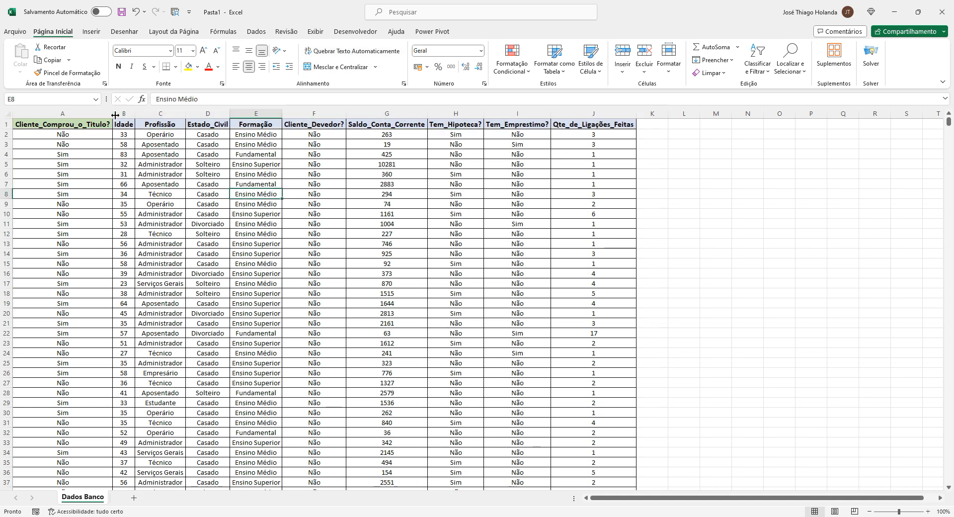
pyautogui.moveTo(7, 129); pyautogui.dragTo(7, 146)
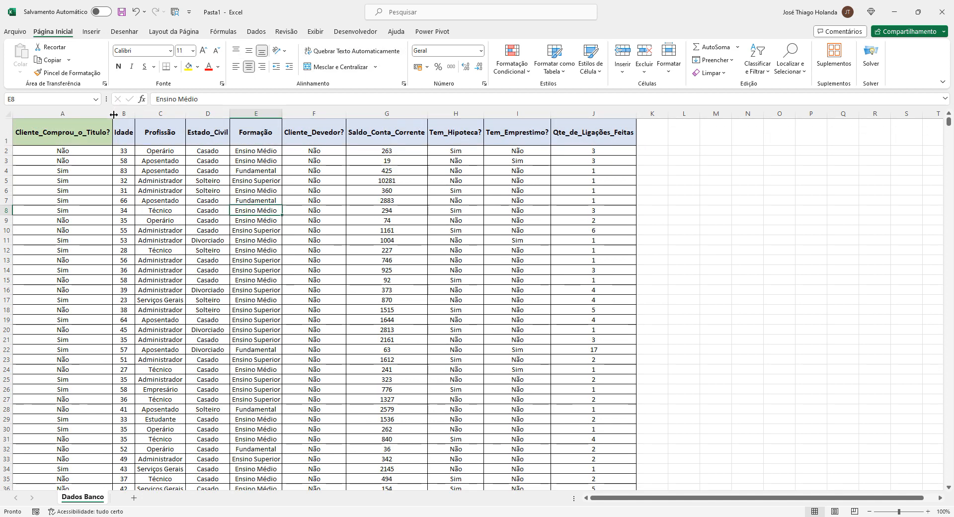
# Narrow column A so its header wraps, and fine-tune the widths of columns C and G
pyautogui.moveTo(113, 114); pyautogui.dragTo(89, 116)
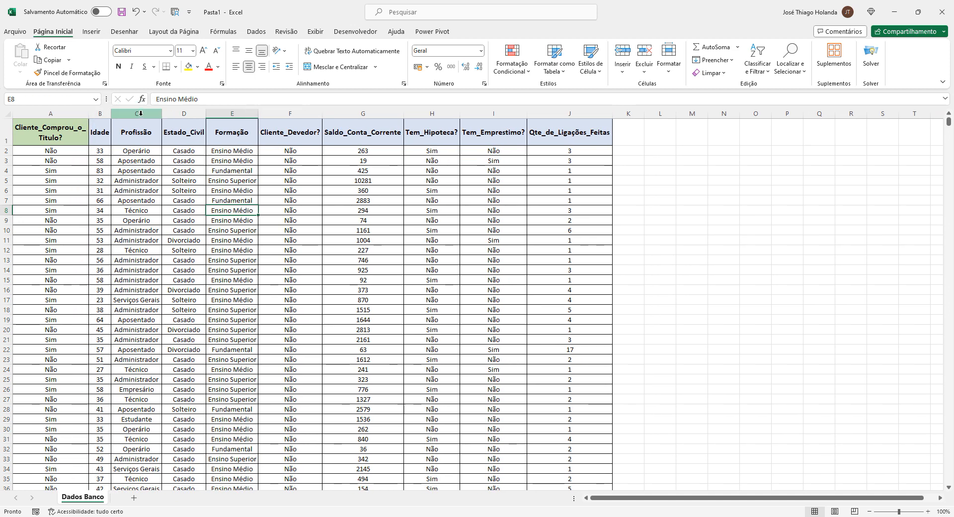
pyautogui.moveTo(162, 117); pyautogui.dragTo(165, 117)
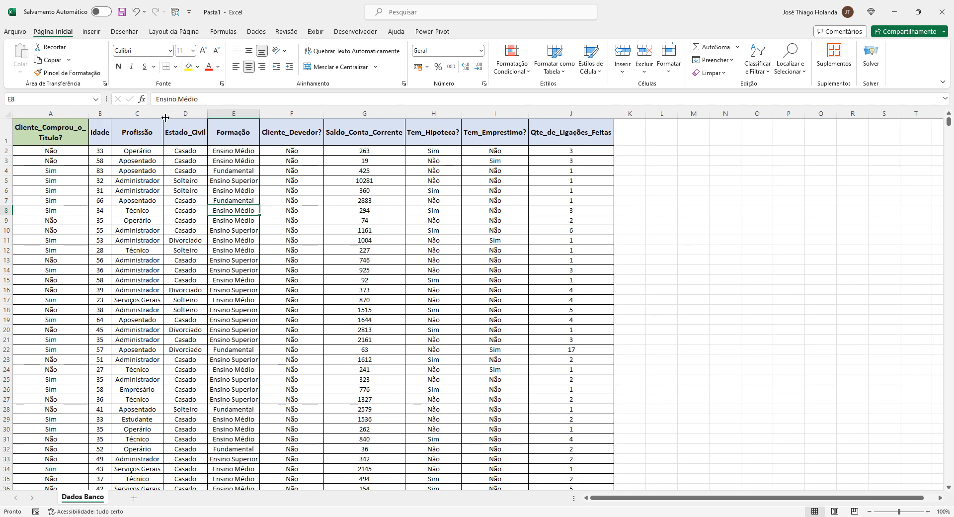
pyautogui.moveTo(323, 116)
pyautogui.mouseDown()
pyautogui.moveTo(293, 115)
pyautogui.moveTo(321, 117)
pyautogui.mouseUp()
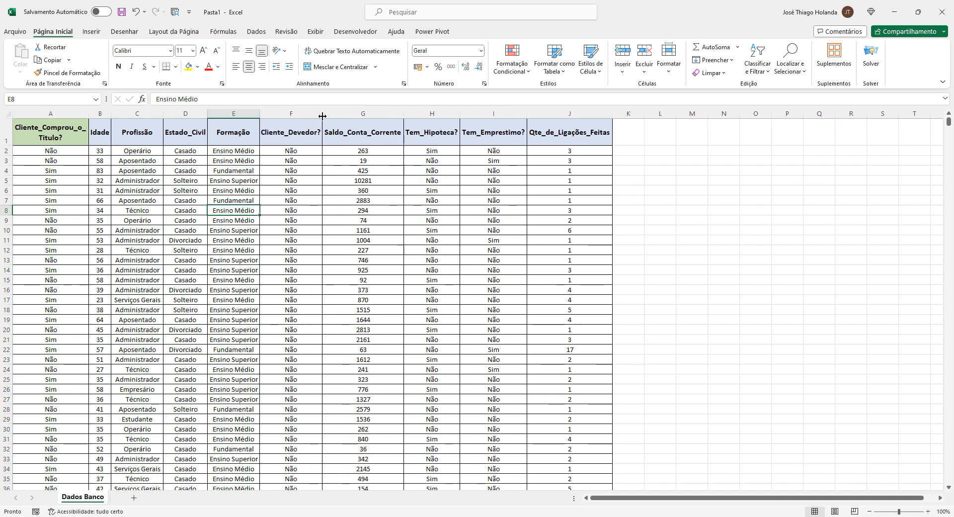
# Scroll through the data rows to review the adjusted layout
pyautogui.click(408, 160)
pyautogui.click(129, 192)
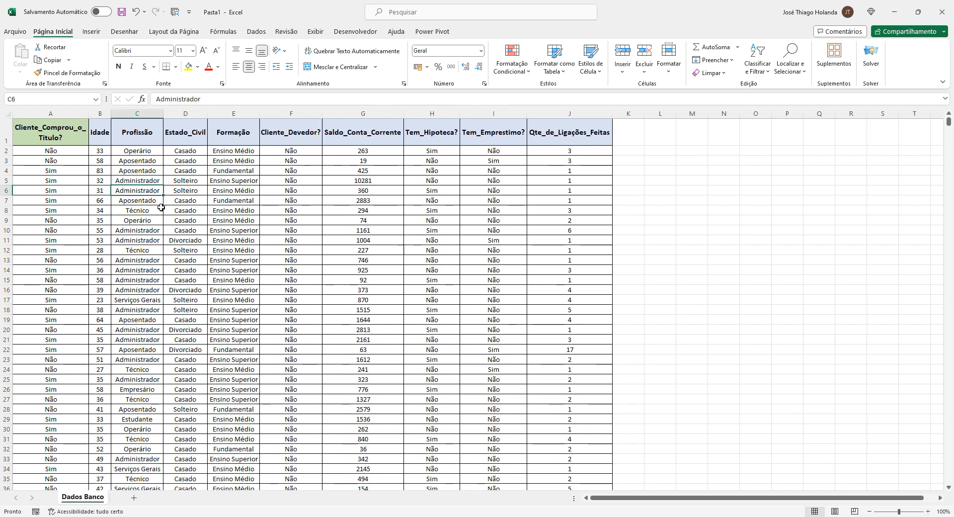
pyautogui.click(278, 218)
pyautogui.scroll(-6, 142, 210)
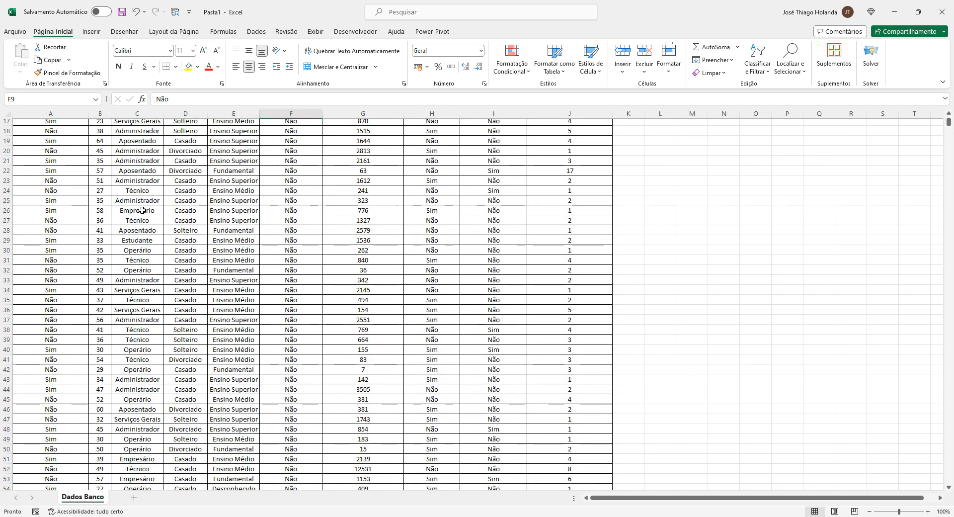
pyautogui.scroll(5, 142, 210)
pyautogui.scroll(-12, 142, 218)
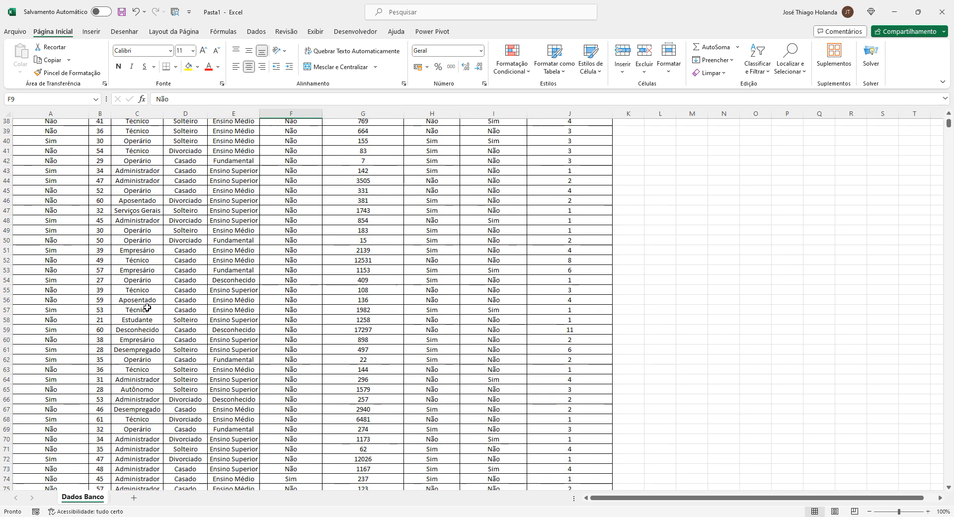
pyautogui.scroll(12, 147, 308)
# Inspect the header cells one by one across the table
pyautogui.click(49, 133)
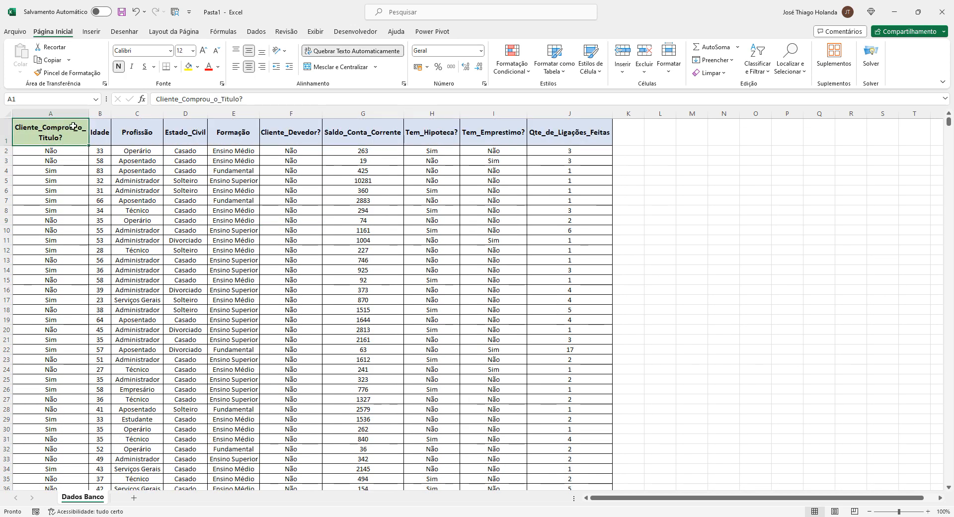
pyautogui.click(108, 131)
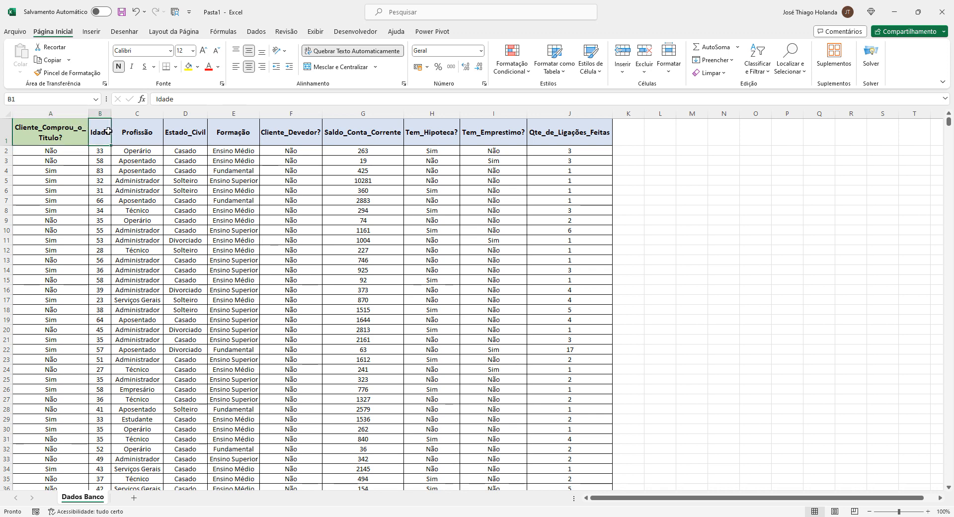
pyautogui.click(51, 136)
pyautogui.click(105, 135)
pyautogui.click(127, 132)
pyautogui.click(199, 132)
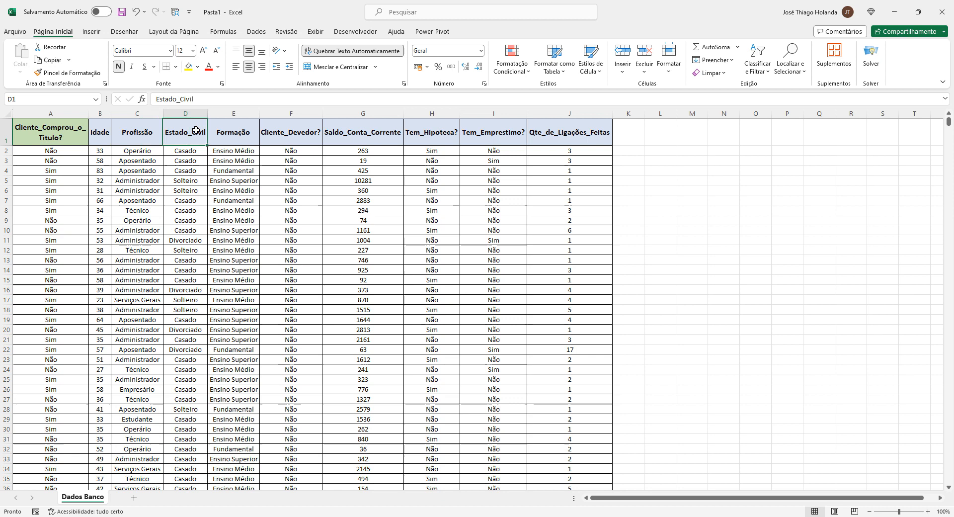
pyautogui.click(385, 131)
pyautogui.click(347, 179)
pyautogui.click(51, 129)
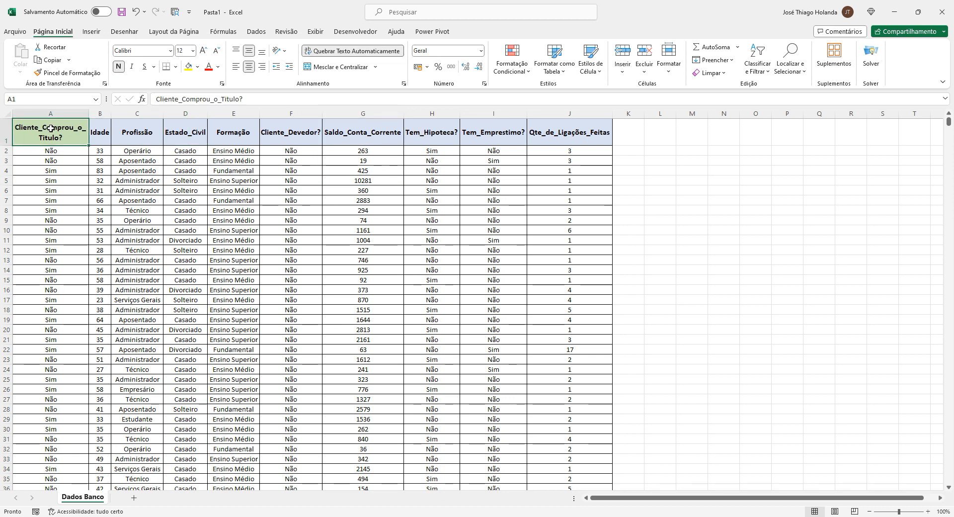
# Select the whole data range and convert it into a table with headers
pyautogui.hotkey('ctrl', 'shift', 'End')
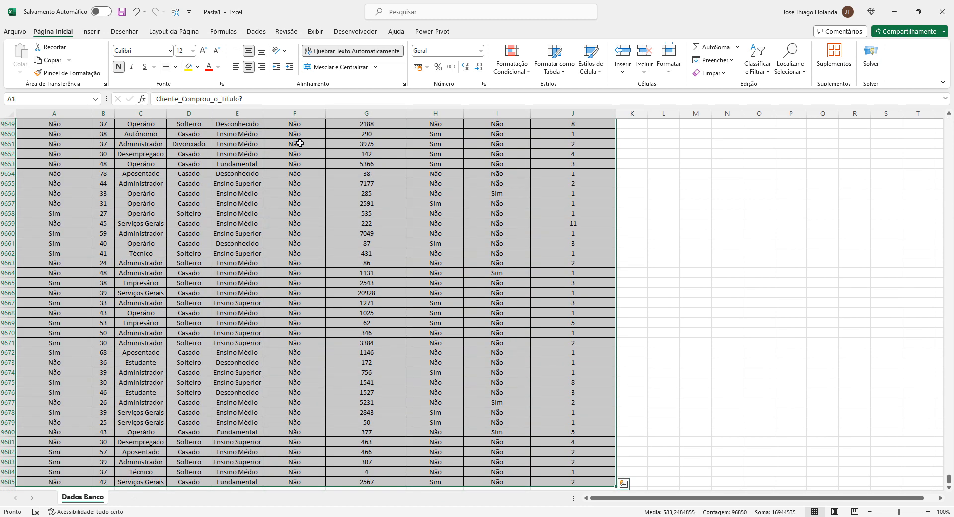
pyautogui.moveTo(949, 480); pyautogui.dragTo(948, 120)
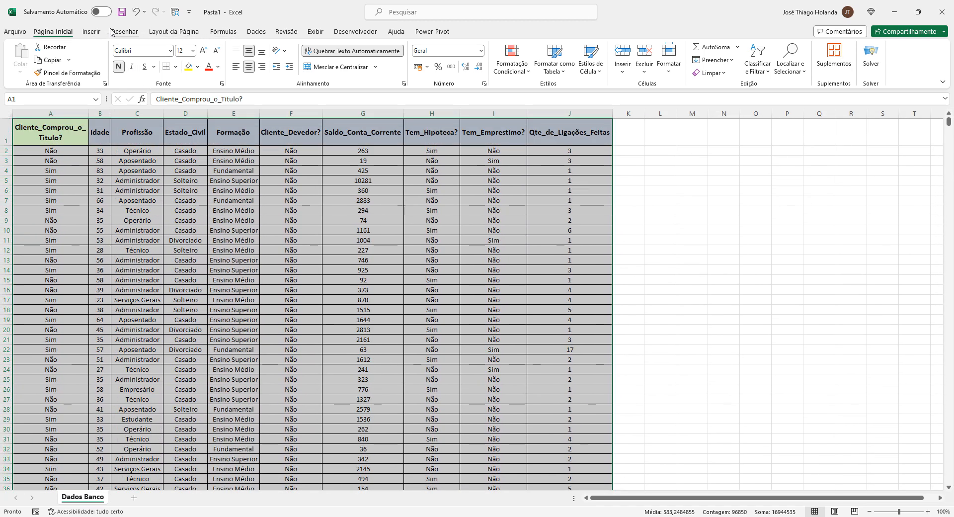
pyautogui.click(88, 32)
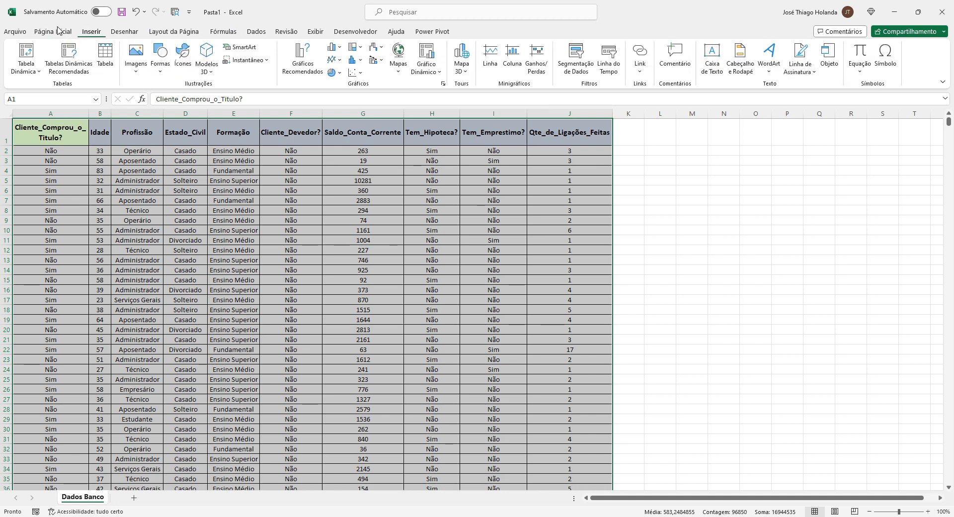
pyautogui.click(106, 58)
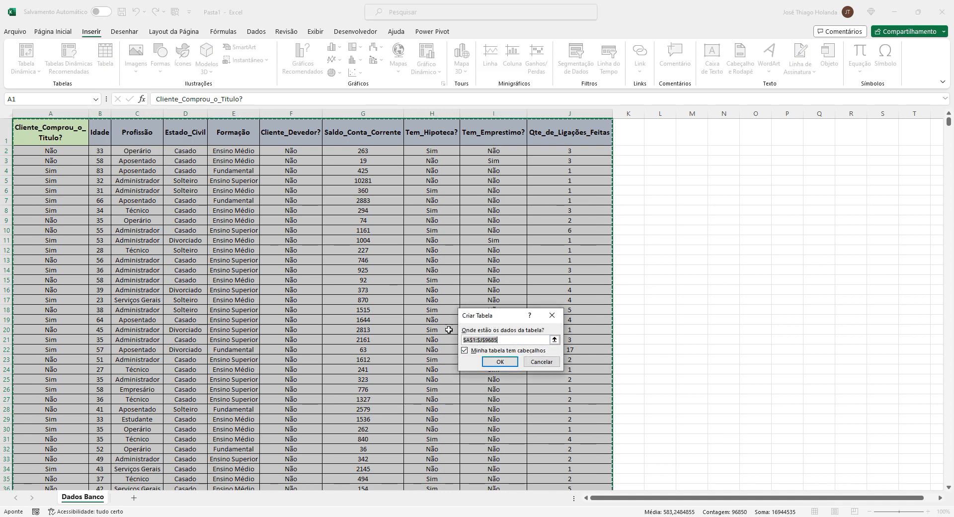
pyautogui.click(514, 365)
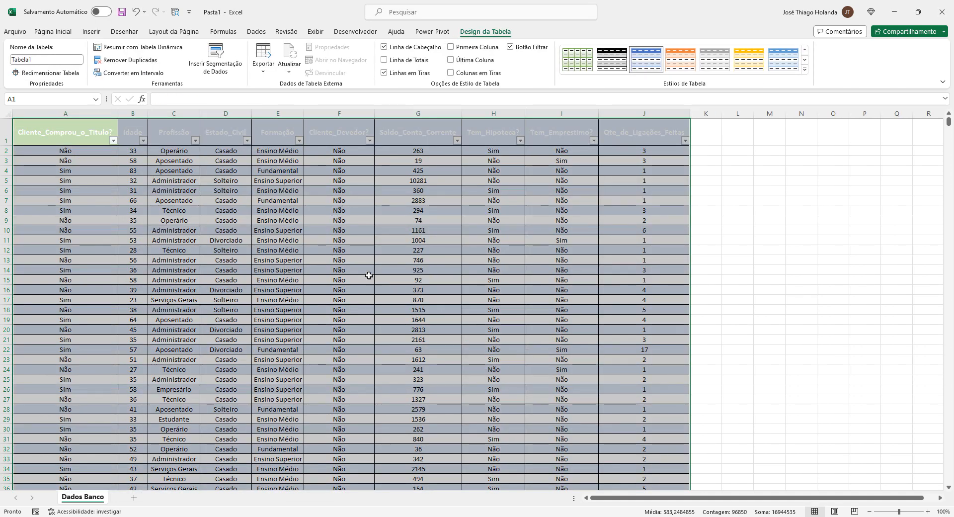
pyautogui.click(363, 271)
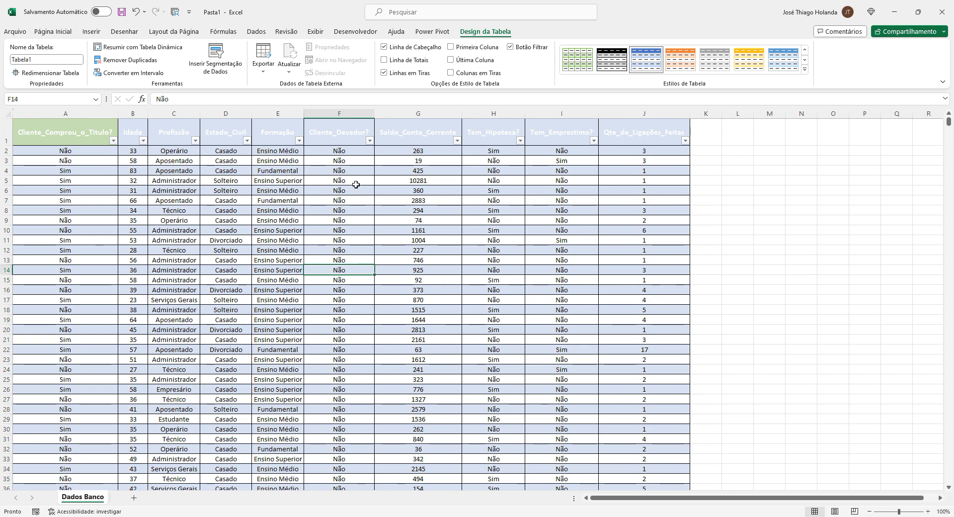
# Rename the table as dados_banco
pyautogui.click(306, 201)
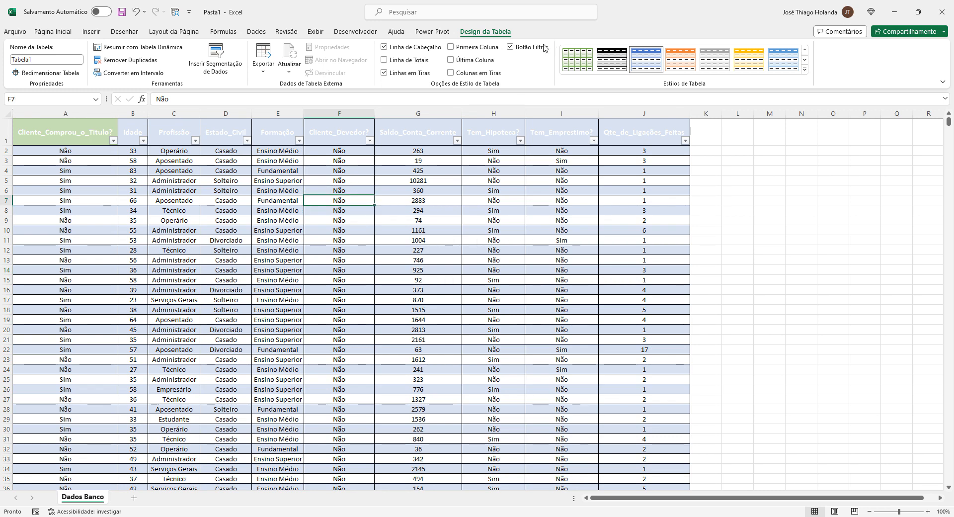
pyautogui.click(46, 60)
pyautogui.doubleClick(47, 60)
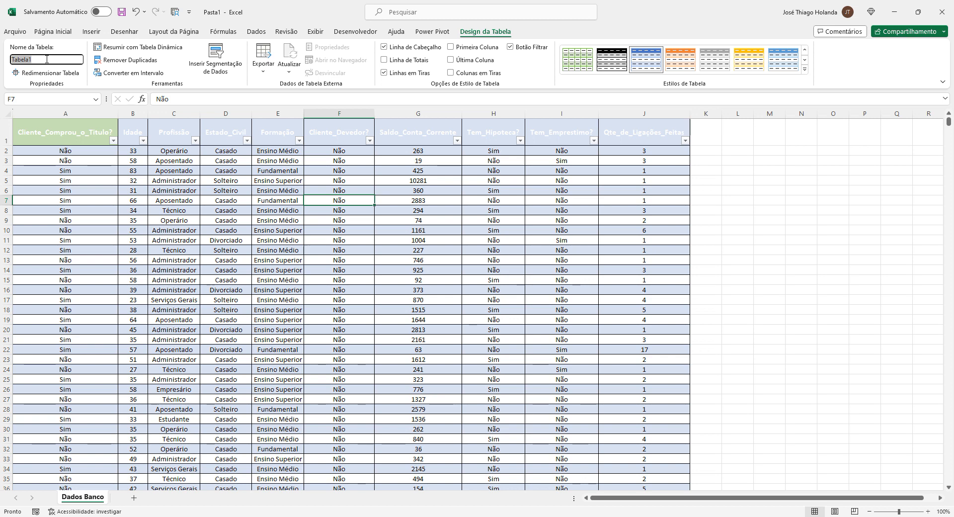
pyautogui.write('das')
pyautogui.click(198, 211)
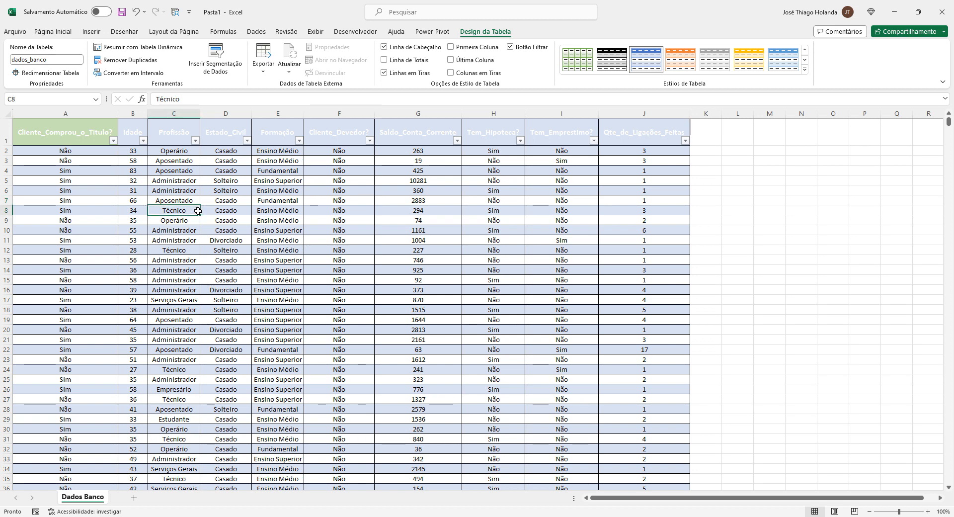
# Select the whole table and convert it to a normal range
pyautogui.click(43, 127)
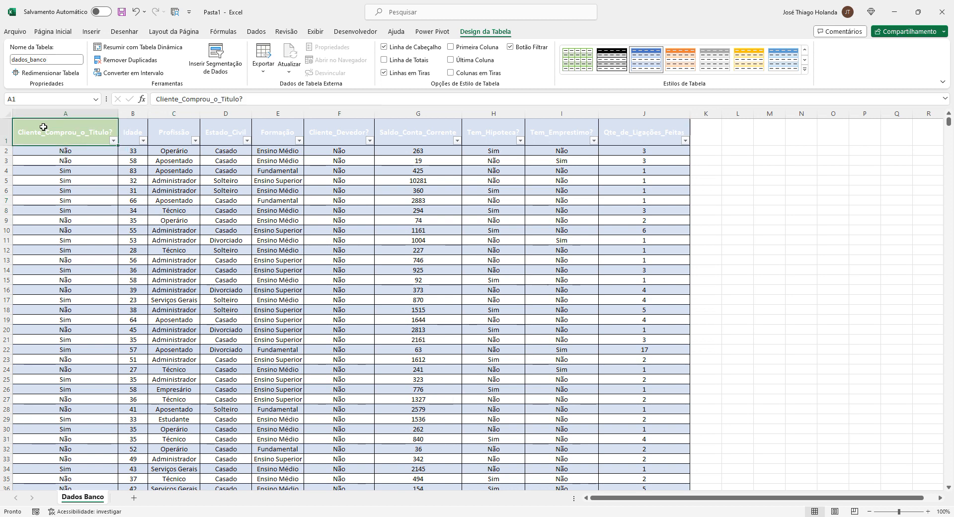
pyautogui.hotkey('ctrl', 'shift', 'End')
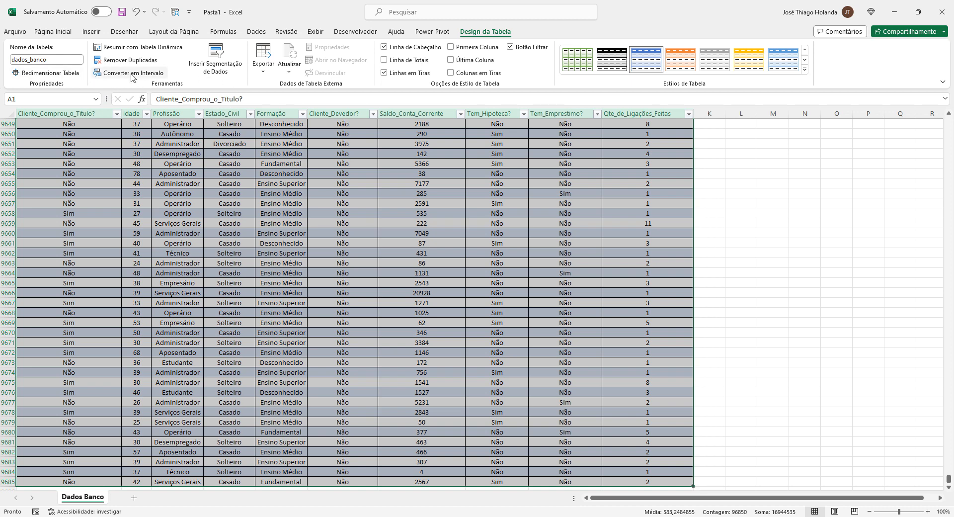
pyautogui.click(132, 77)
pyautogui.click(464, 293)
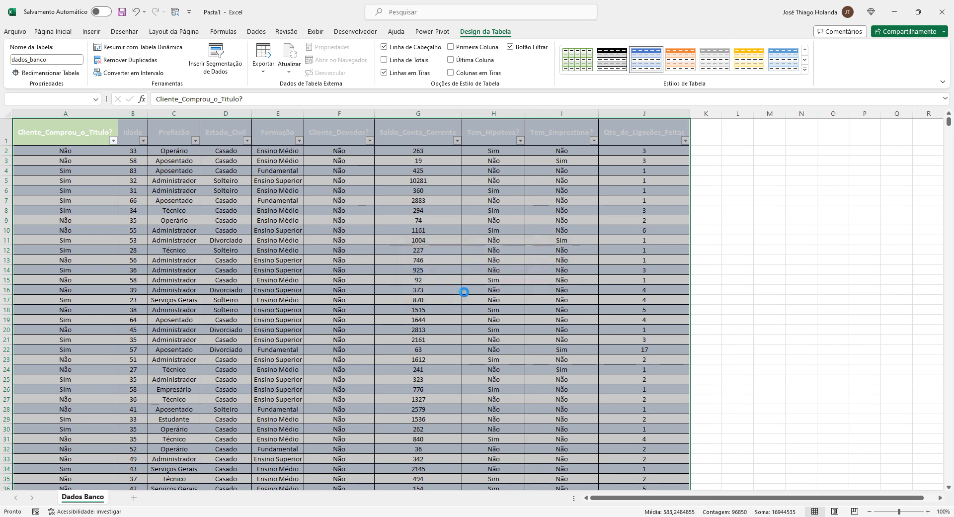
pyautogui.click(192, 213)
pyautogui.click(97, 140)
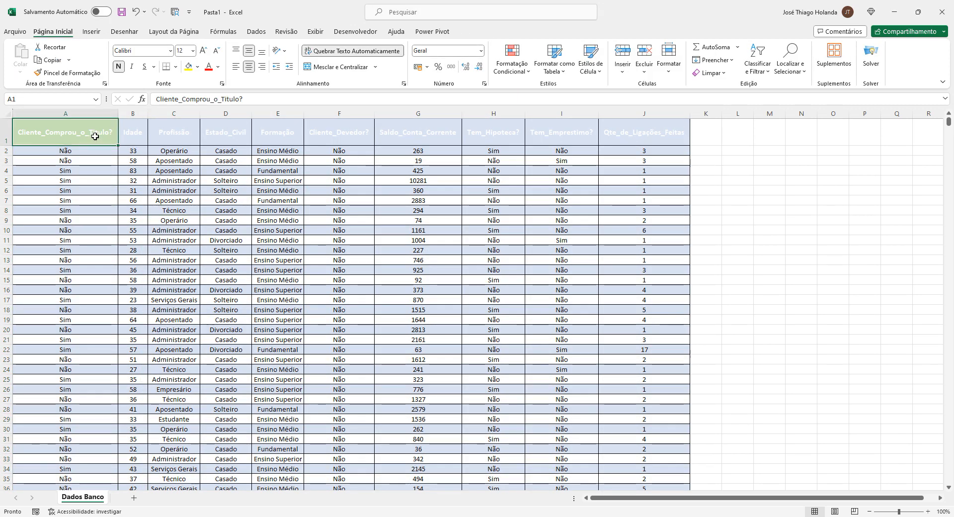
# Undo the last two actions on the table
pyautogui.hotkey('ctrl', 'z')
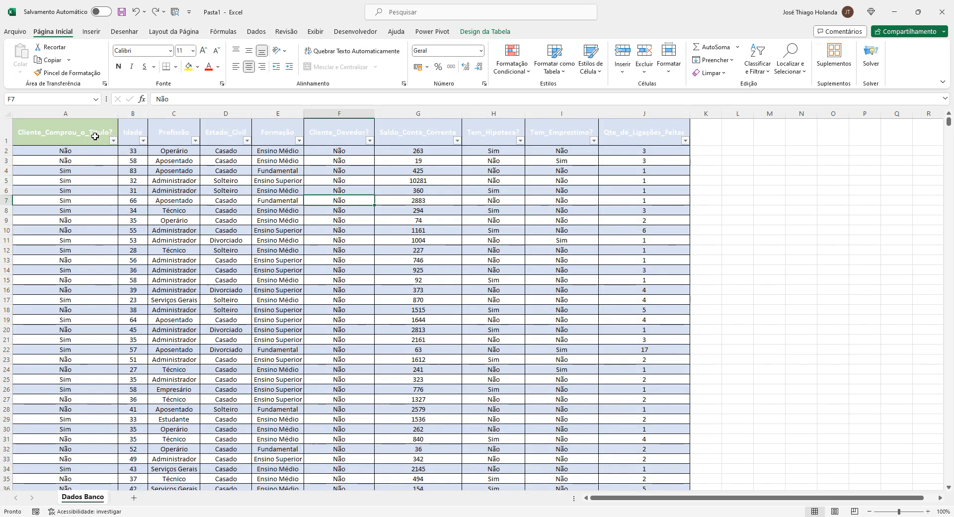
pyautogui.hotkey('ctrl', 'z')
pyautogui.click(146, 198)
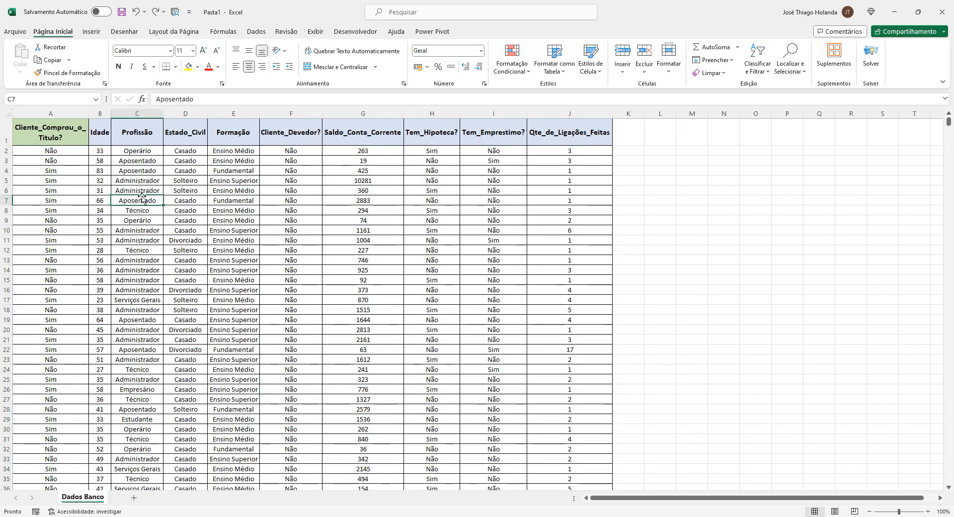
# Select the full data range and scroll through it back to the top
pyautogui.click(72, 132)
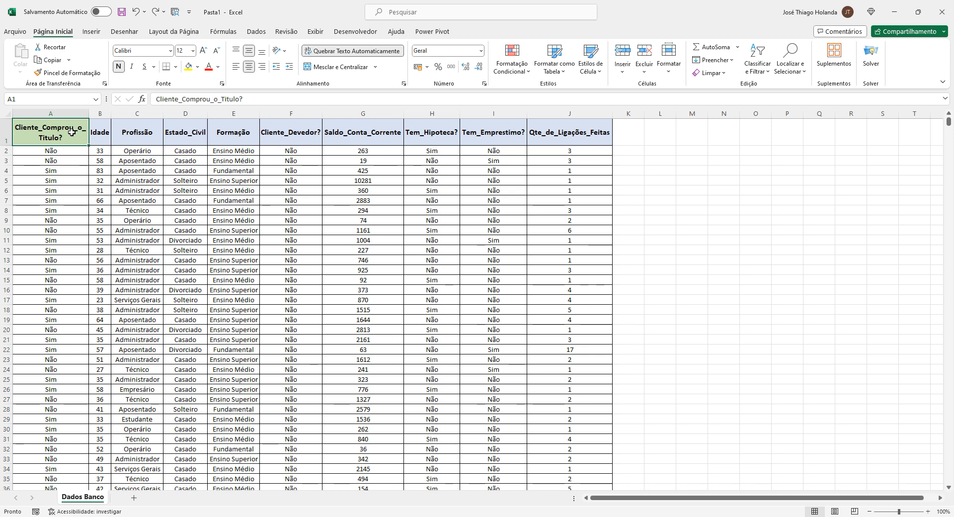
pyautogui.hotkey('ctrl', 'shift', 'End')
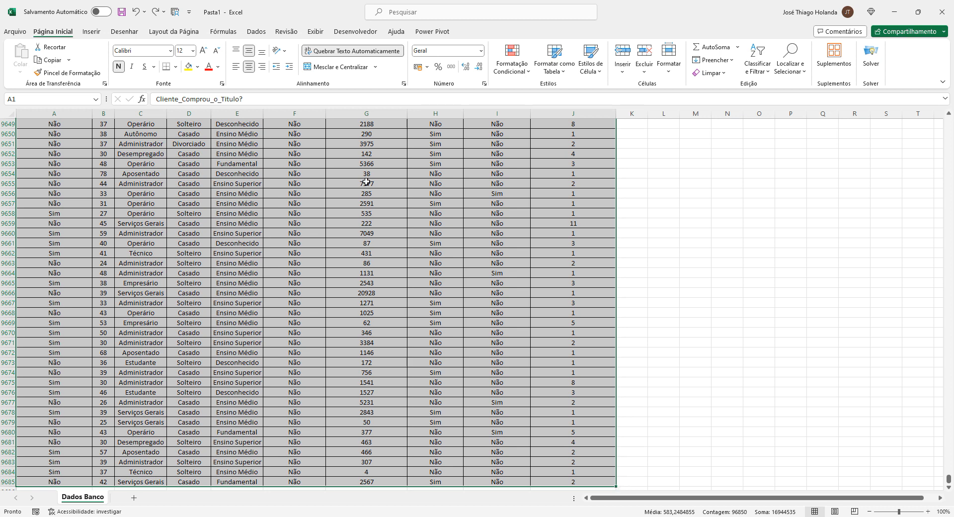
pyautogui.scroll(20, 390, 187)
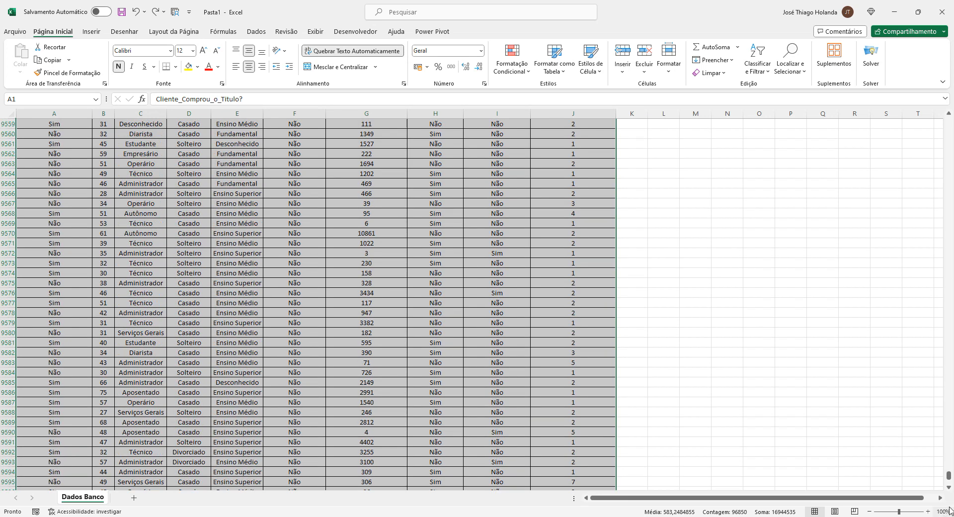
pyautogui.moveTo(949, 475); pyautogui.dragTo(945, 112)
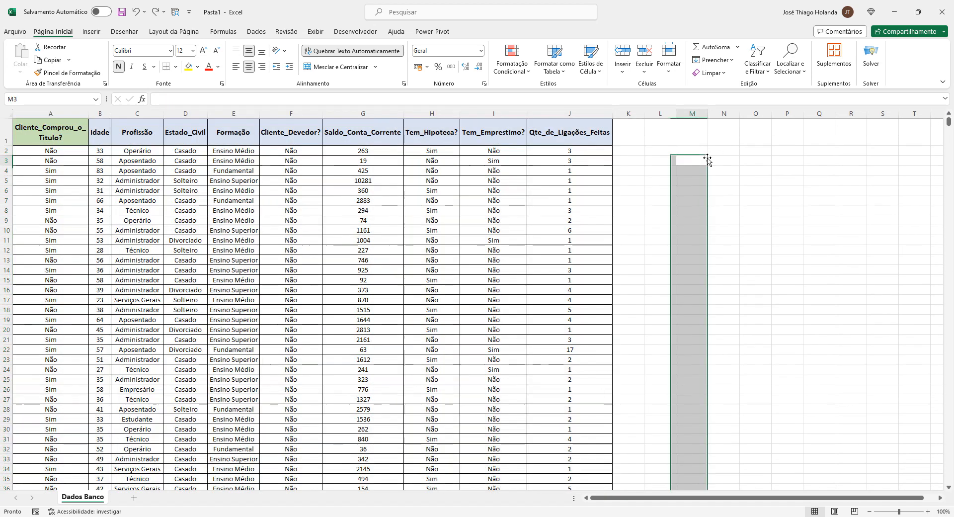
pyautogui.click(663, 159)
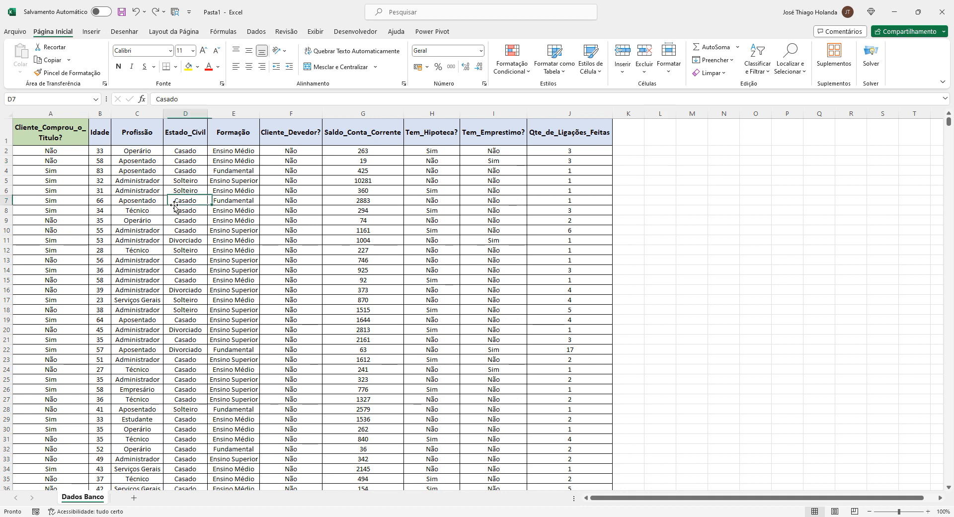
# Start a BDSOMA formula in cell L2
pyautogui.hotkey('ctrl', 'Home')
pyautogui.click(666, 151)
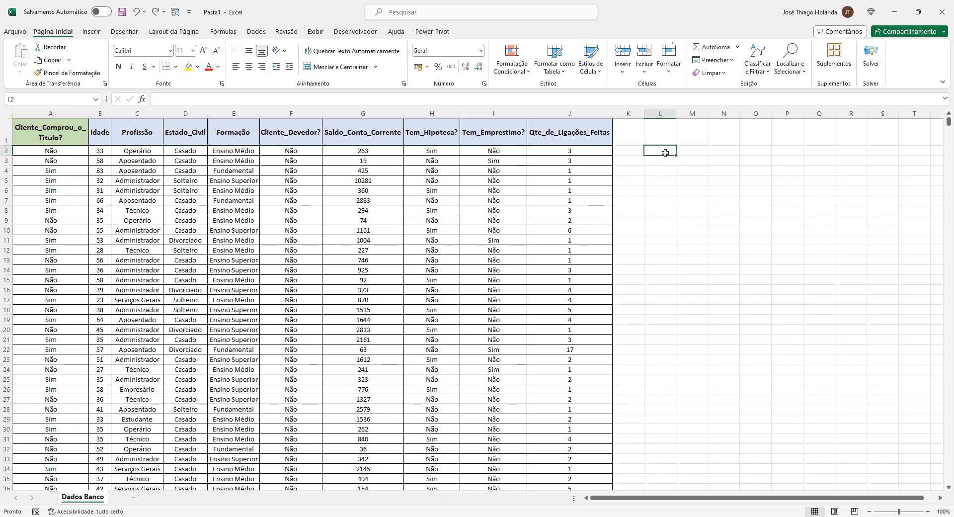
pyautogui.write('=bd')
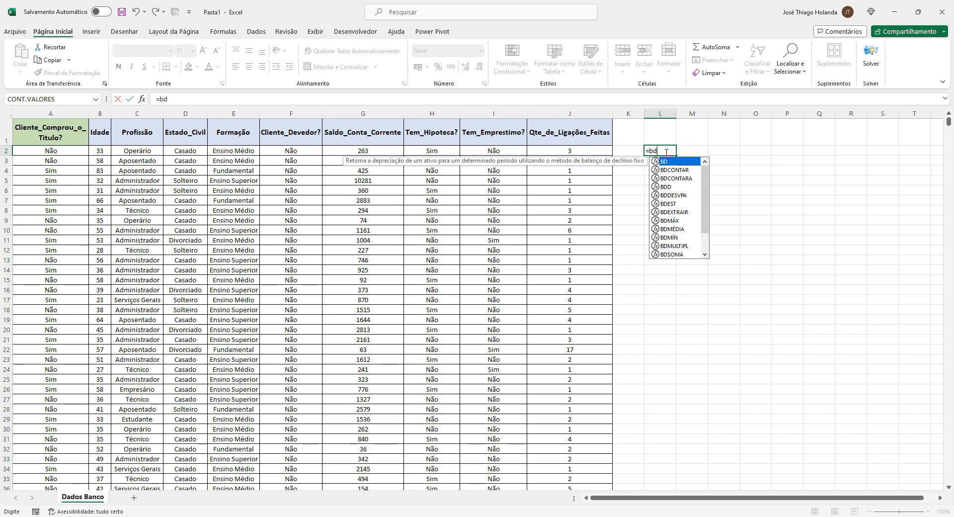
pyautogui.press('Tab')
pyautogui.press('BackSpace')
pyautogui.write('soma')
pyautogui.press('Tab')
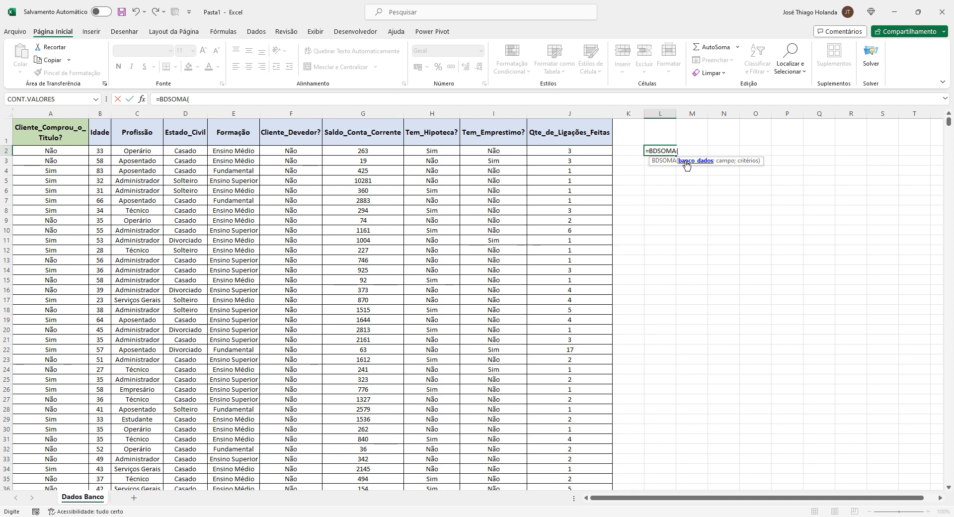
# Set the BDSOMA database argument to the data range A1:J9685
pyautogui.moveTo(60, 131); pyautogui.dragTo(596, 473)
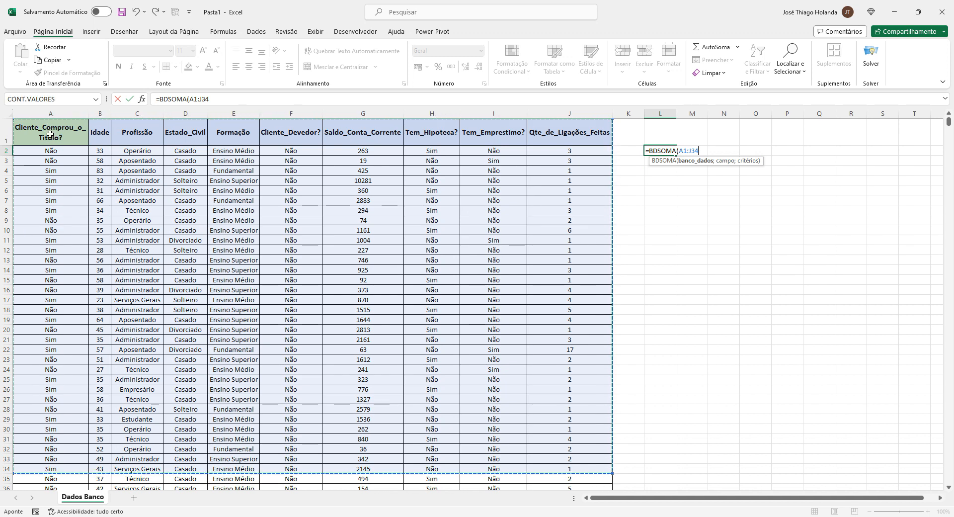
pyautogui.hotkey('ctrl', 'a')
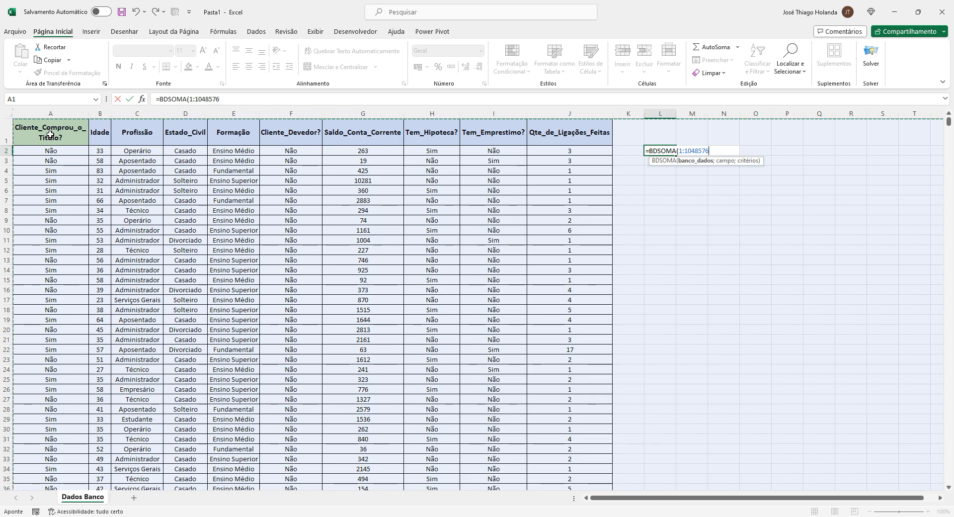
pyautogui.click(50, 133)
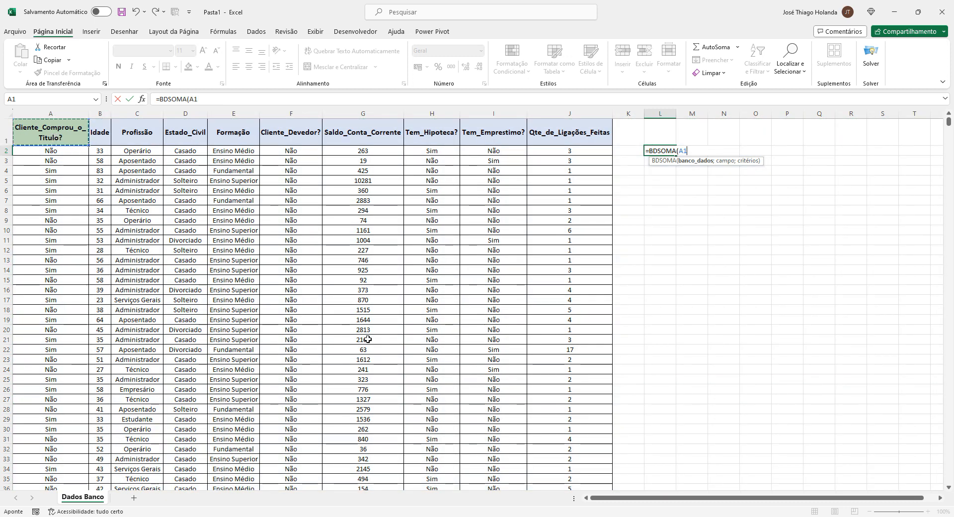
pyautogui.moveTo(368, 338); pyautogui.dragTo(566, 506)
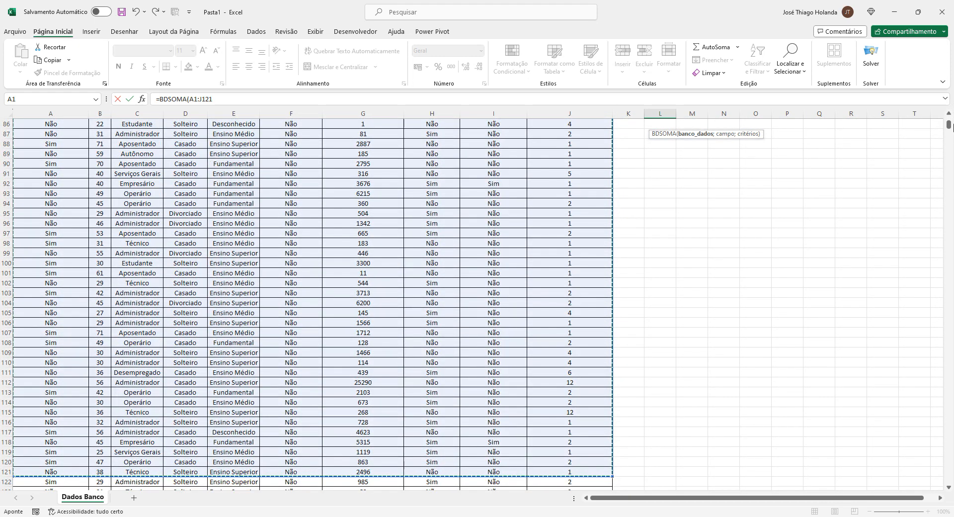
pyautogui.moveTo(949, 125); pyautogui.dragTo(924, 460)
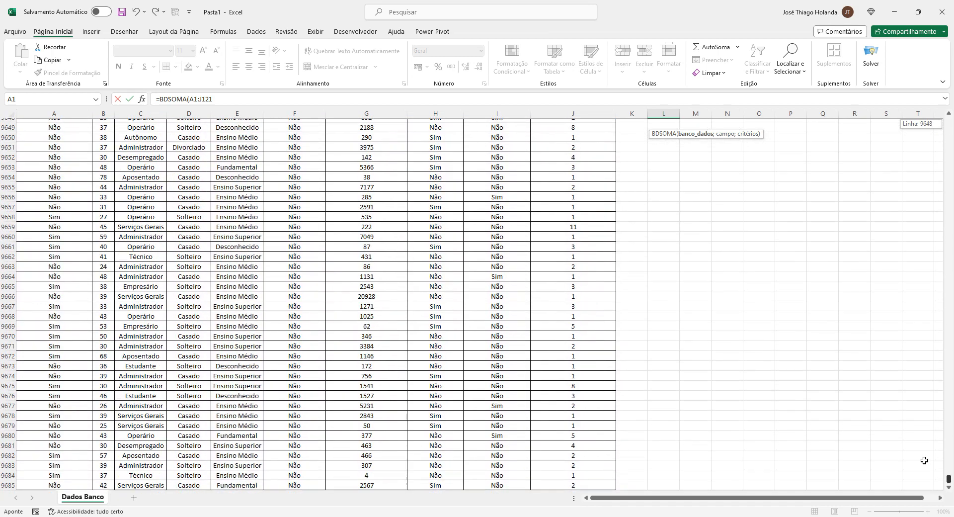
pyautogui.scroll(-5, 924, 460)
pyautogui.keyDown('shift'); pyautogui.click(601, 335); pyautogui.keyUp('shift')
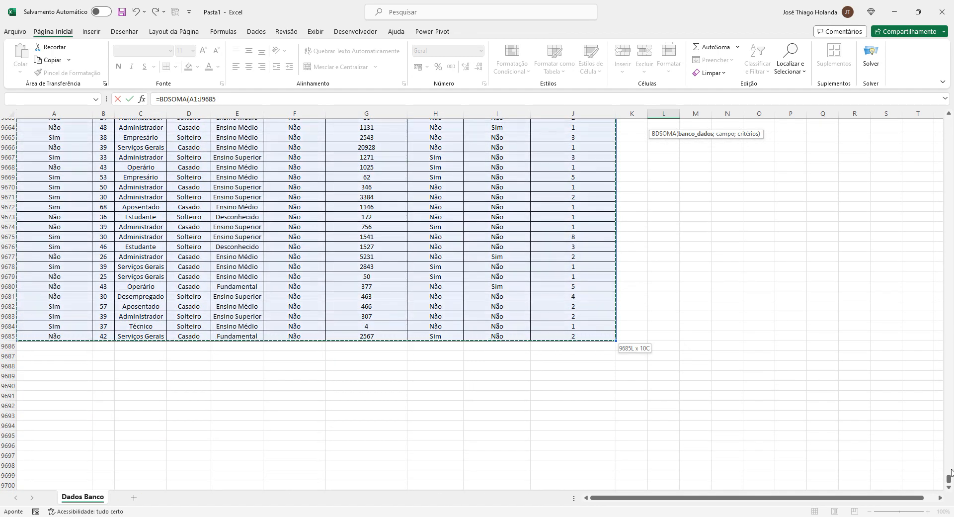
pyautogui.moveTo(949, 478); pyautogui.dragTo(952, 85)
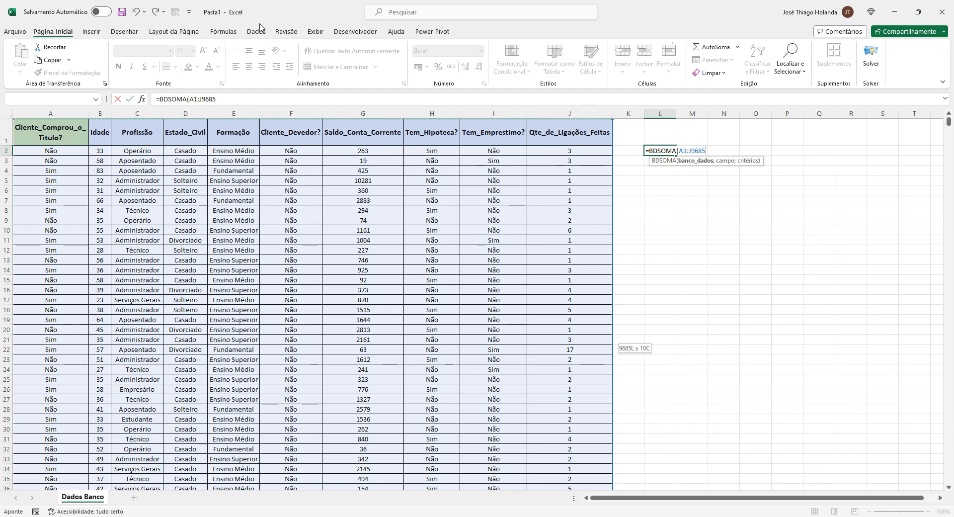
pyautogui.doubleClick(211, 14)
pyautogui.click(438, 12)
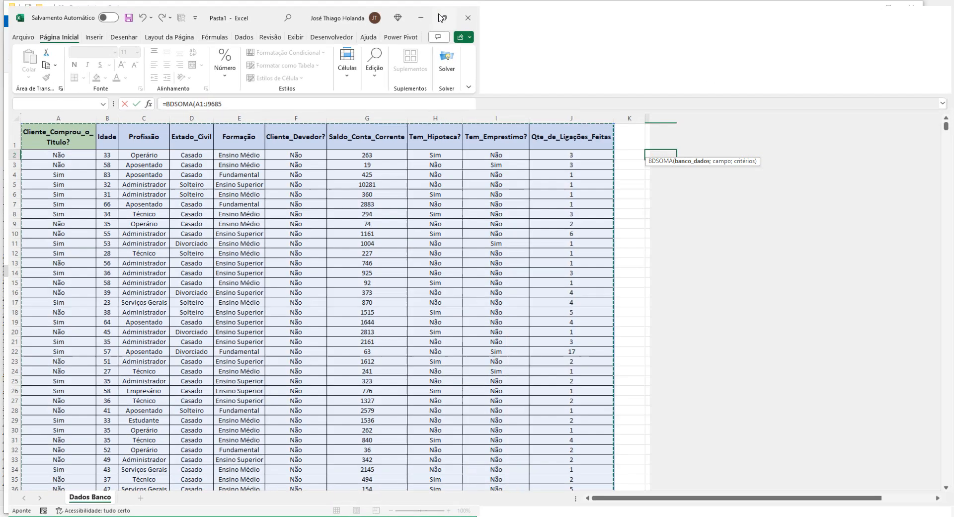
pyautogui.click(224, 31)
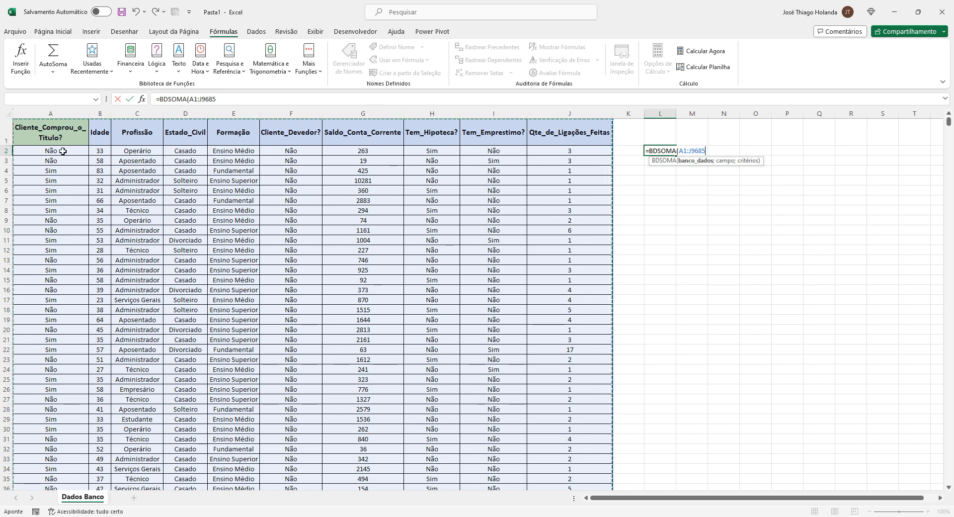
# Add the field argument to the formula, referencing the Idade header in B1
pyautogui.write(';')
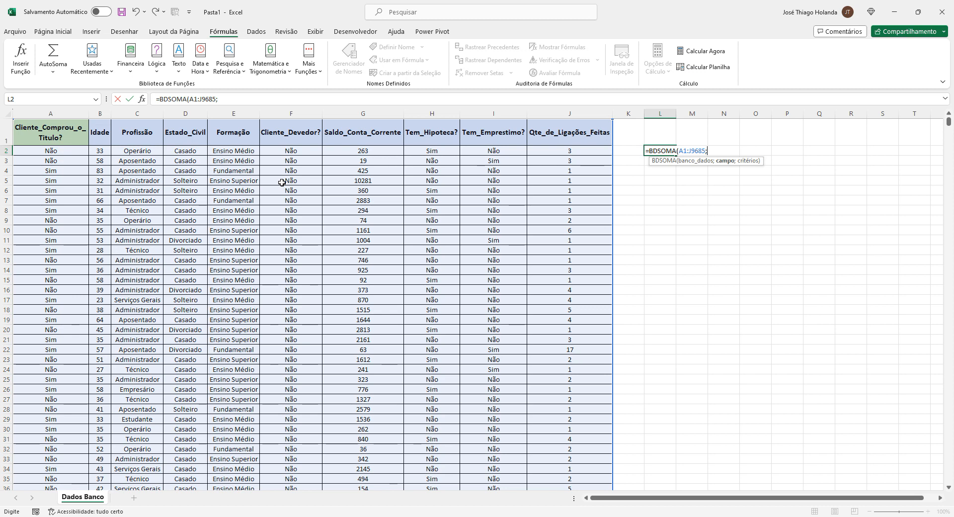
pyautogui.write('2')
pyautogui.press('BackSpace')
pyautogui.write('"Idade"')
pyautogui.press('BackSpace')
pyautogui.press('BackSpace')
pyautogui.press('BackSpace')
pyautogui.press('BackSpace')
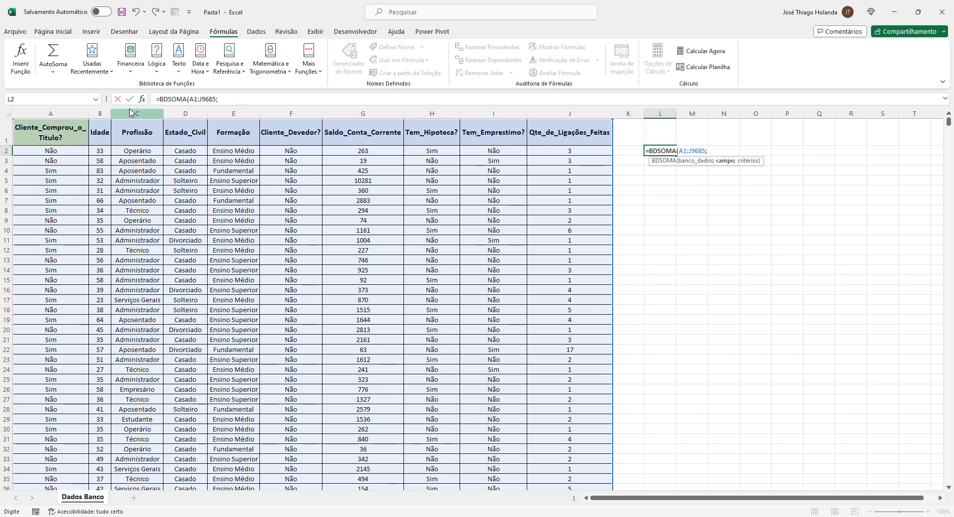
pyautogui.press('BackSpace')
pyautogui.press('BackSpace')
pyautogui.press('BackSpace')
pyautogui.click(106, 133)
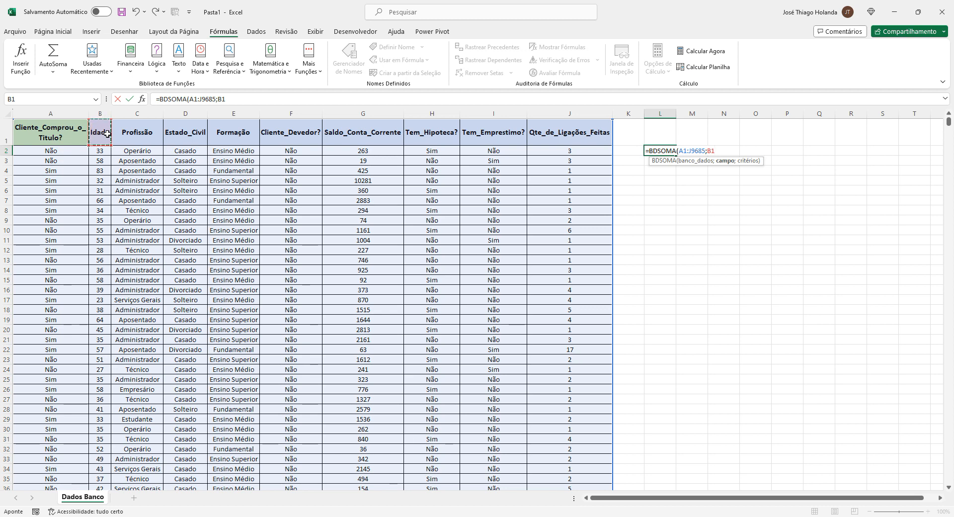
# Complete the formula with the criteria range S1:T2 and enter it
pyautogui.write(';')
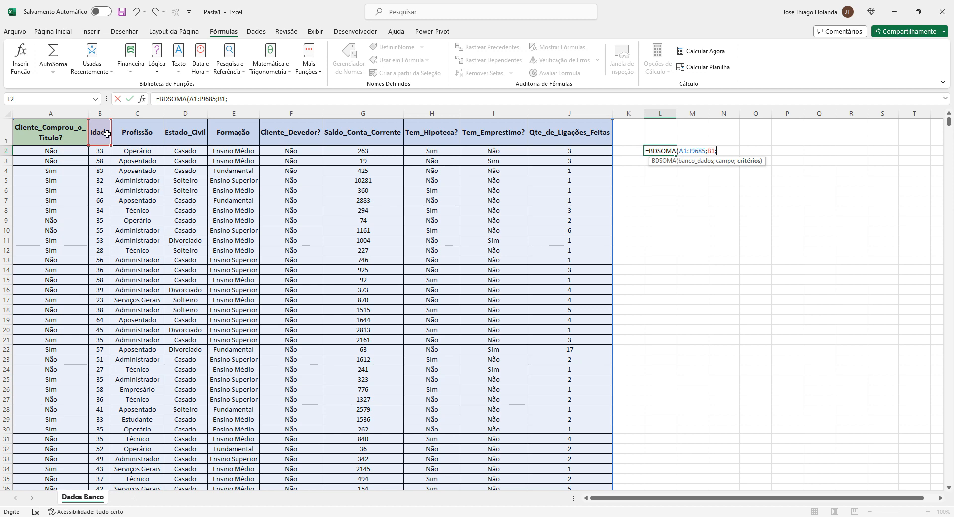
pyautogui.write('s1')
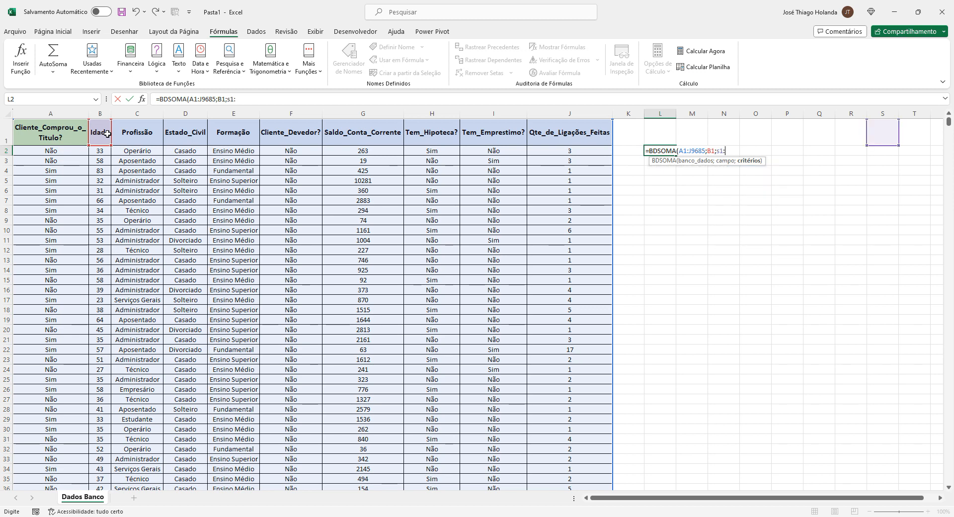
pyautogui.write(':2')
pyautogui.press('BackSpace')
pyautogui.write('t2')
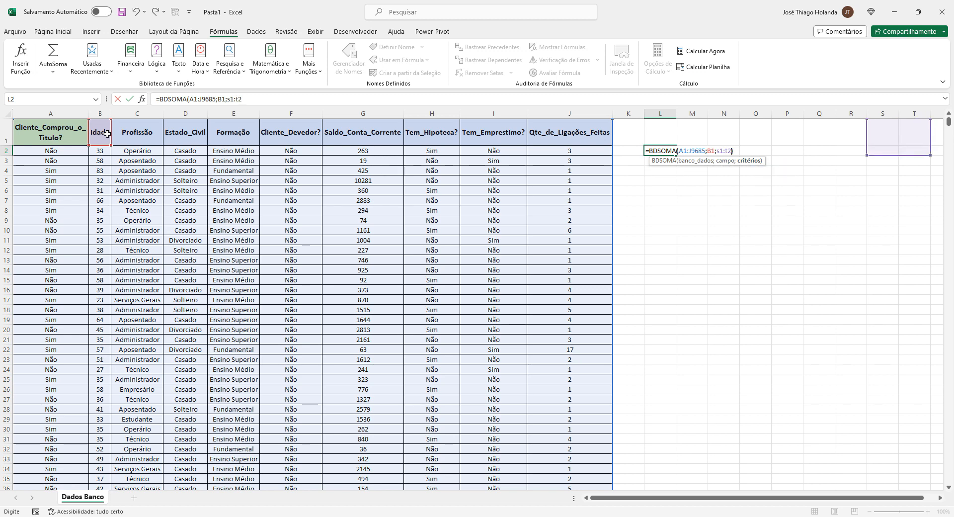
pyautogui.write(')')
pyautogui.press('Return')
# Review the criteria cells S1:T2, then clear the BDSOMA formula from cell L2
pyautogui.press('Up')
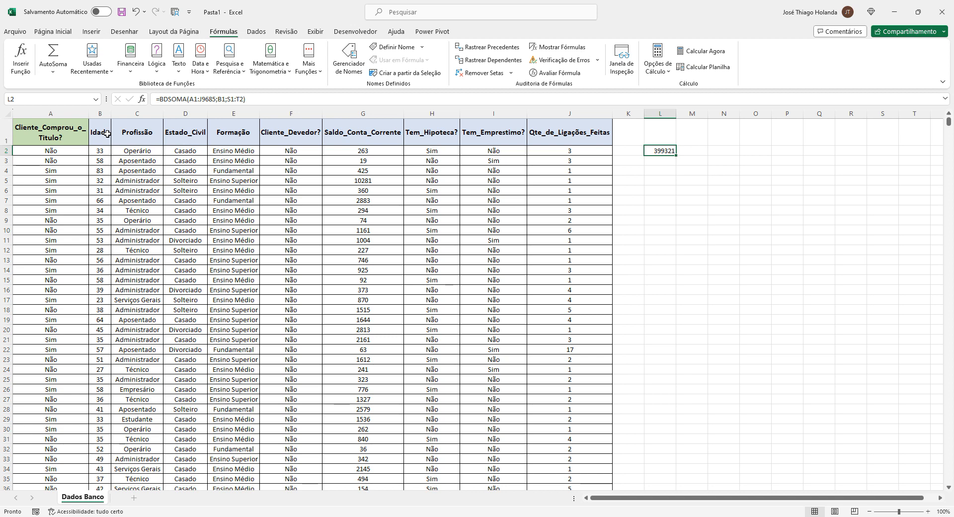
pyautogui.press('Right')
pyautogui.press('Right')
pyautogui.press('Right')
pyautogui.press('Right')
pyautogui.press('Right')
pyautogui.press('Right')
pyautogui.press('Right')
pyautogui.press('Up')
pyautogui.press('Right')
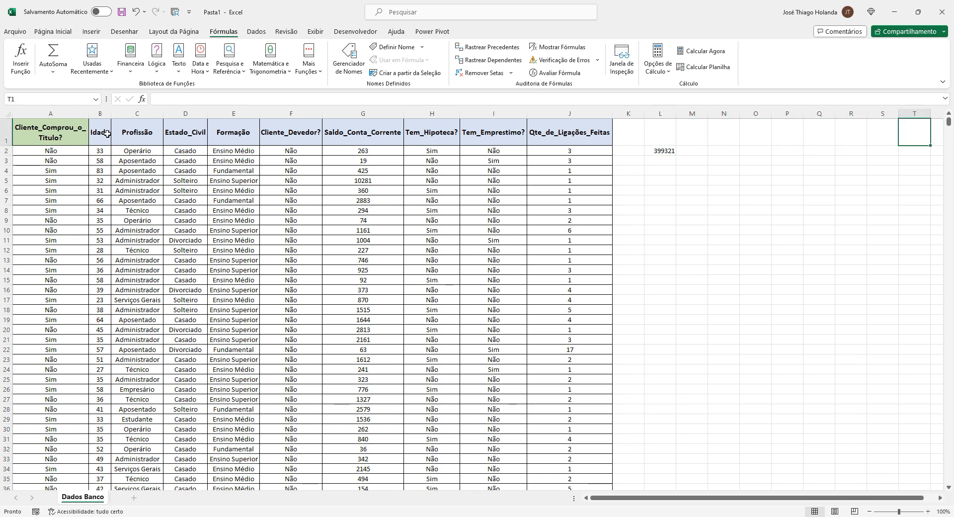
pyautogui.press('Left')
pyautogui.hotkey('shift', 'Right')
pyautogui.hotkey('shift', 'Down')
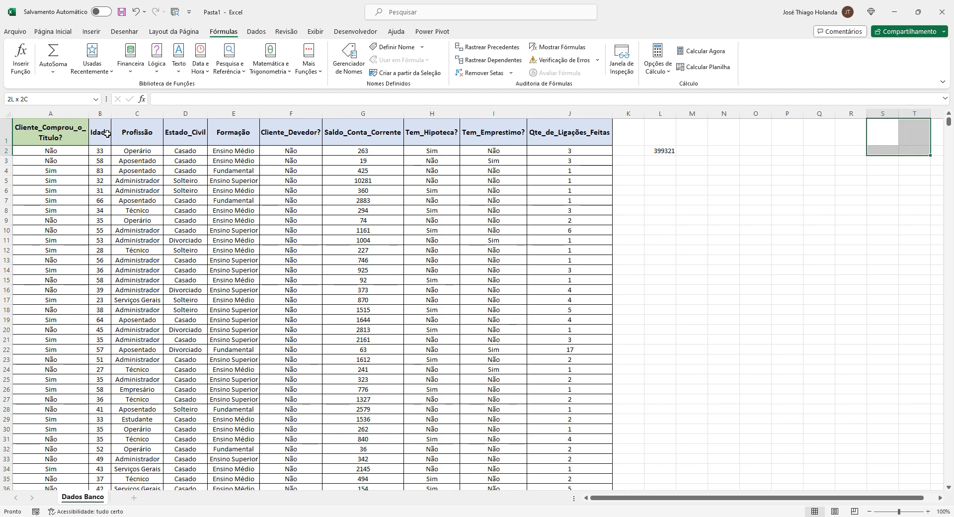
pyautogui.hotkey('shift', 'Up')
pyautogui.hotkey('shift', 'Left')
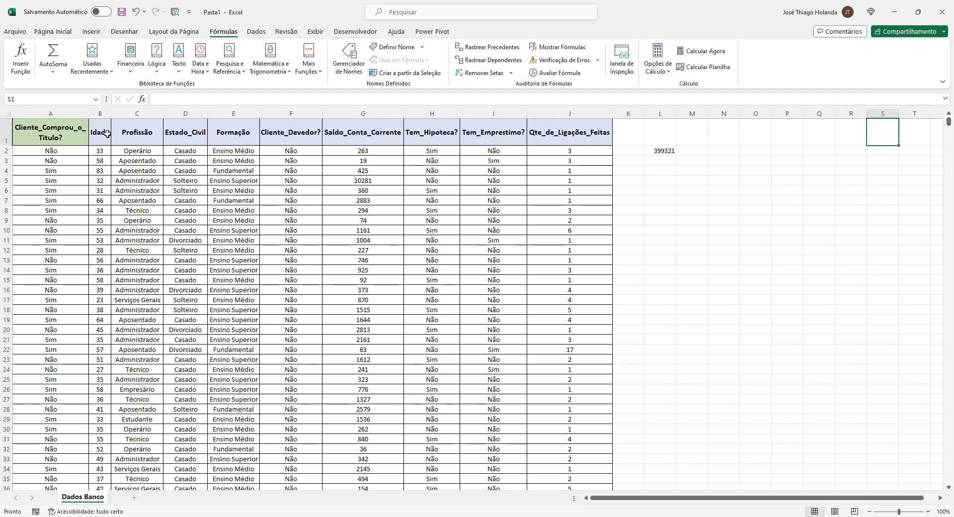
pyautogui.press('Right')
pyautogui.press('Left')
pyautogui.press('Left')
pyautogui.press('Left')
pyautogui.press('Left')
pyautogui.press('Left')
pyautogui.press('Left')
pyautogui.press('Left')
pyautogui.press('Left')
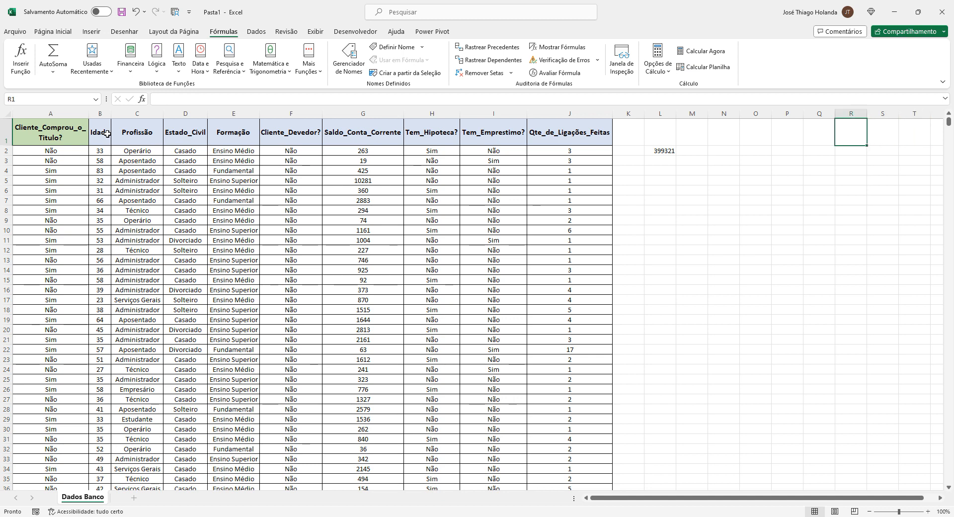
pyautogui.press('Down')
pyautogui.press('Delete')
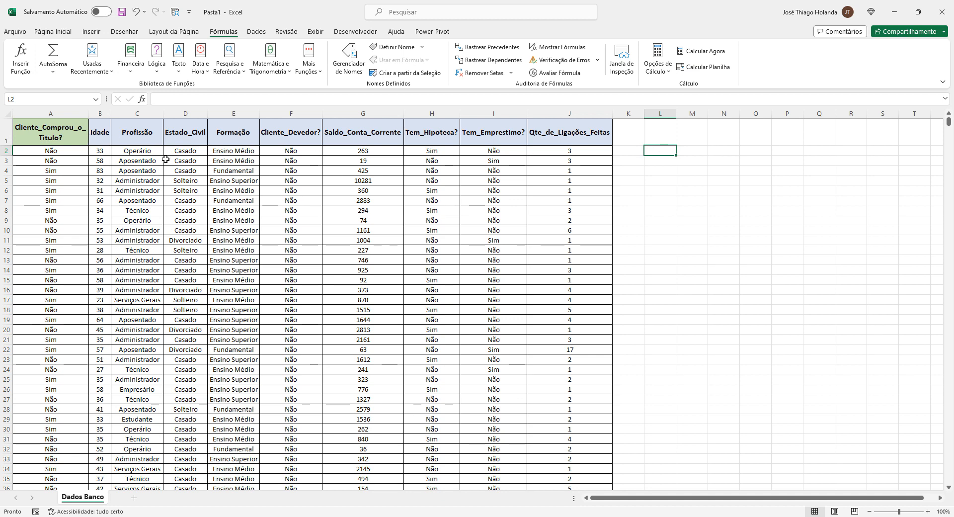
# Select the entire data table A1:J9685 and define it as the named range Dados_Banco
pyautogui.click(226, 196)
pyautogui.click(52, 31)
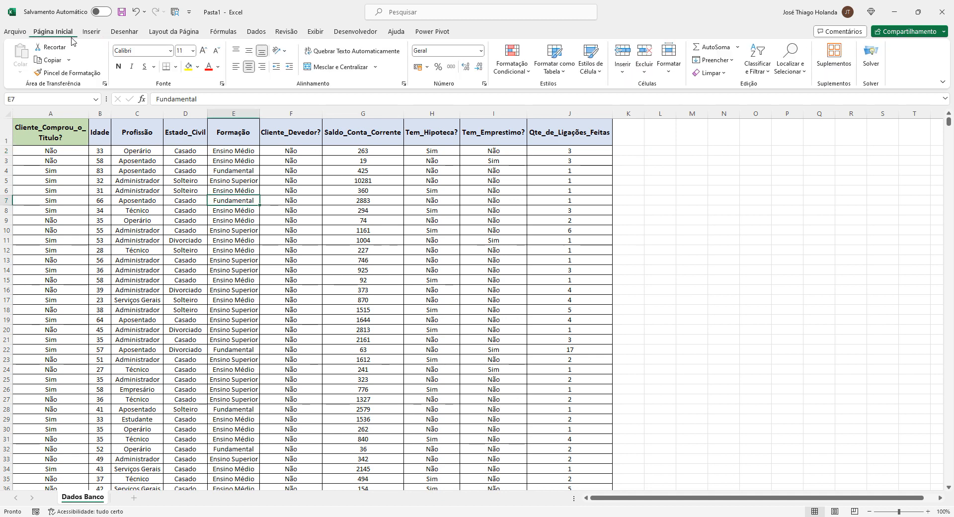
pyautogui.click(46, 127)
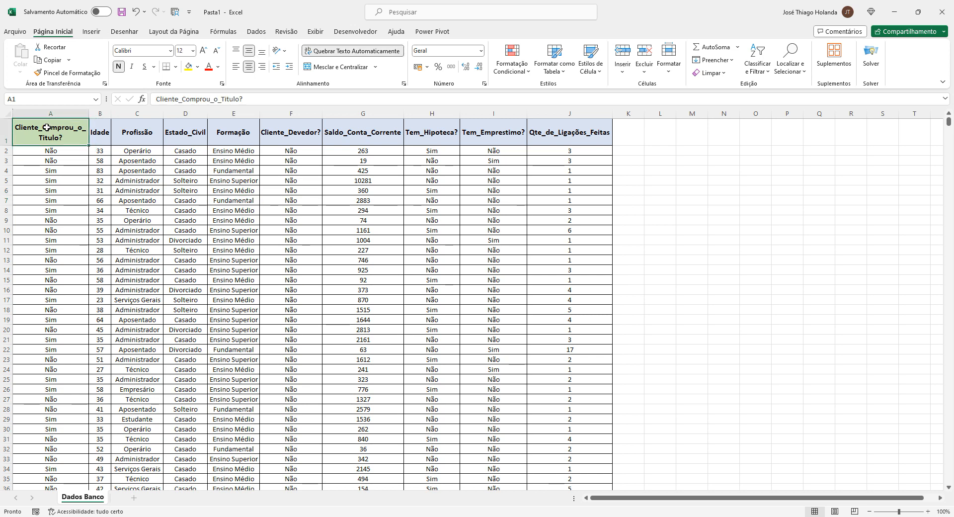
pyautogui.hotkey('ctrl', 'shift', 'End')
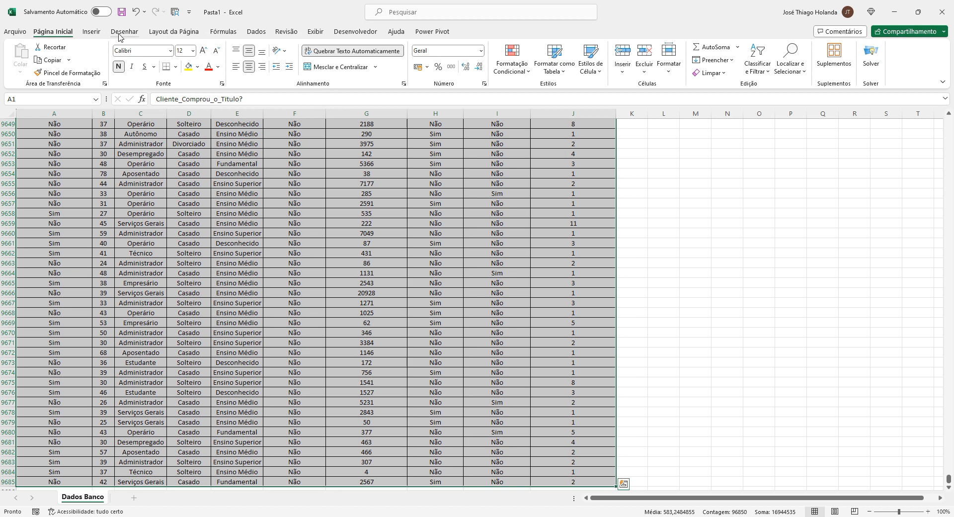
pyautogui.click(223, 33)
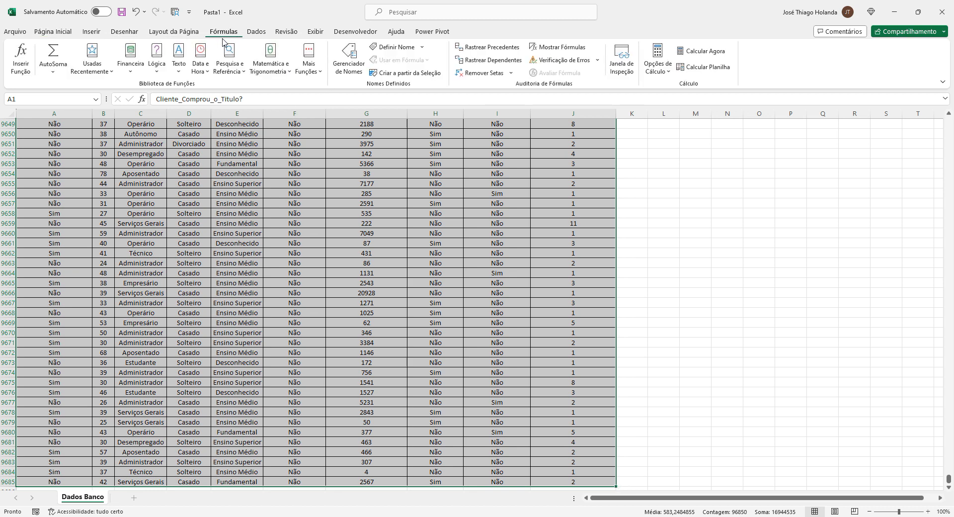
pyautogui.click(392, 47)
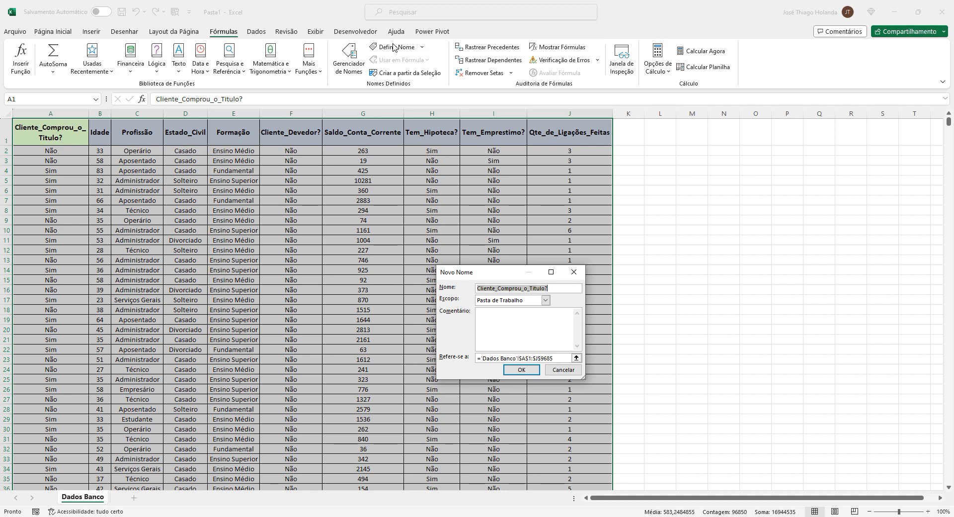
pyautogui.write('D')
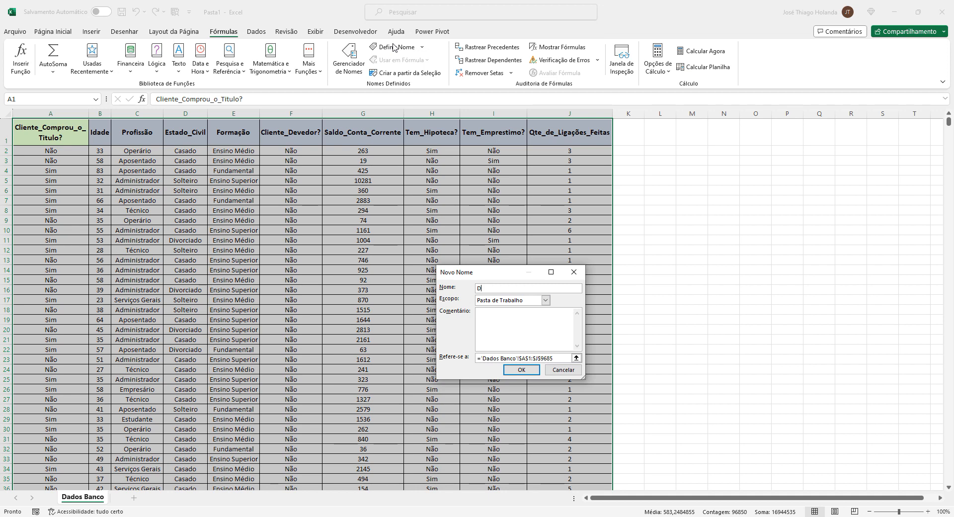
pyautogui.write('ados_Banco')
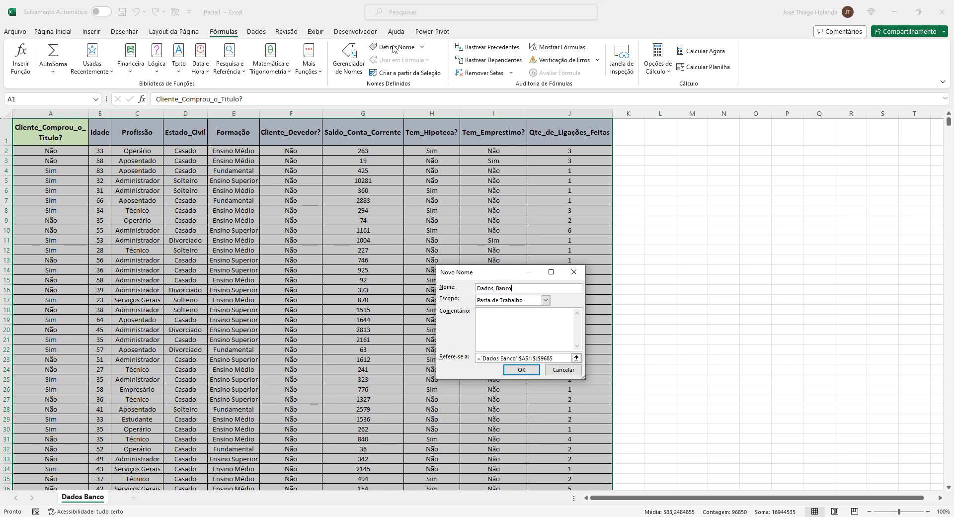
pyautogui.click(521, 370)
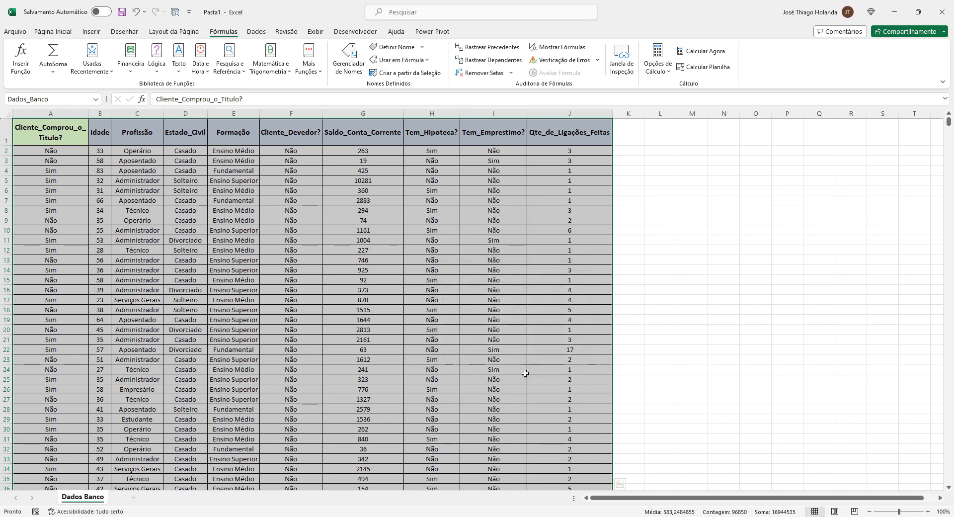
# Open the Dados_Banco name in the Name Manager to review its reference, then close it
pyautogui.click(336, 200)
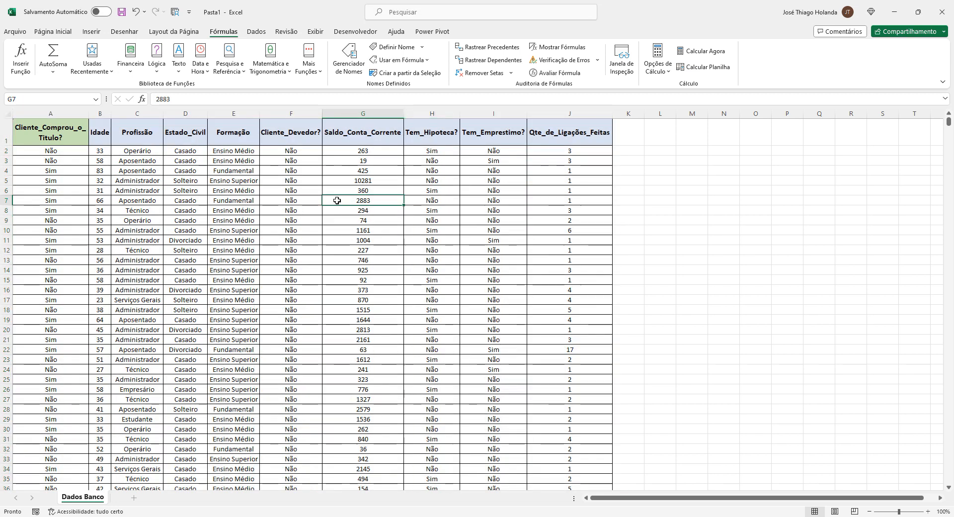
pyautogui.click(347, 60)
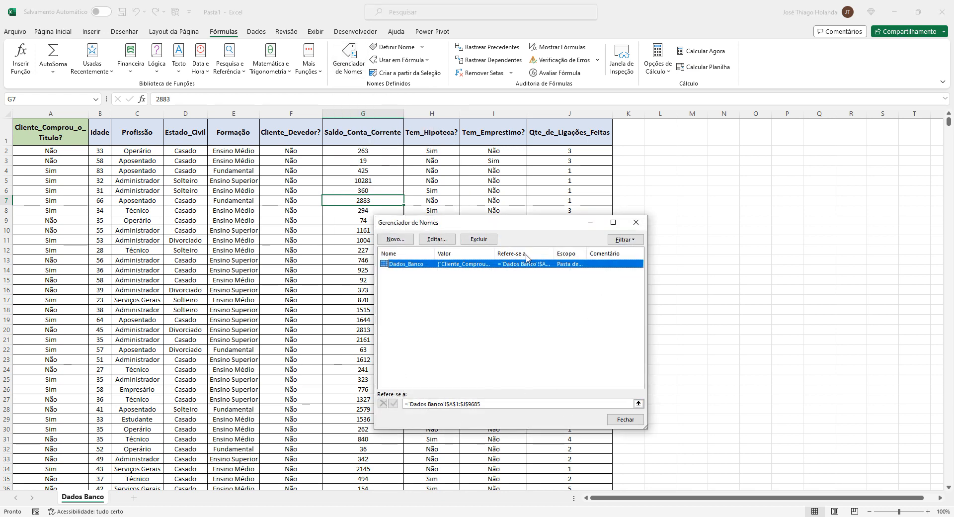
pyautogui.click(436, 239)
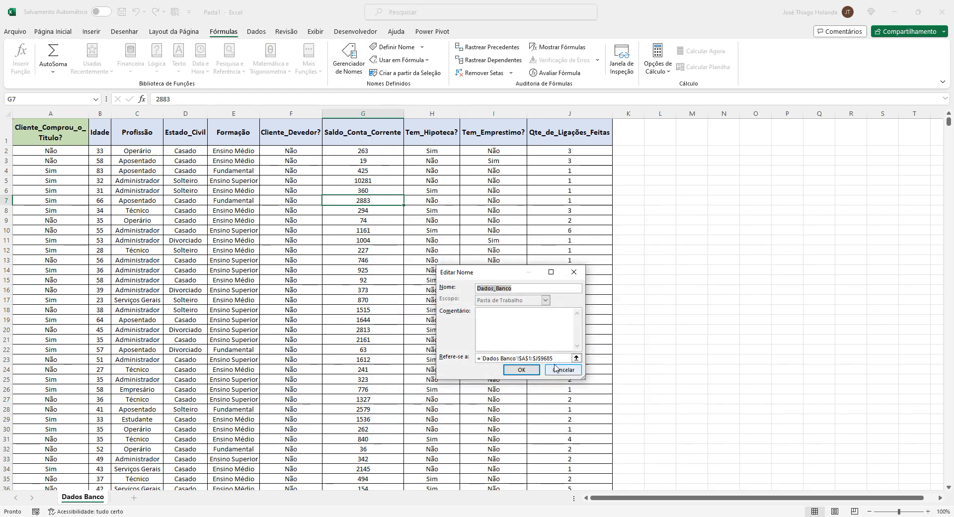
pyautogui.click(521, 369)
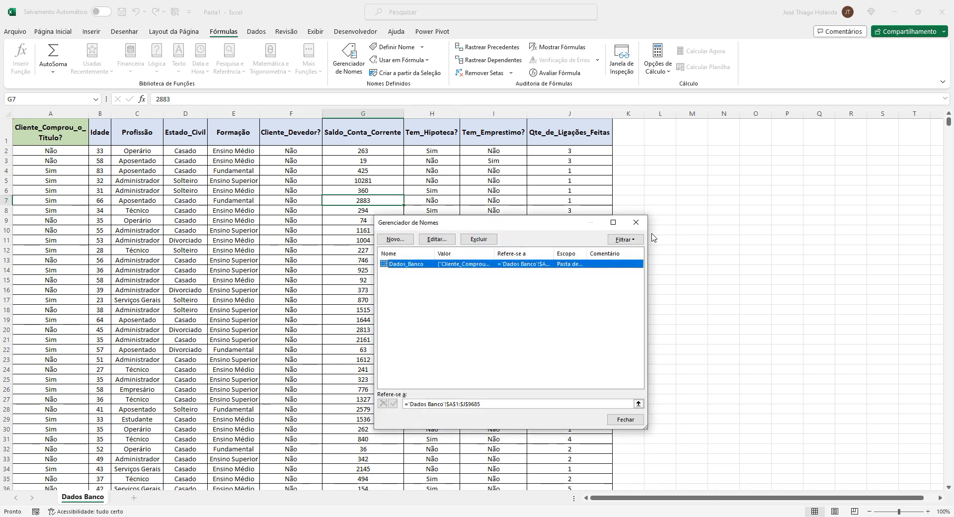
pyautogui.click(639, 220)
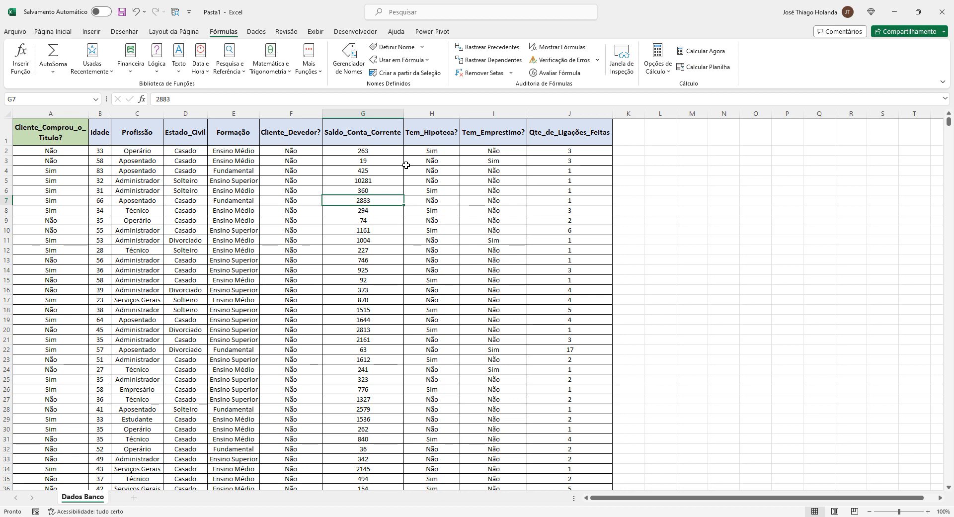
# Try to start a BDSOMA formula in L2 using Dados_Banco as the database argument
pyautogui.click(653, 150)
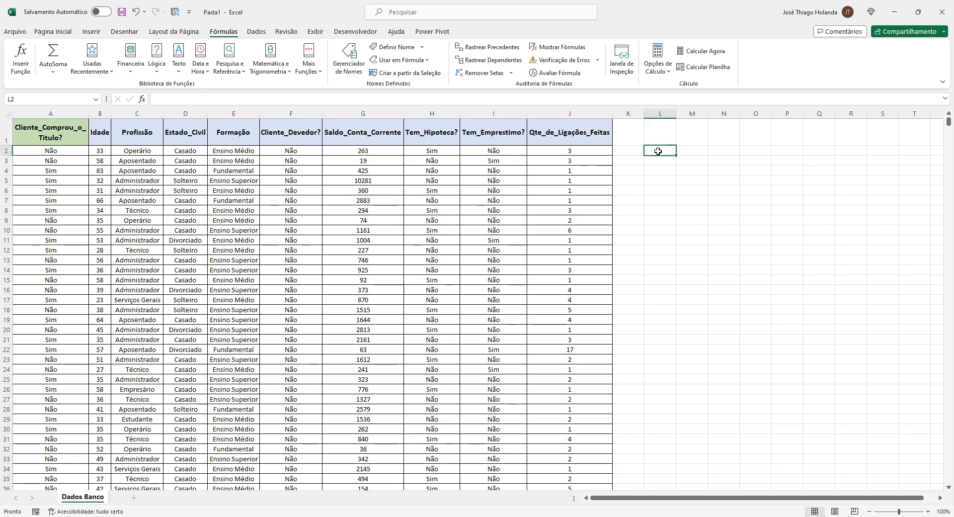
pyautogui.write('=bd')
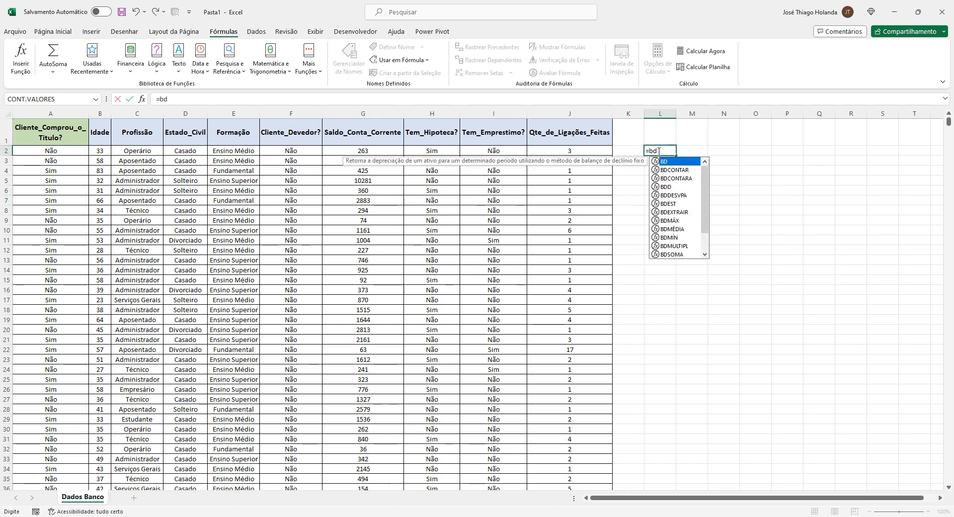
pyautogui.write('soma')
pyautogui.press('Tab')
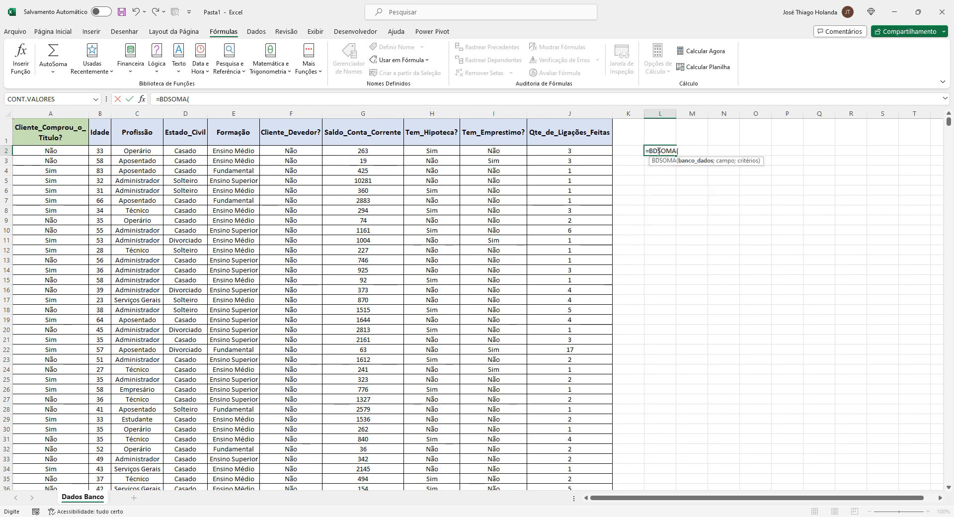
pyautogui.write('dados')
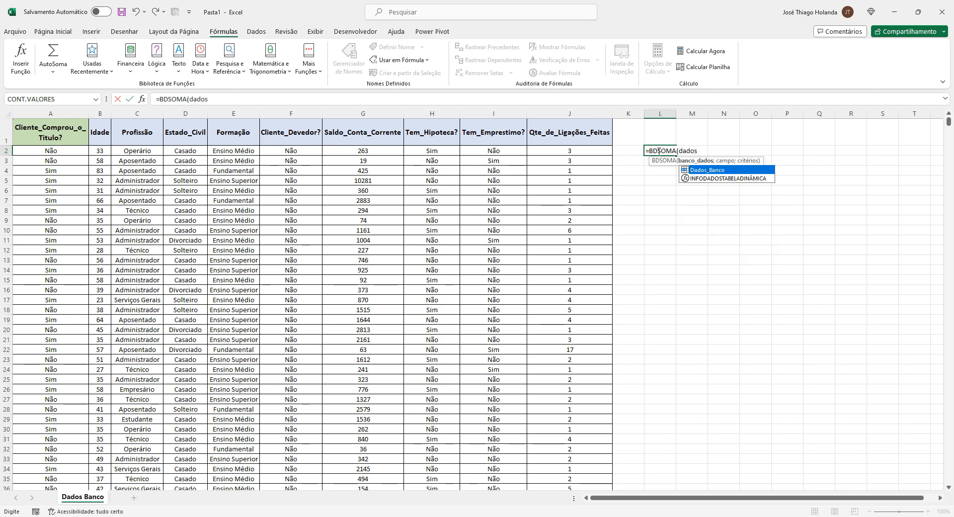
pyautogui.press('Tab')
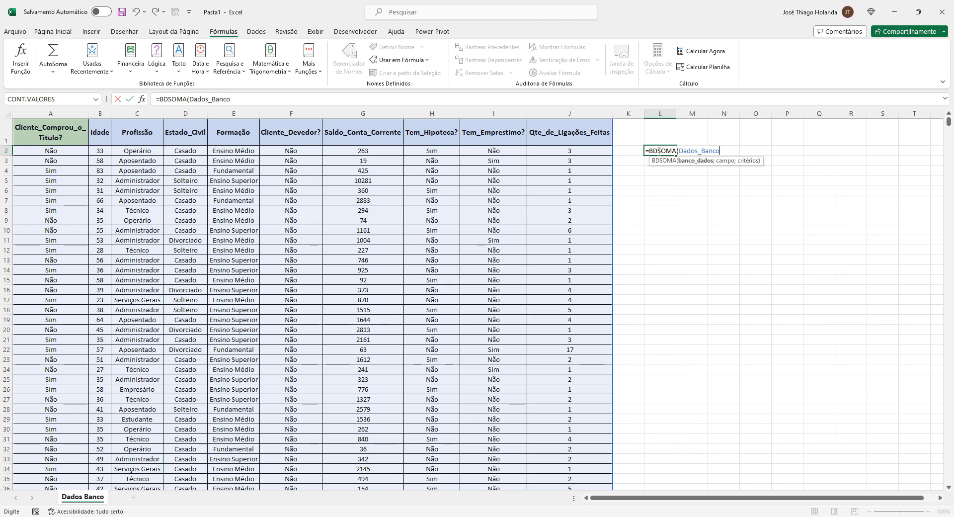
pyautogui.press('BackSpace')
pyautogui.press('BackSpace')
pyautogui.press('BackSpace')
pyautogui.press('BackSpace')
pyautogui.press('BackSpace')
pyautogui.press('BackSpace')
pyautogui.press('BackSpace')
pyautogui.press('BackSpace')
pyautogui.press('BackSpace')
pyautogui.press('BackSpace')
pyautogui.press('BackSpace')
pyautogui.press('BackSpace')
pyautogui.press('BackSpace')
pyautogui.press('BackSpace')
pyautogui.press('BackSpace')
pyautogui.press('BackSpace')
pyautogui.press('BackSpace')
pyautogui.press('BackSpace')
pyautogui.press('BackSpace')
pyautogui.press('Return')
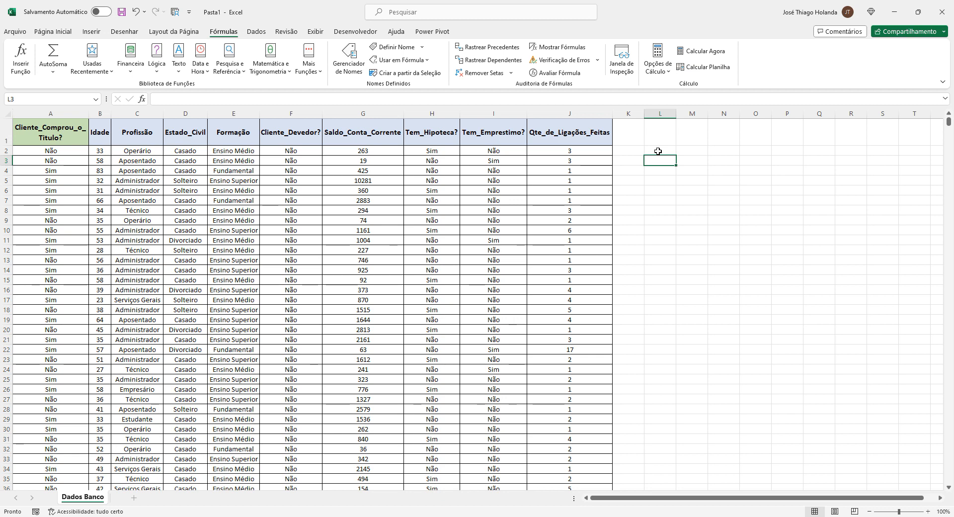
# Inspect the Dados_Banco name definition again in the Name Manager and close it
pyautogui.click(40, 129)
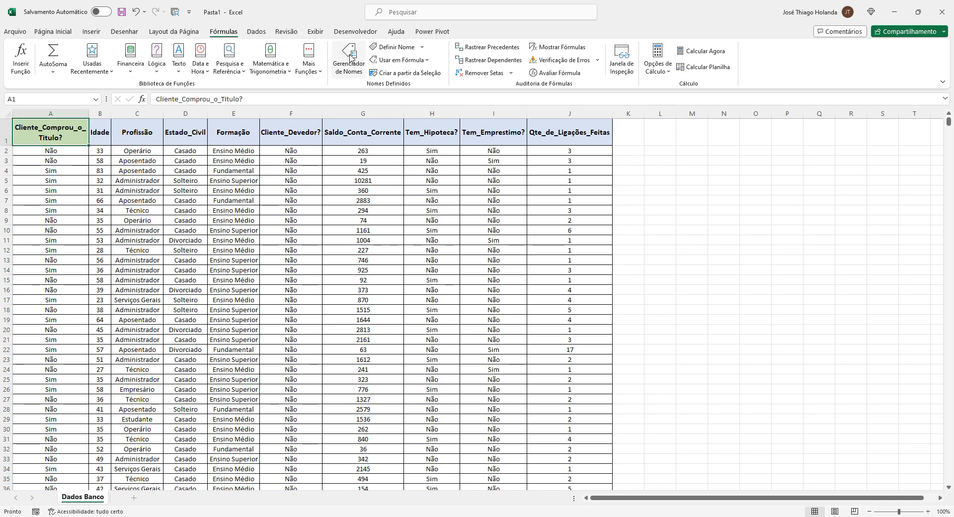
pyautogui.click(348, 60)
pyautogui.doubleClick(463, 264)
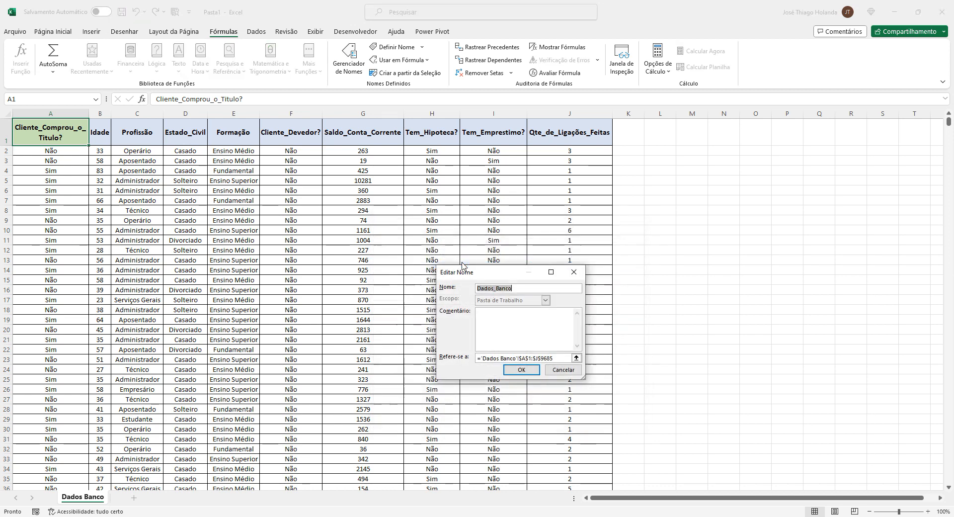
pyautogui.click(520, 370)
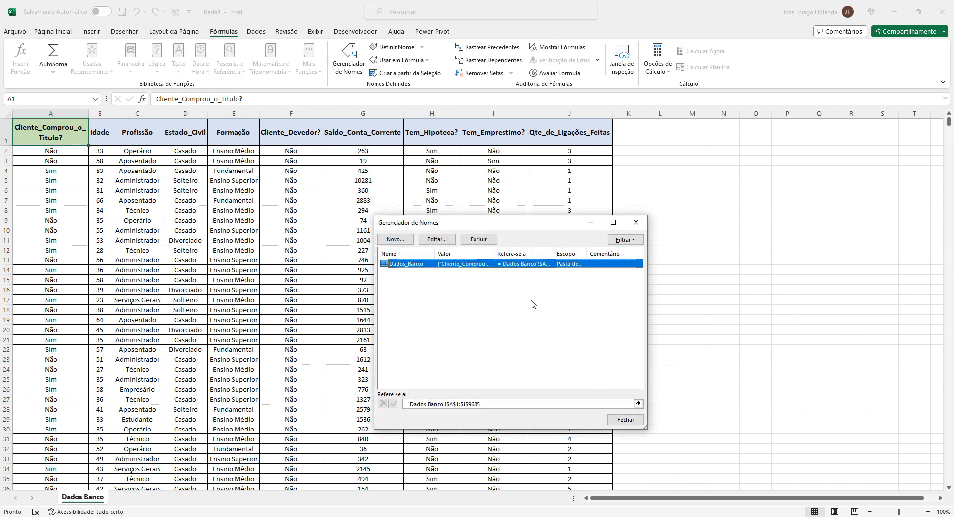
pyautogui.click(437, 239)
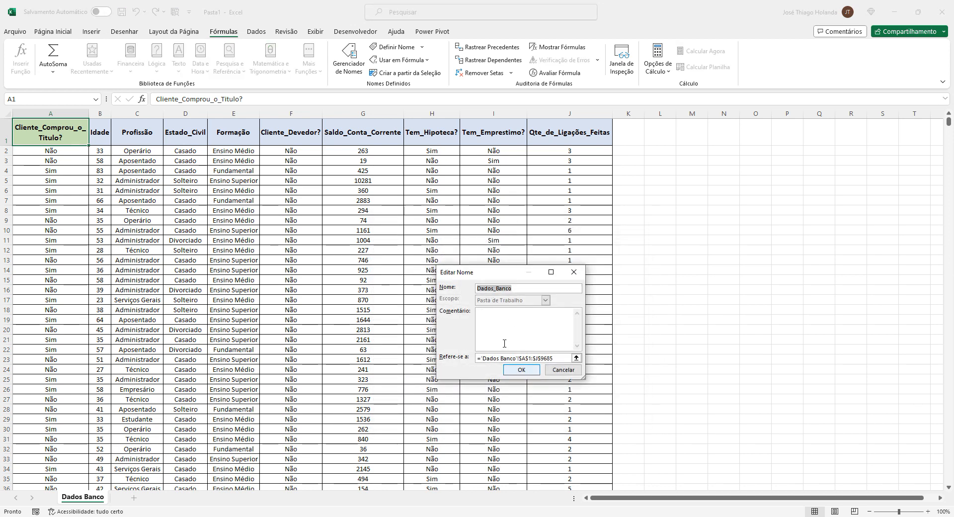
pyautogui.click(520, 369)
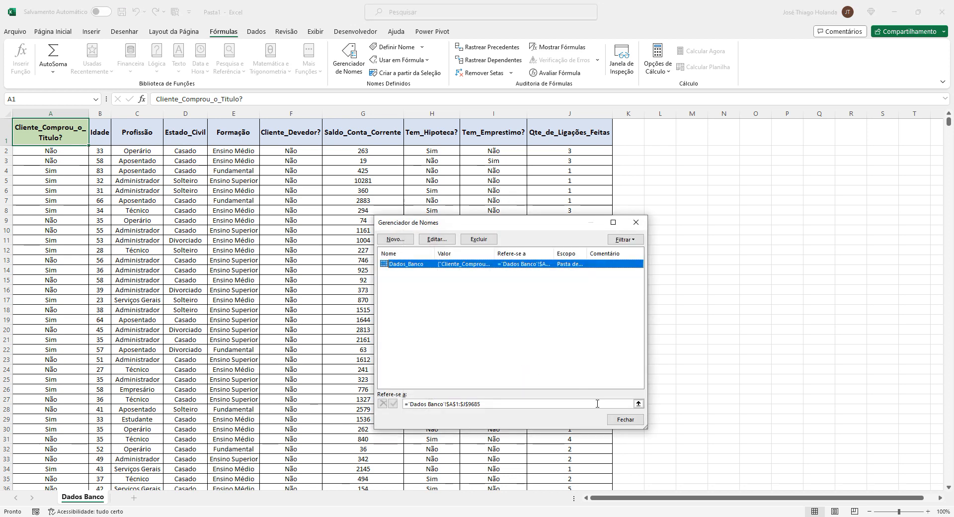
pyautogui.click(624, 419)
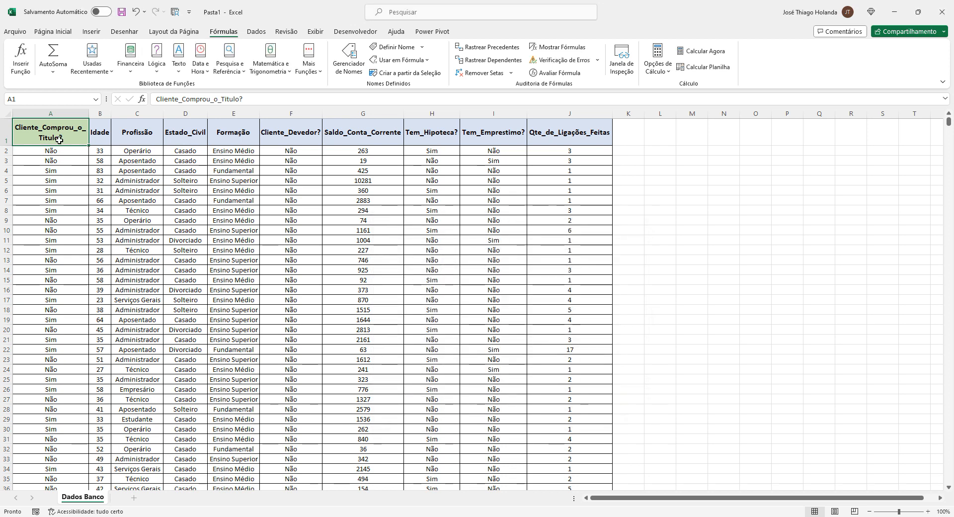
# Select the whole data table from A1 and examine the column headers across the sheet
pyautogui.hotkey('ctrl', 'shift', 'End')
pyautogui.moveTo(947, 460); pyautogui.dragTo(949, 115)
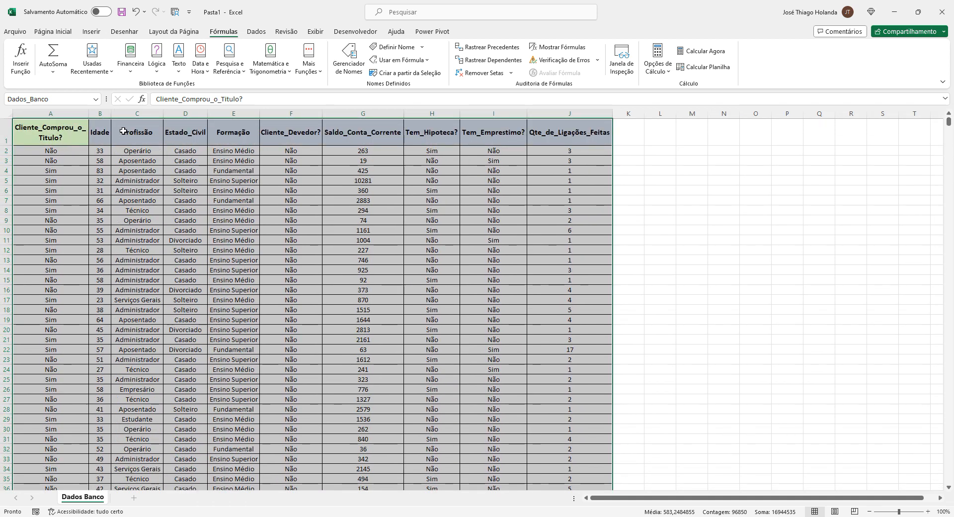
pyautogui.click(370, 133)
pyautogui.click(493, 132)
pyautogui.click(564, 134)
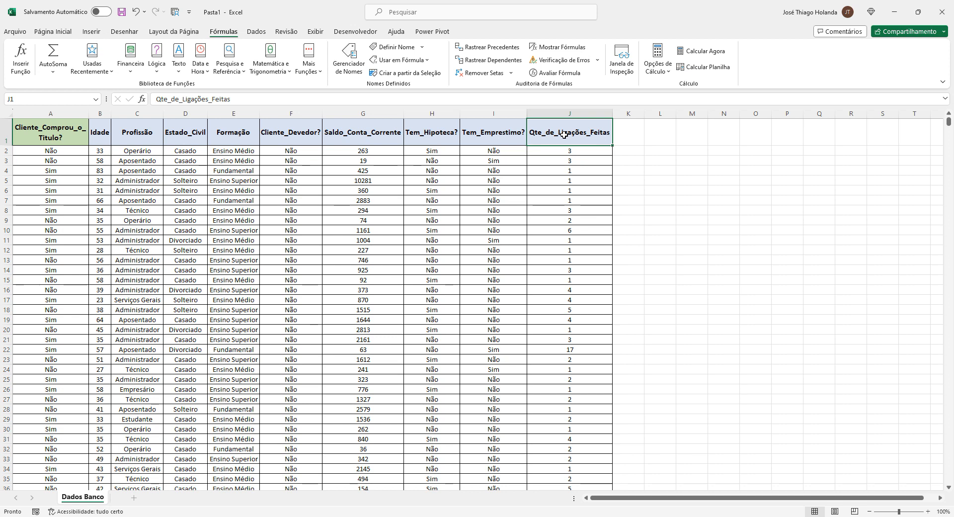
pyautogui.click(691, 171)
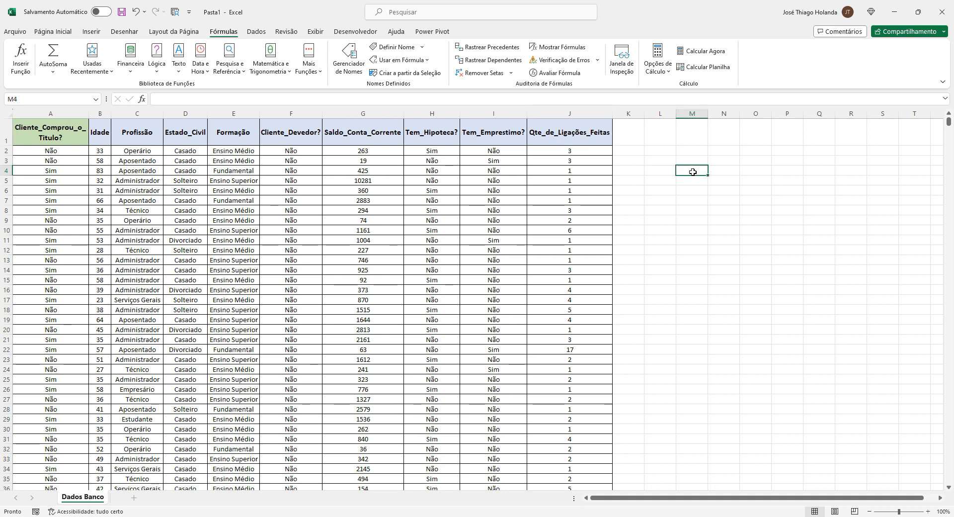
pyautogui.click(60, 139)
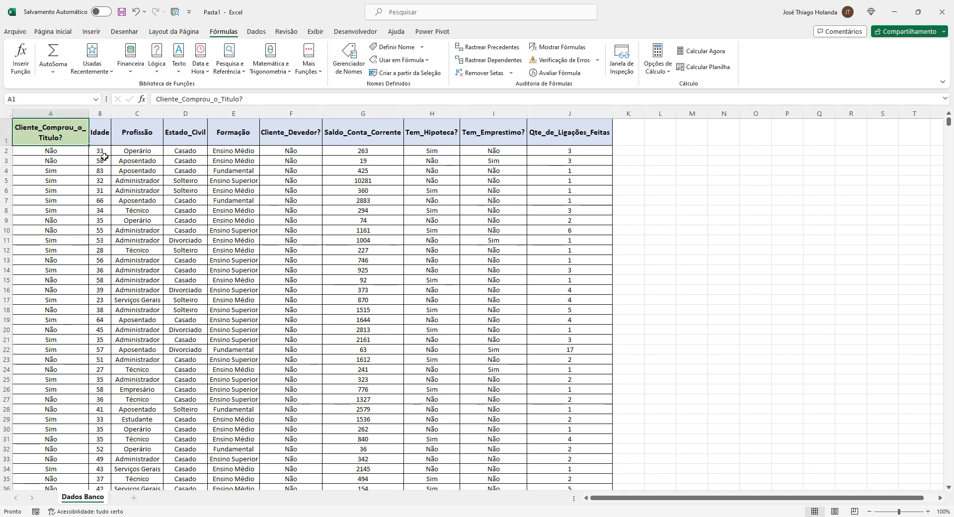
# Copy the headers Cliente_Comprou_o_Título?, Idade and Profissão into M1:O1 as a criteria range
pyautogui.click(673, 143)
pyautogui.click(712, 137)
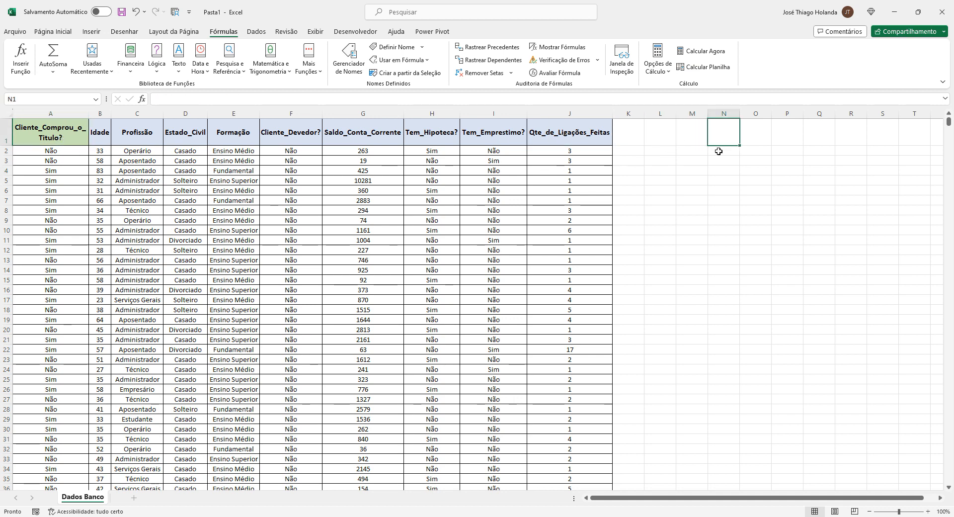
pyautogui.click(684, 128)
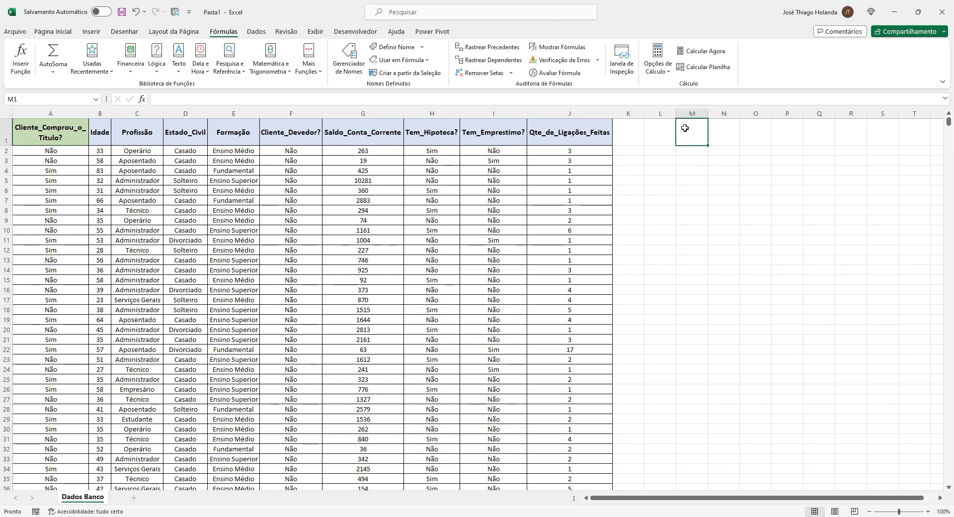
pyautogui.click(104, 133)
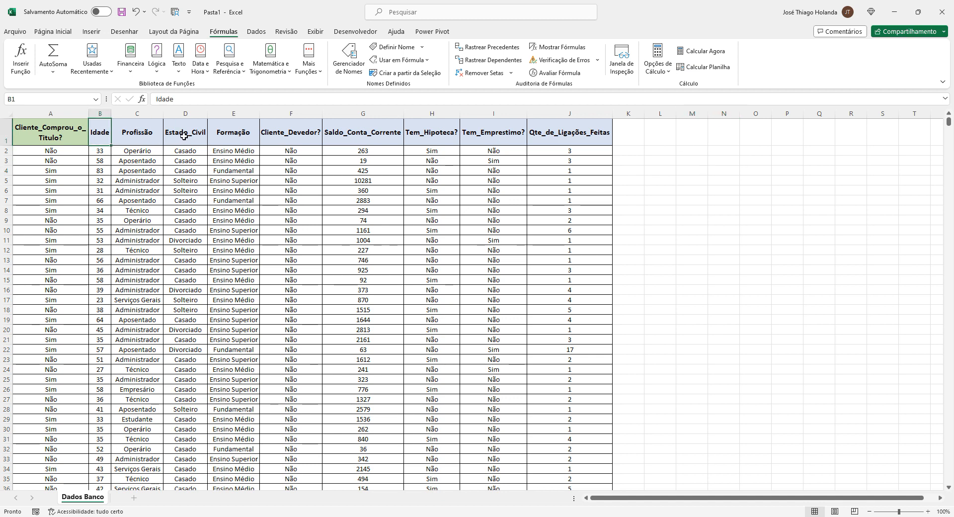
pyautogui.click(64, 130)
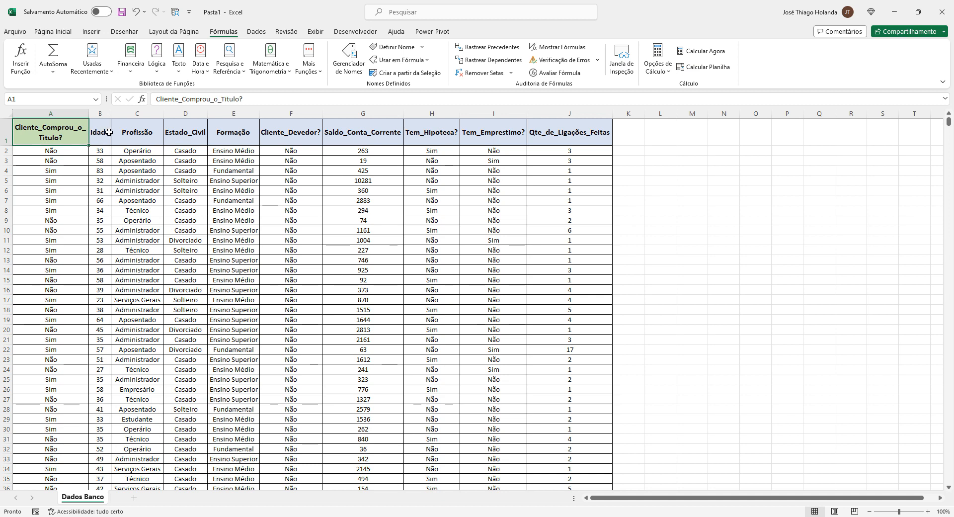
pyautogui.moveTo(92, 133); pyautogui.dragTo(144, 135)
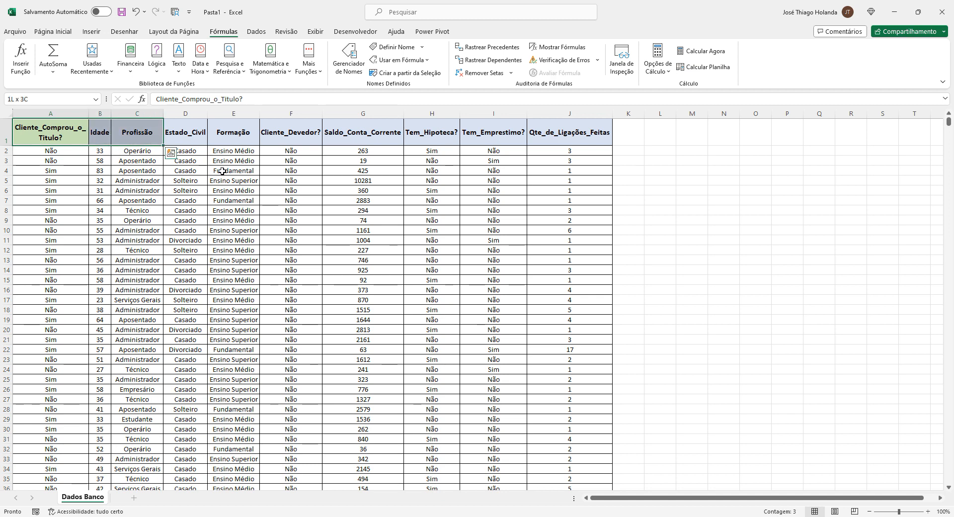
pyautogui.hotkey('ctrl', 'c')
pyautogui.click(692, 133)
pyautogui.hotkey('ctrl', 'v')
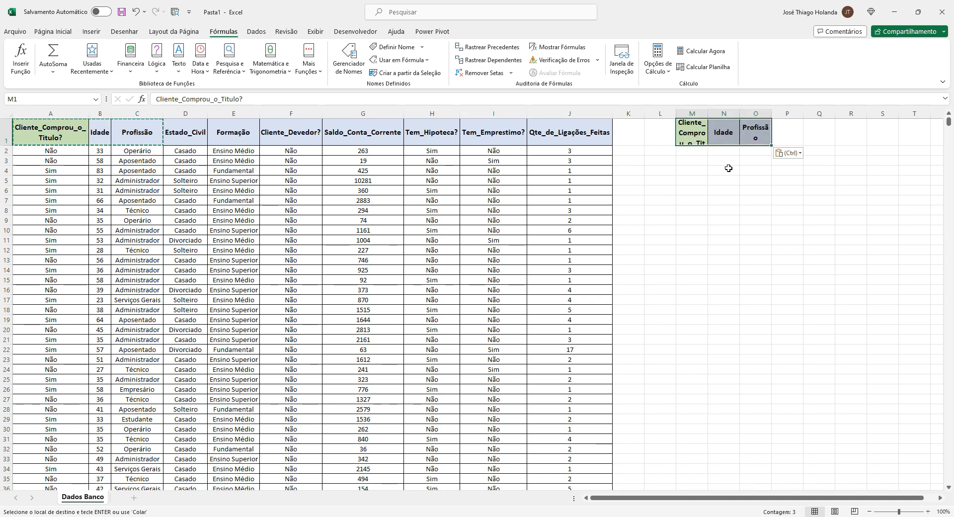
# Autofit the widths of columns M through O to their headers
pyautogui.moveTo(708, 113); pyautogui.dragTo(788, 113)
pyautogui.doubleClick(758, 113)
pyautogui.doubleClick(781, 113)
pyautogui.click(702, 152)
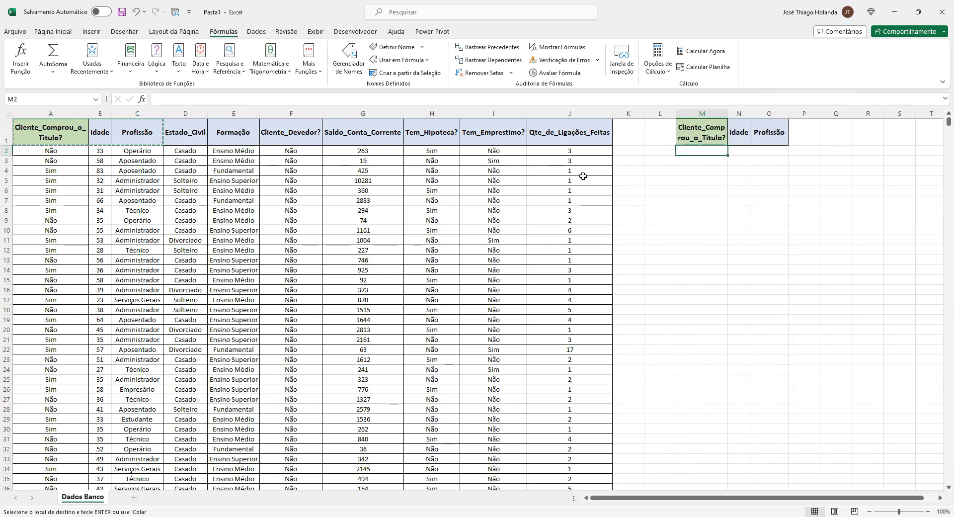
pyautogui.press('Escape')
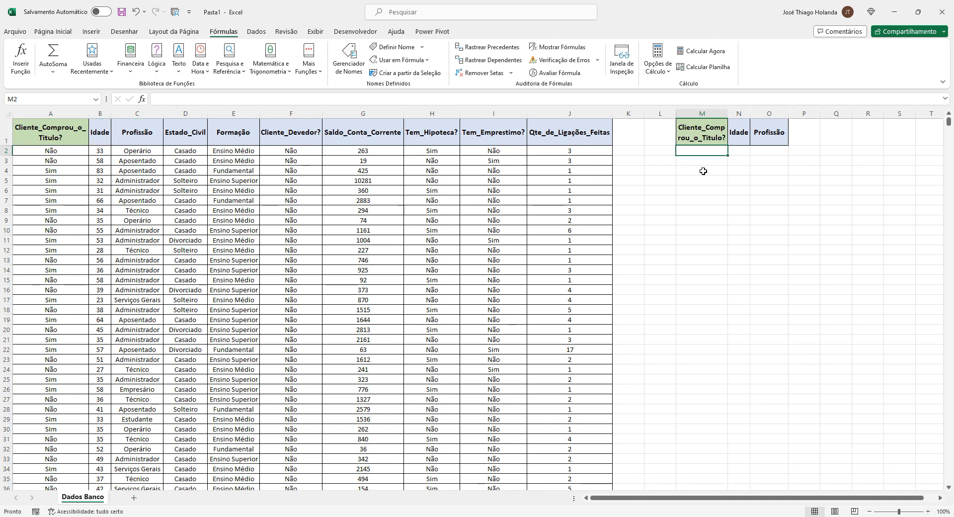
# Enter Sim under Cliente_Comprou_o_Título? in M2 and apply all borders to the criteria range M1:O2
pyautogui.write('Sim')
pyautogui.press('Return')
pyautogui.press('Up')
pyautogui.moveTo(703, 134); pyautogui.dragTo(768, 149)
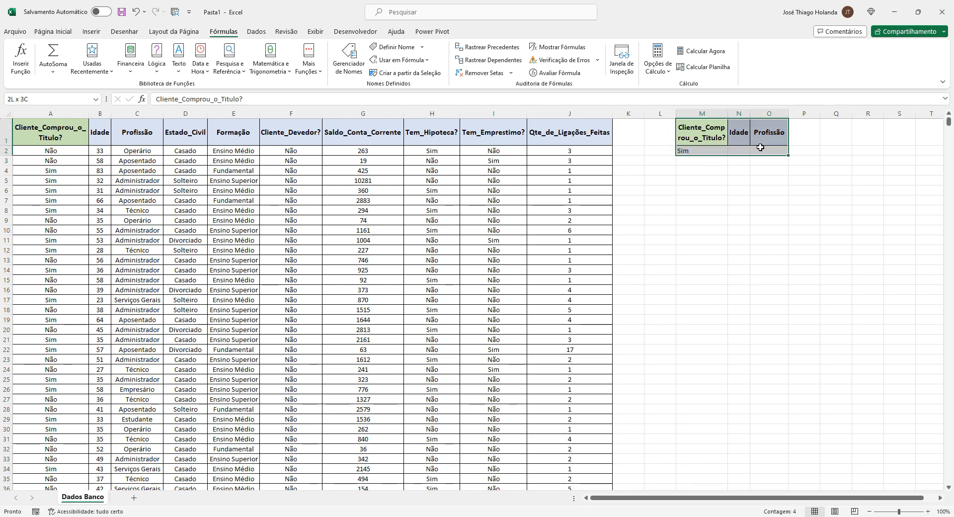
pyautogui.click(53, 33)
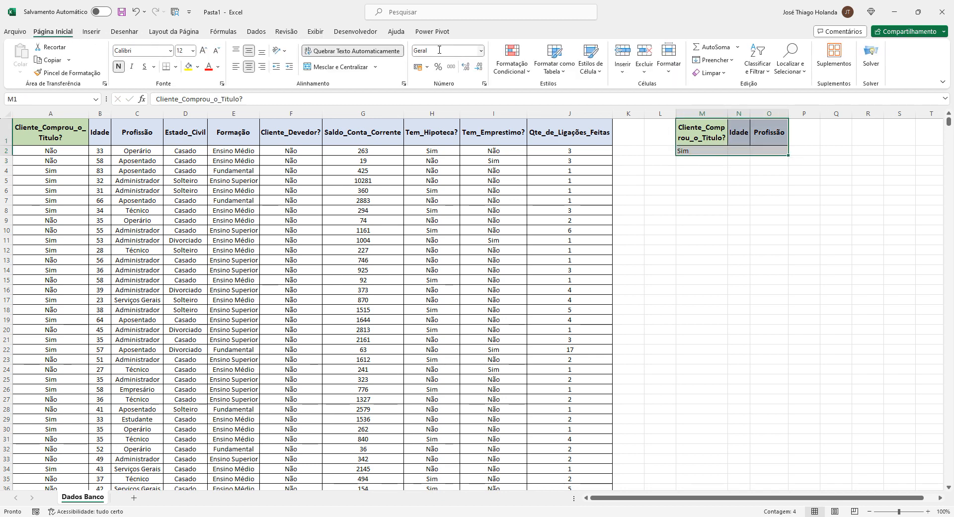
pyautogui.click(175, 67)
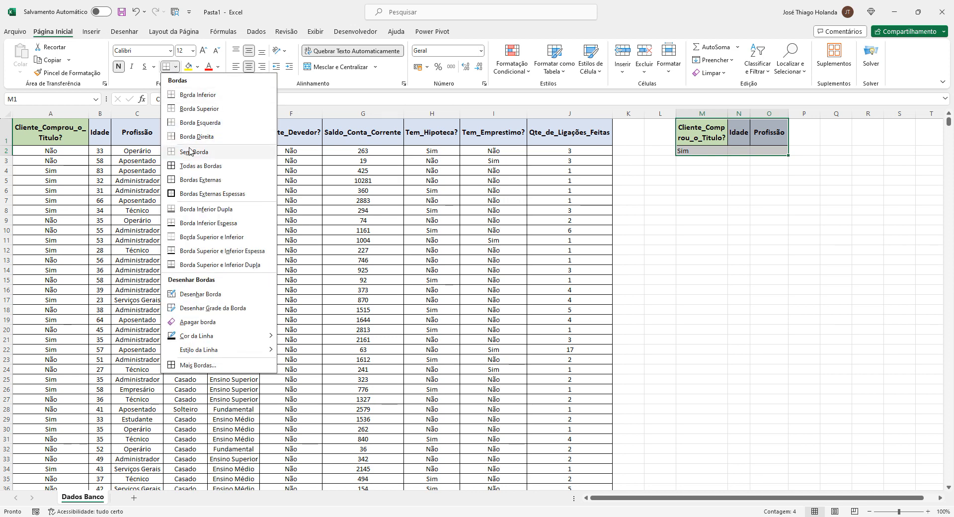
pyautogui.click(195, 167)
pyautogui.click(698, 198)
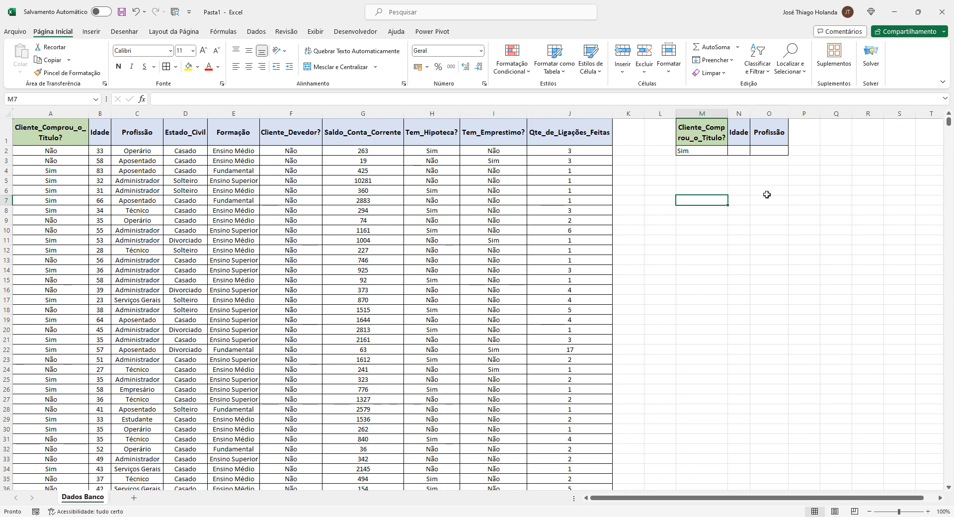
# Clear and retype Sim as the criterion in M2
pyautogui.press('Up')
pyautogui.press('Up')
pyautogui.press('Up')
pyautogui.press('Up')
pyautogui.press('Up')
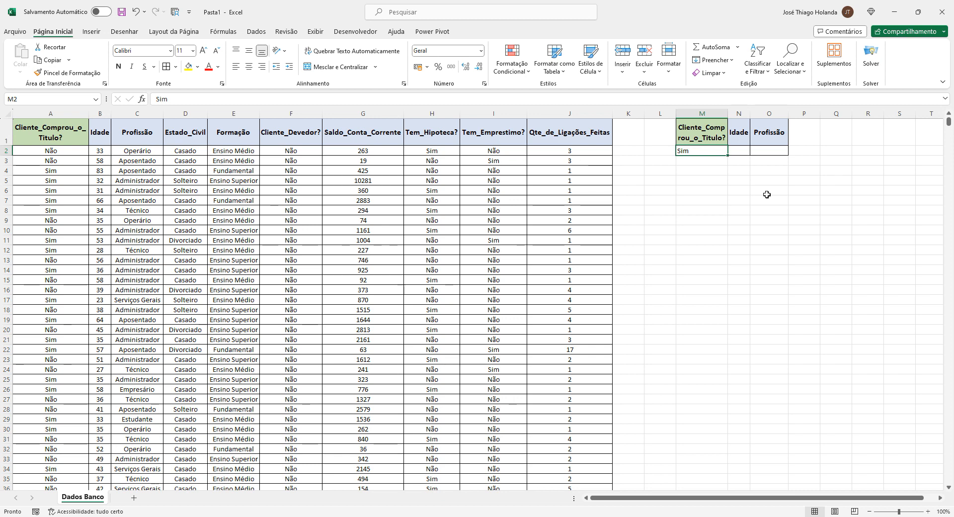
pyautogui.press('Delete')
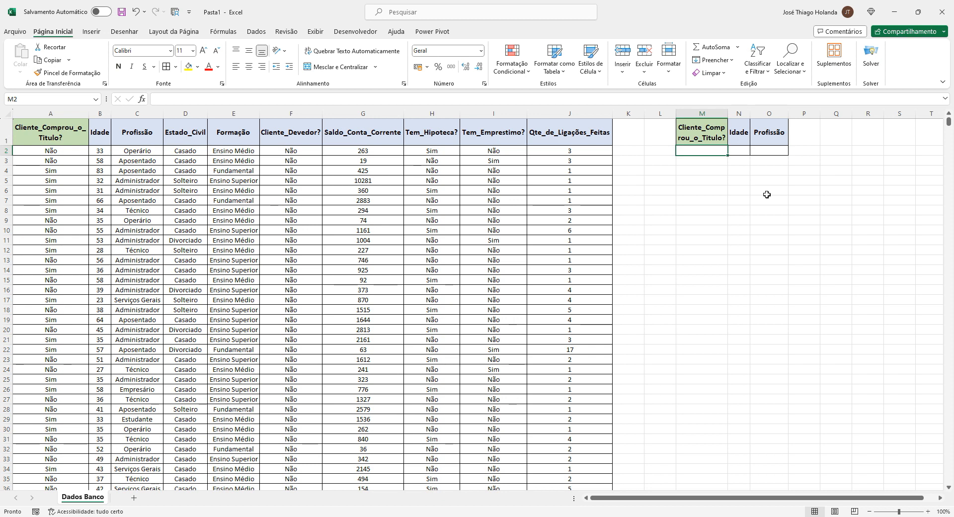
pyautogui.write('Sim')
pyautogui.press('Return')
pyautogui.press('Return')
pyautogui.press('Return')
pyautogui.press('Return')
pyautogui.press('Return')
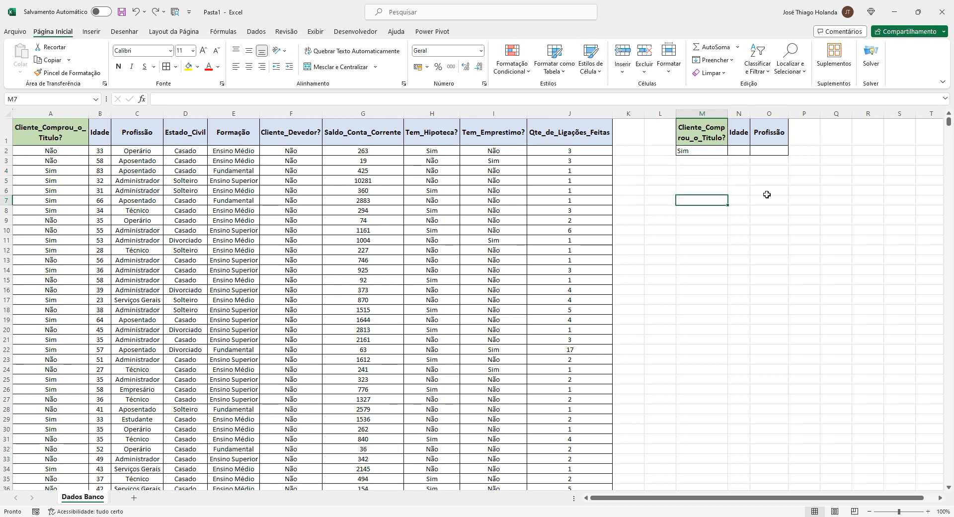
# Enter =BDMÉDIA(Dados_Banco;"Idade";M1:O2) in M7 to average ages of customers matching the criteria
pyautogui.write('=b')
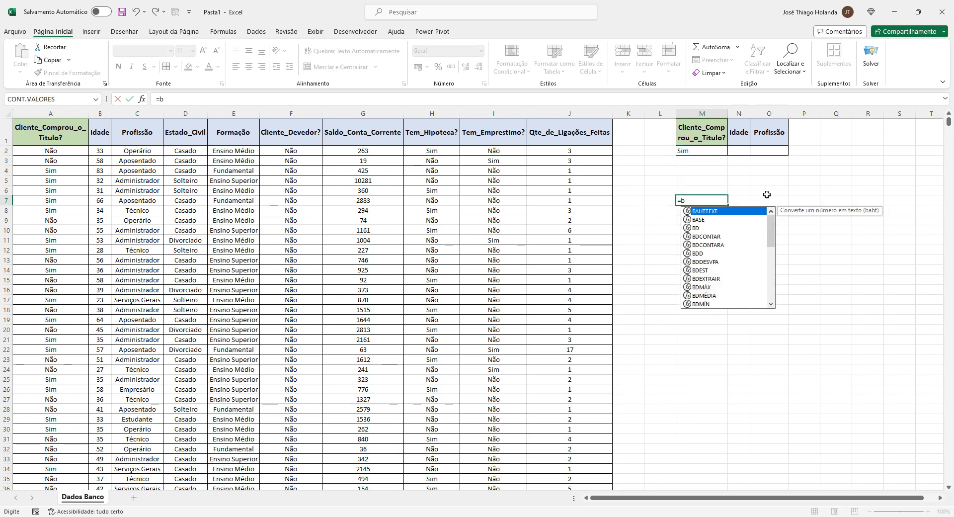
pyautogui.write('dmédi')
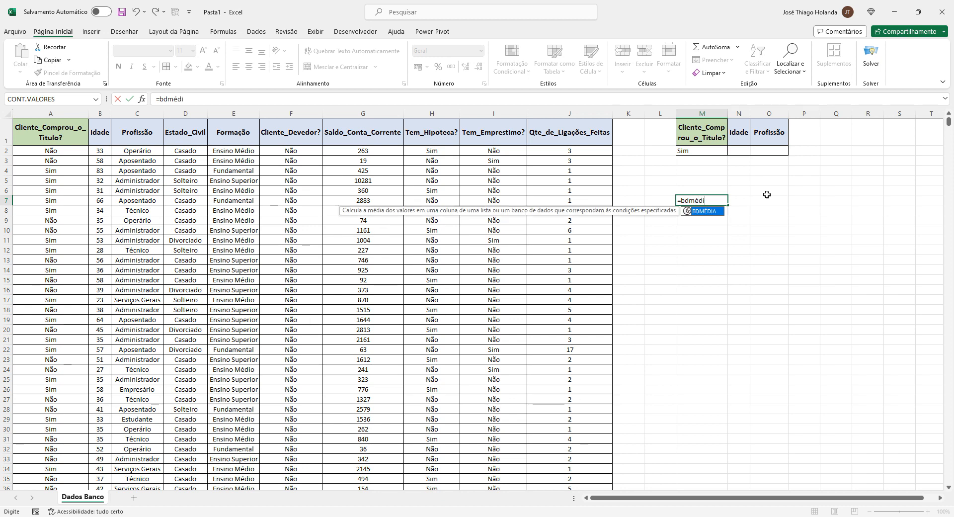
pyautogui.press('Tab')
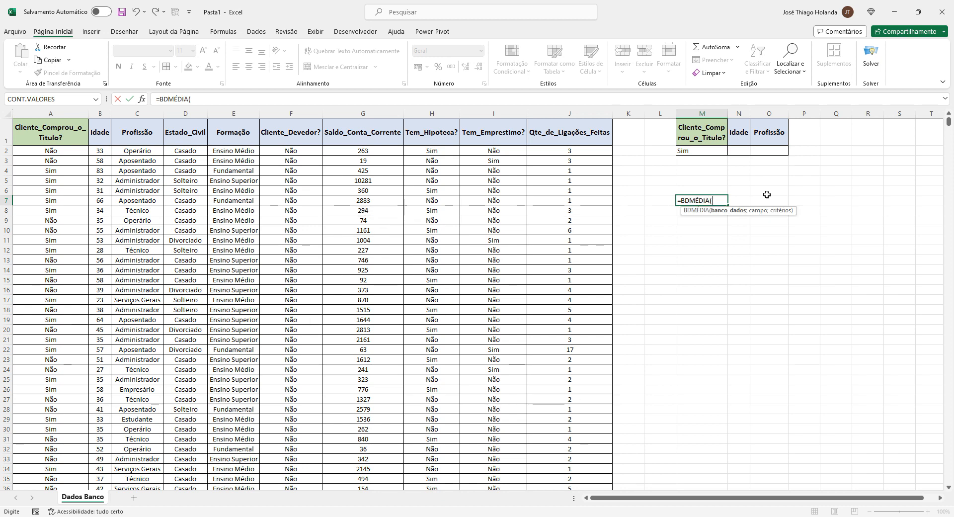
pyautogui.write('ba')
pyautogui.press('BackSpace')
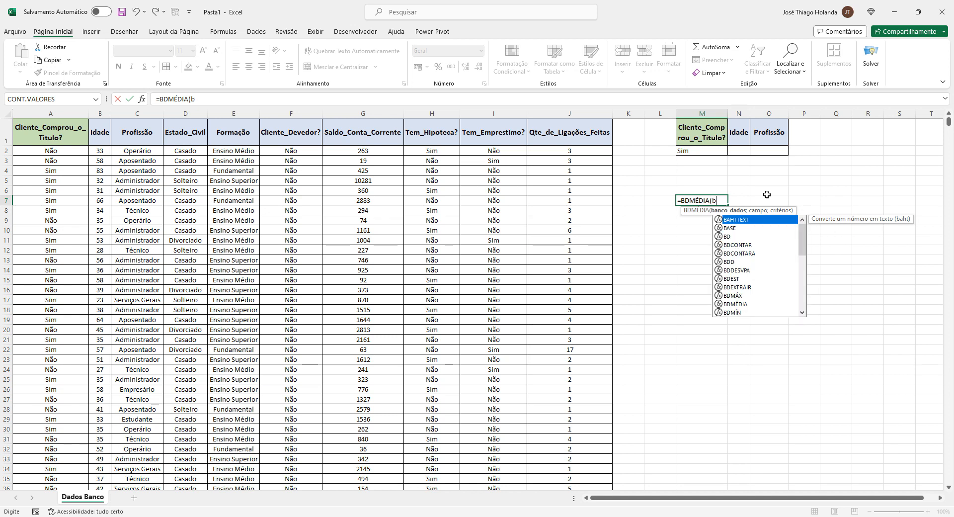
pyautogui.press('BackSpace')
pyautogui.write('da')
pyautogui.press('Tab')
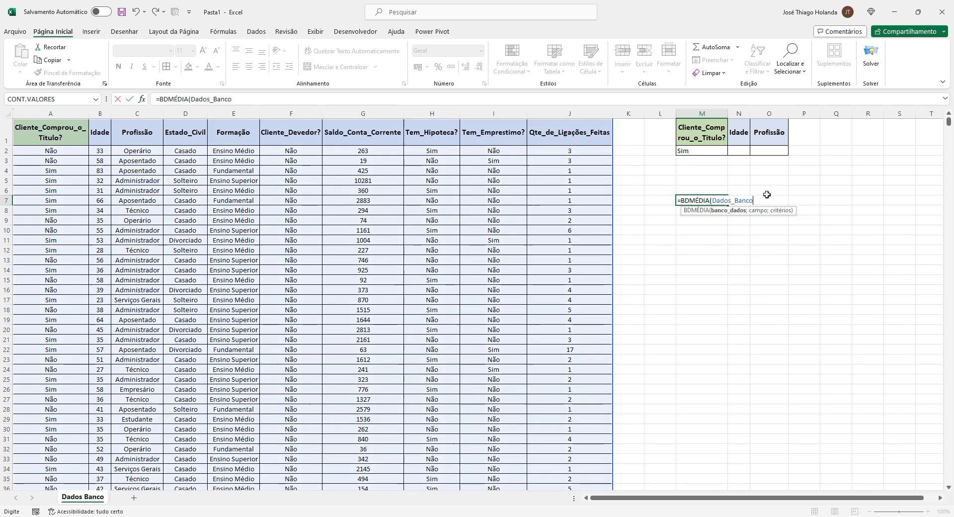
pyautogui.write(';')
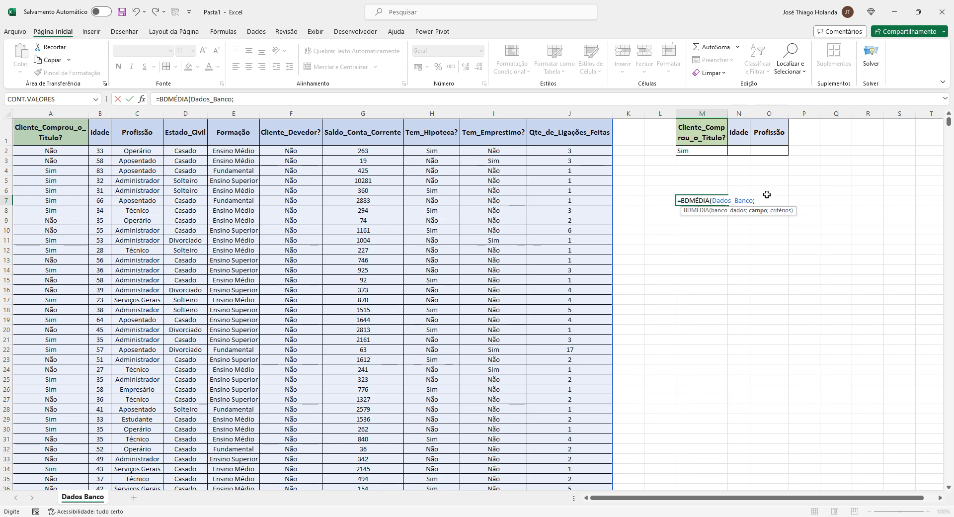
pyautogui.write('"Idade";')
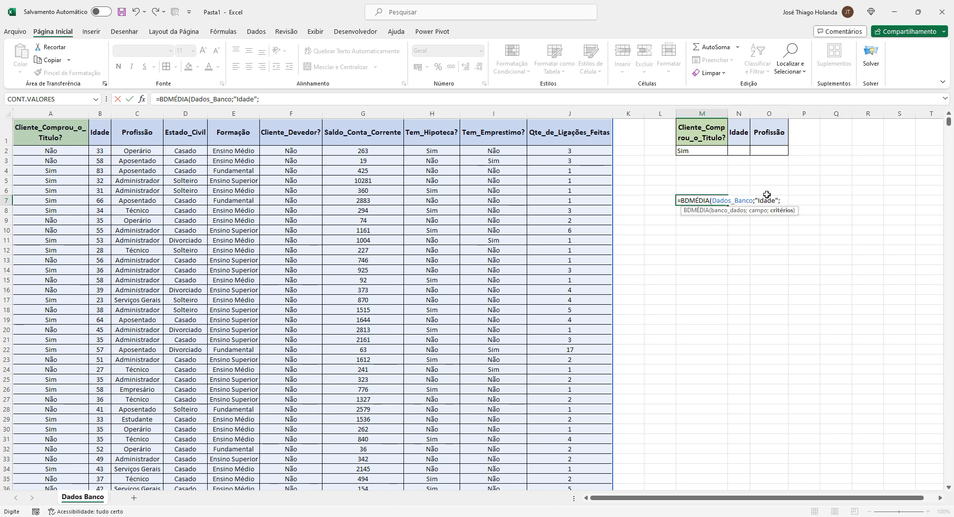
pyautogui.moveTo(705, 127); pyautogui.dragTo(769, 150)
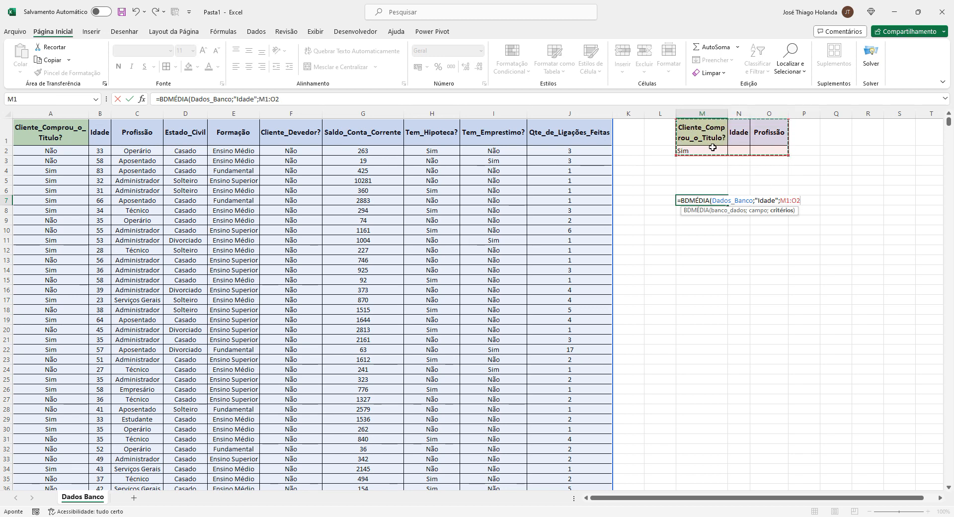
pyautogui.write(')')
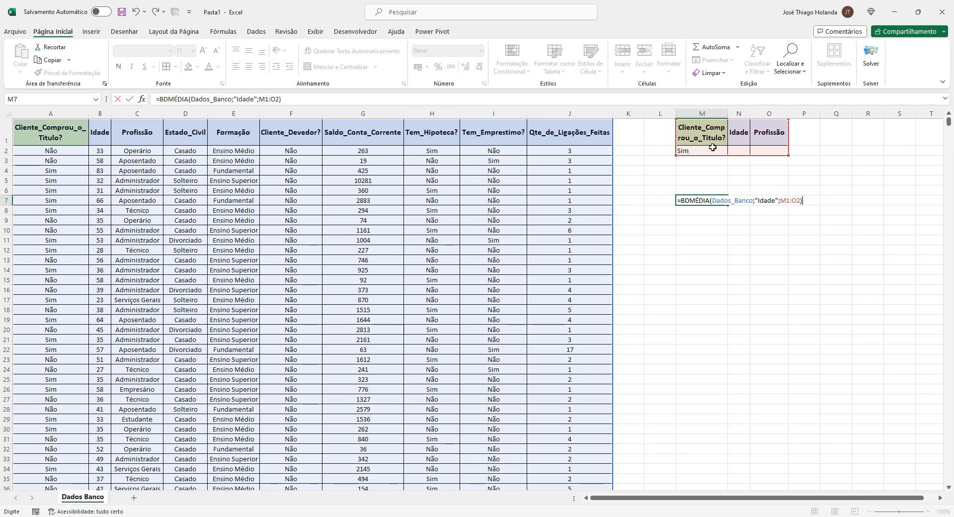
pyautogui.hotkey('ctrl', 'Return')
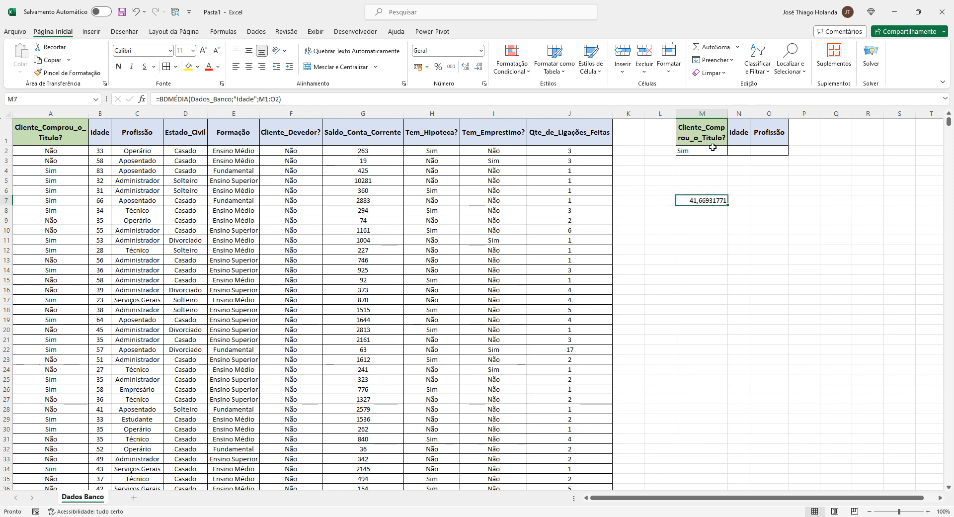
# Reduce the average in M7 to two decimal places
pyautogui.click(91, 32)
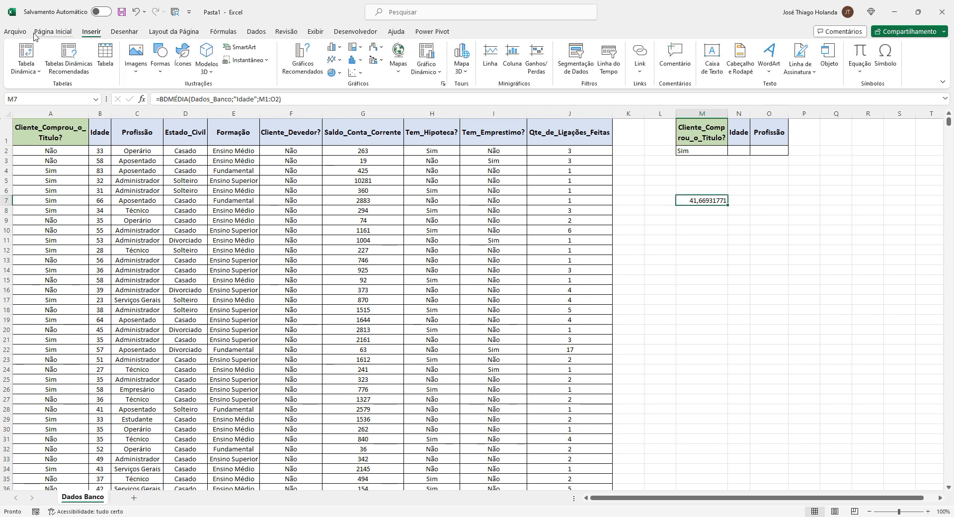
pyautogui.click(53, 33)
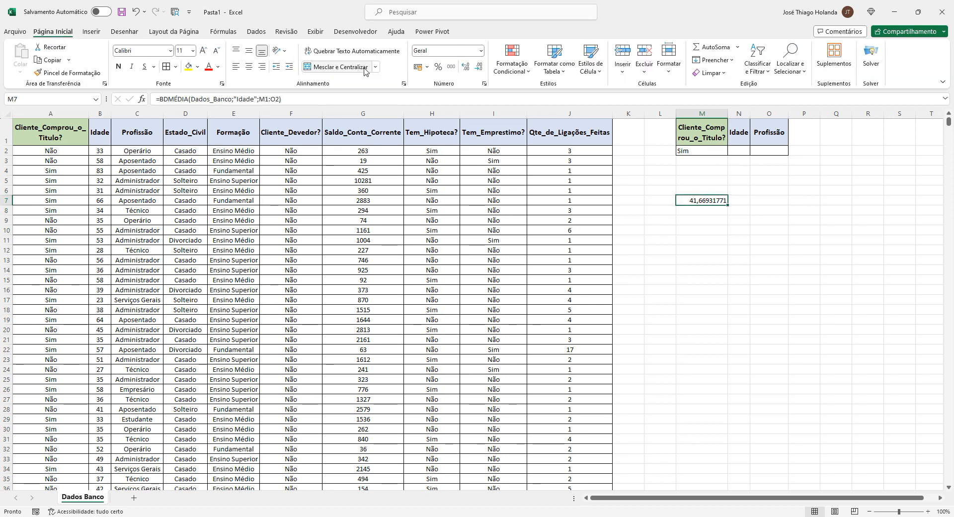
pyautogui.click(479, 69)
pyautogui.click(479, 69)
pyautogui.click(478, 69)
pyautogui.click(479, 68)
pyautogui.click(479, 68)
pyautogui.click(478, 68)
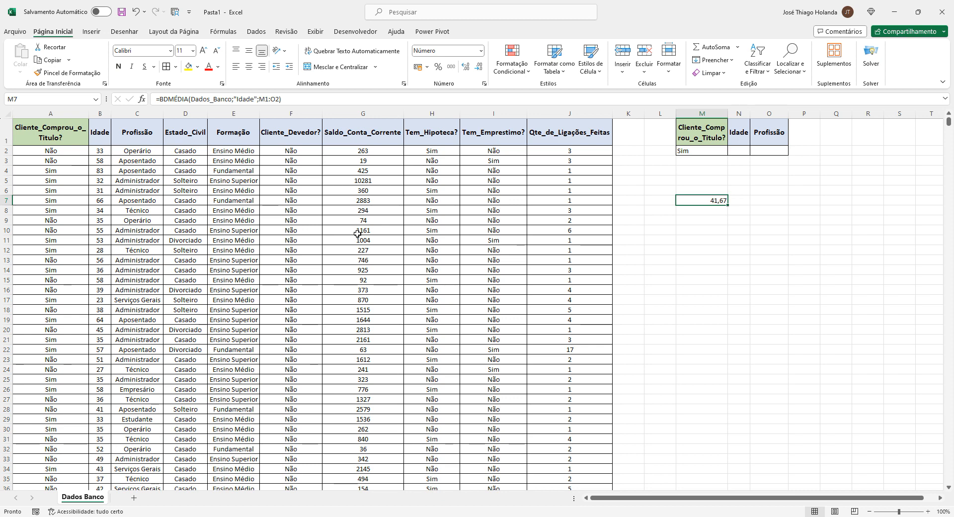
# Label the result in M6 as "Média da idade dos clientes que compraram o título"
pyautogui.click(693, 213)
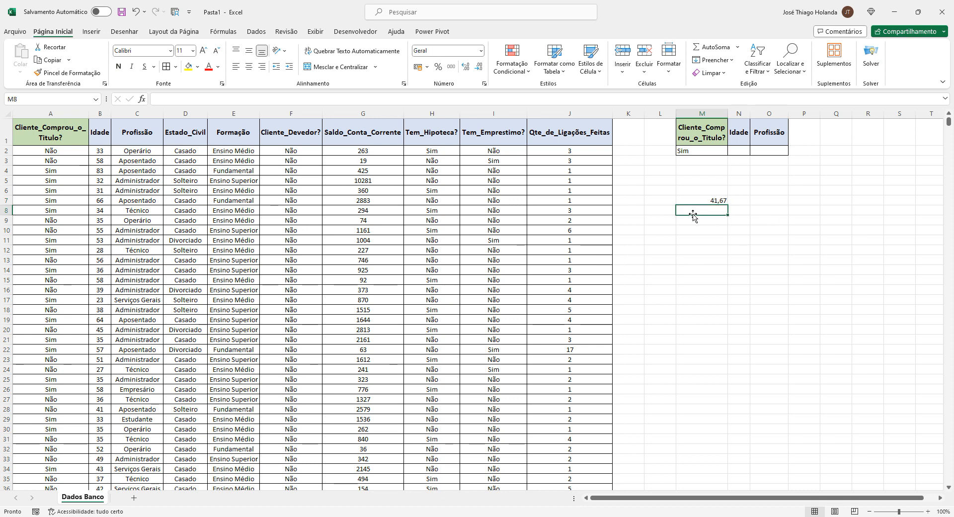
pyautogui.press('Up')
pyautogui.press('Up')
pyautogui.write('M')
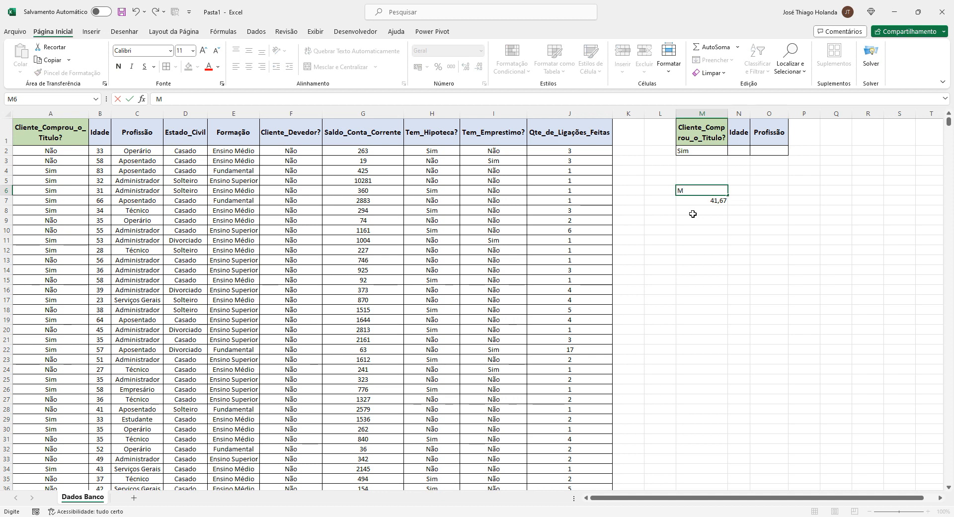
pyautogui.write('édia da iade')
pyautogui.click(189, 99)
pyautogui.write('de')
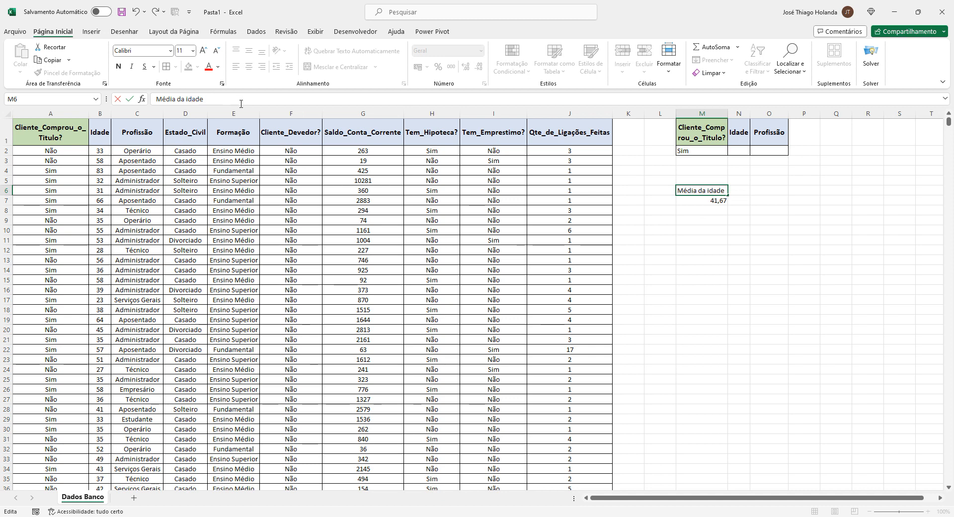
pyautogui.write(' dos cline')
pyautogui.press('BackSpace')
pyautogui.press('BackSpace')
pyautogui.write('entes ')
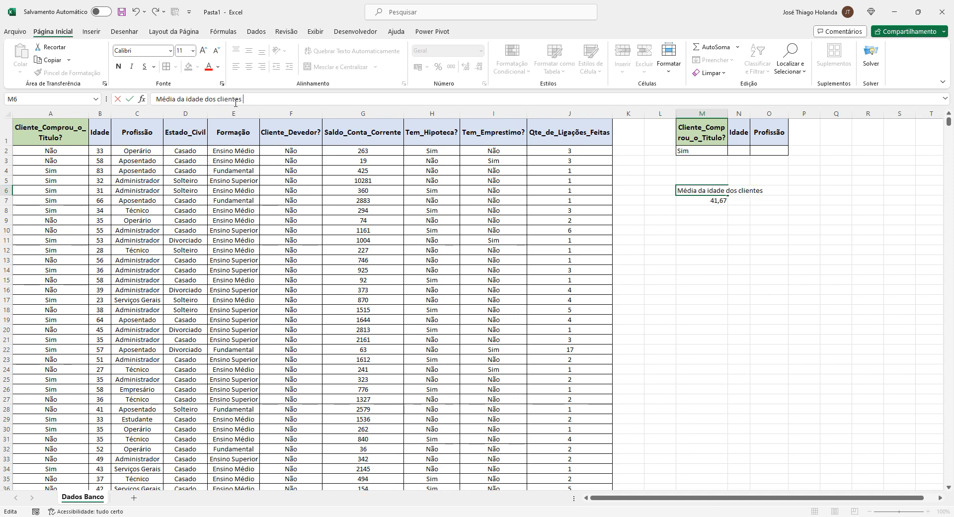
pyautogui.write('que compraram o')
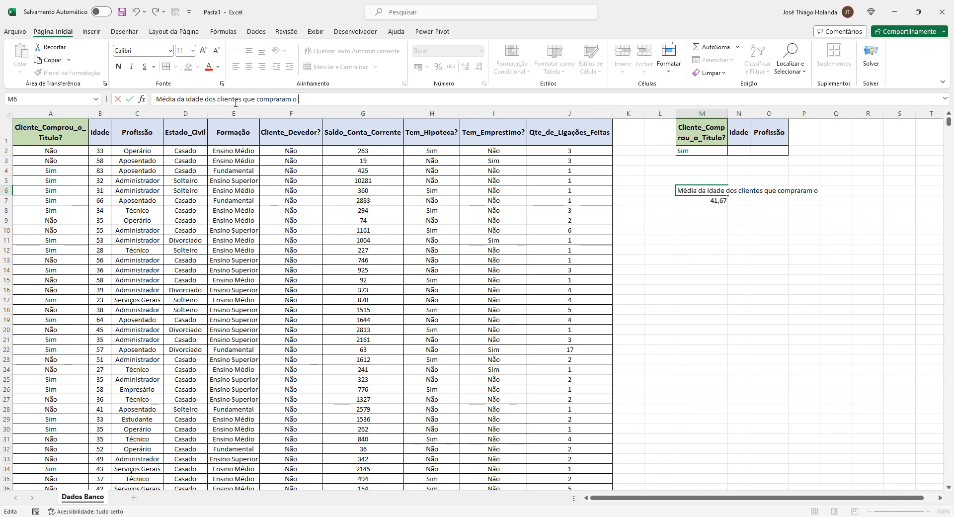
pyautogui.write(' título')
pyautogui.press('Return')
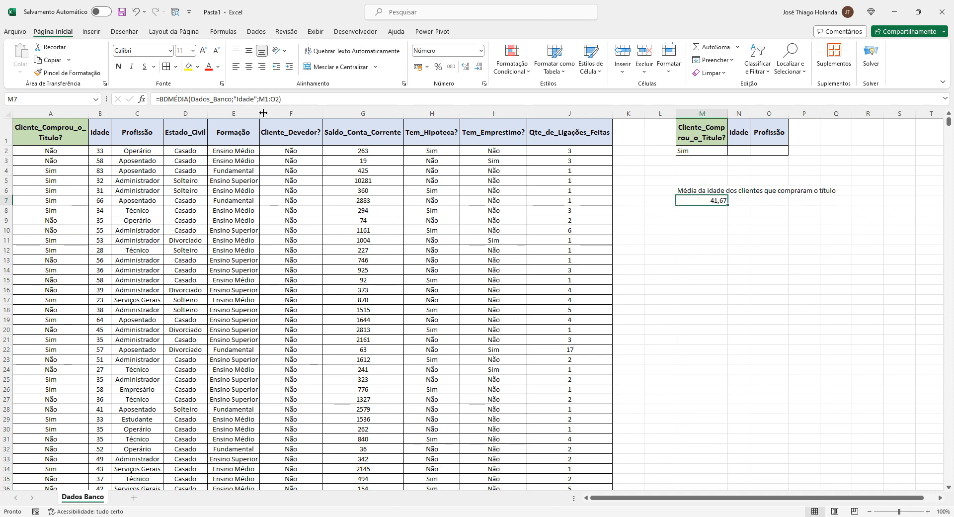
pyautogui.click(692, 190)
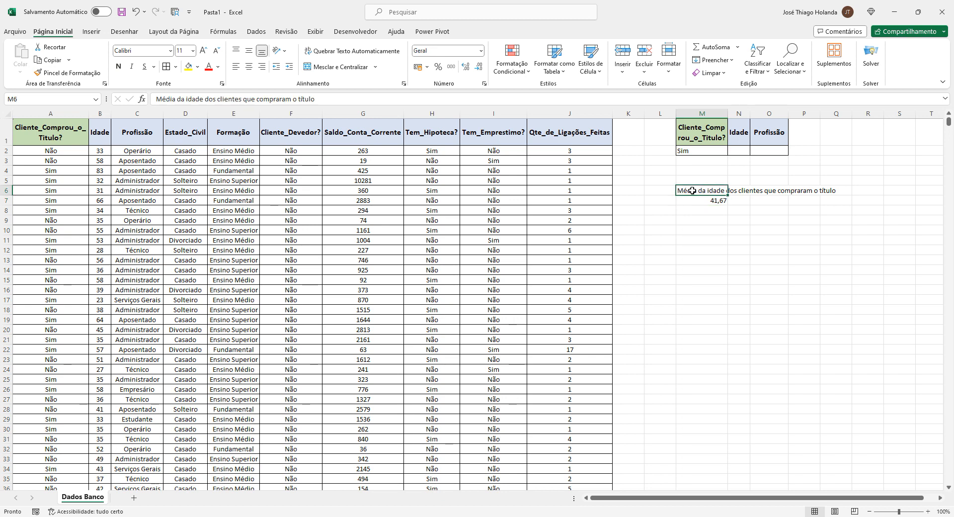
# Enter Operário as the Profissão criterion in O2
pyautogui.click(711, 231)
pyautogui.click(711, 221)
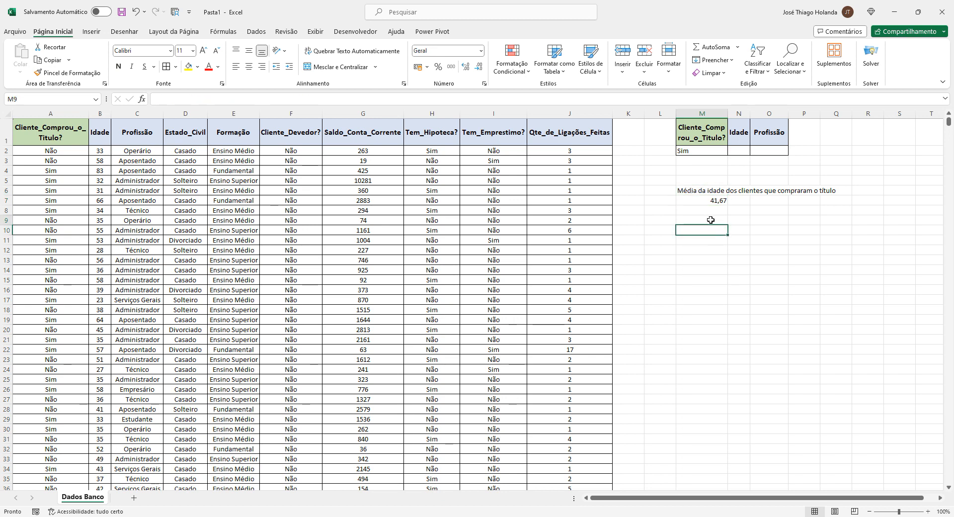
pyautogui.click(710, 203)
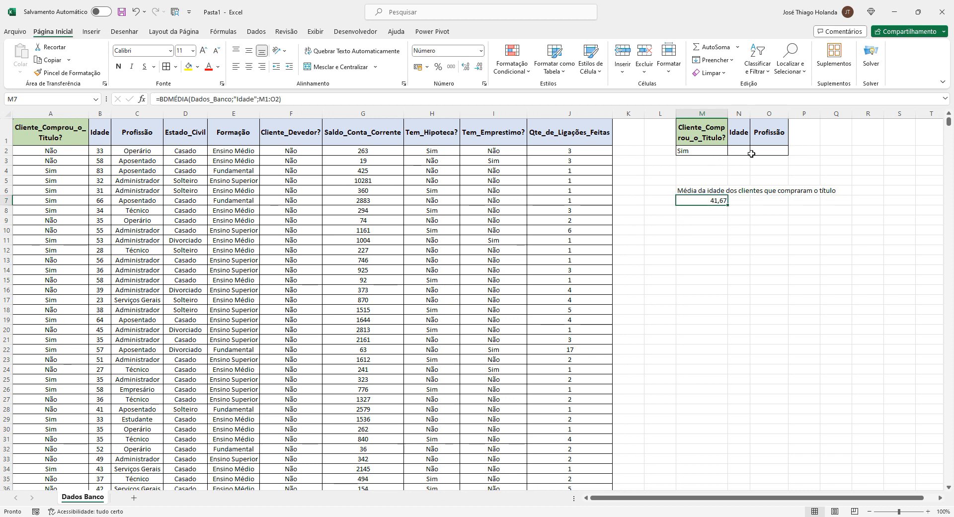
pyautogui.click(748, 151)
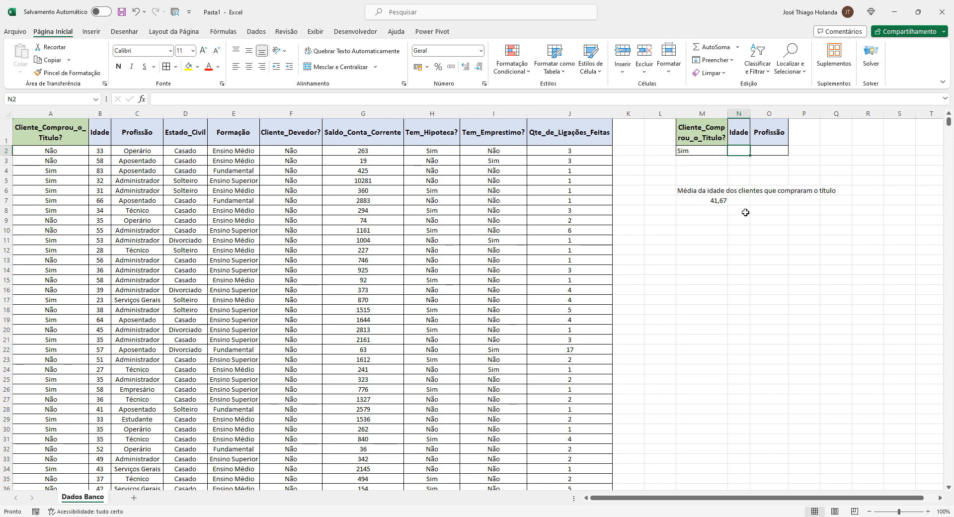
pyautogui.press('Left')
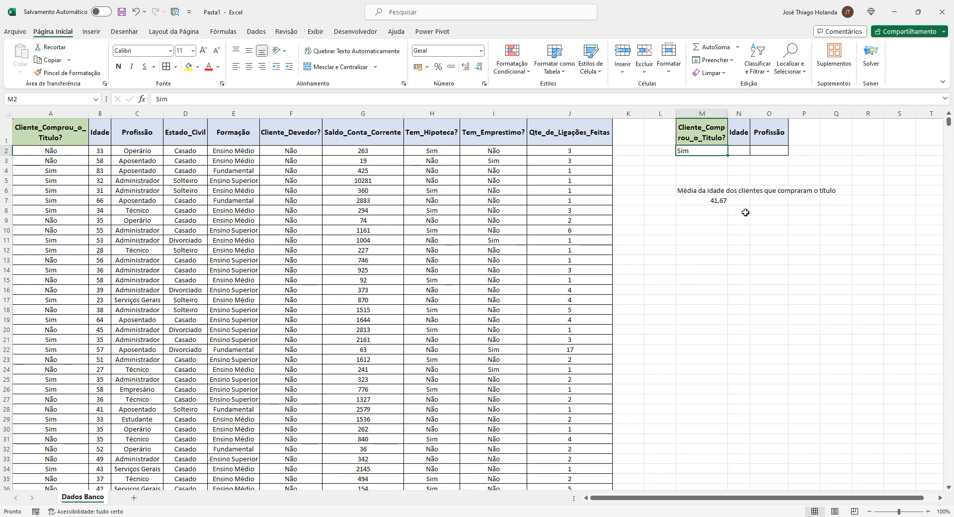
pyautogui.press('Right')
pyautogui.press('Right')
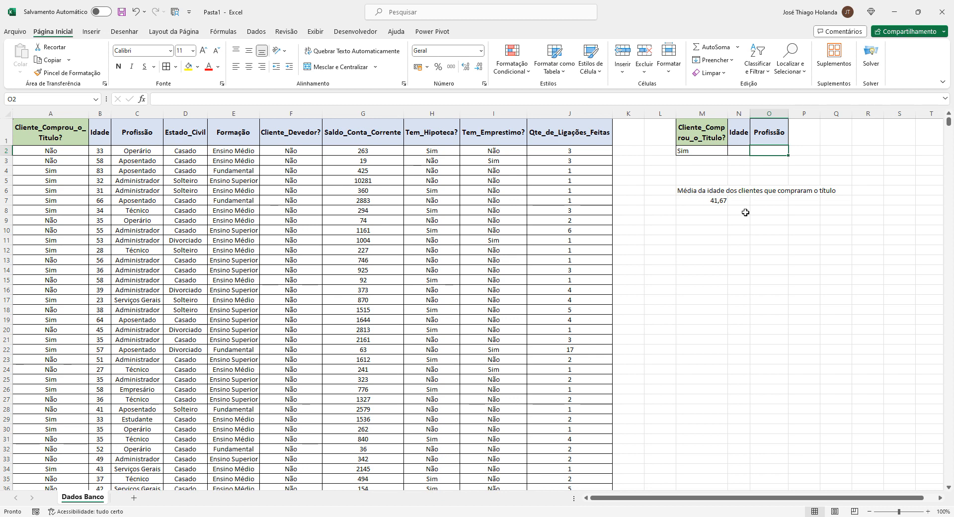
pyautogui.write('O')
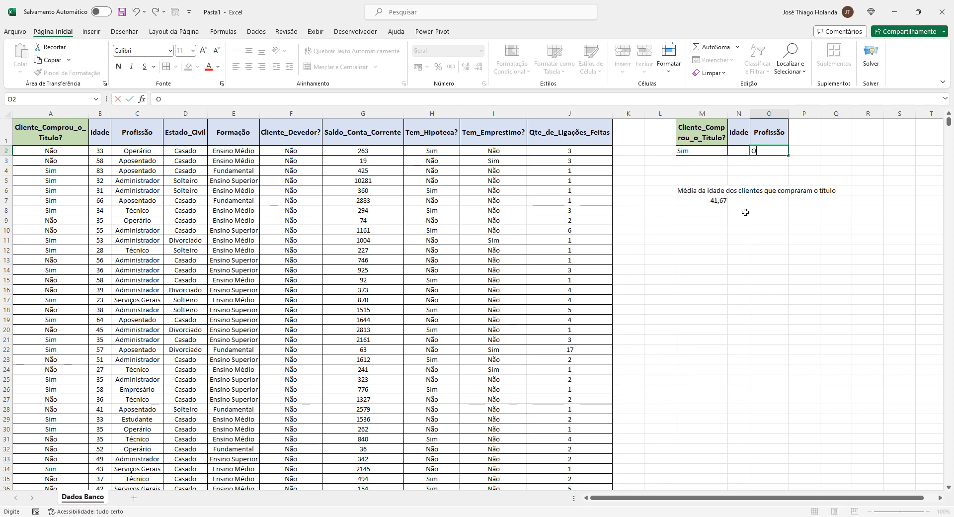
pyautogui.write('perário')
pyautogui.hotkey('ctrl', 'Return')
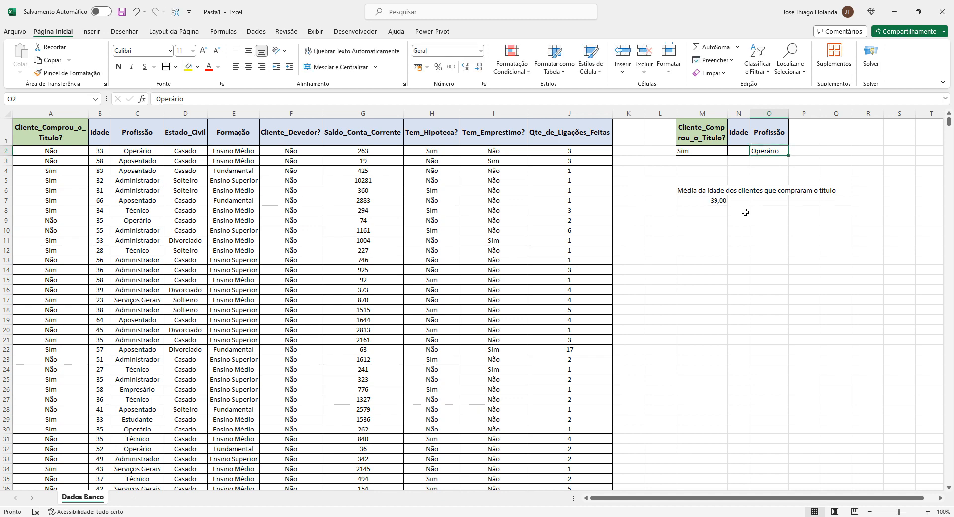
# Enter 55 as the Idade criterion in N2
pyautogui.press('Left')
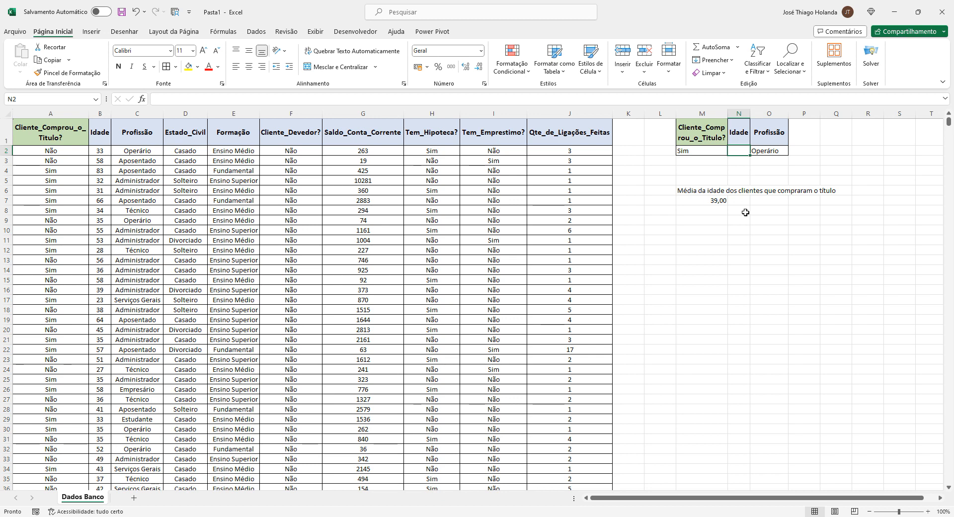
pyautogui.write('55')
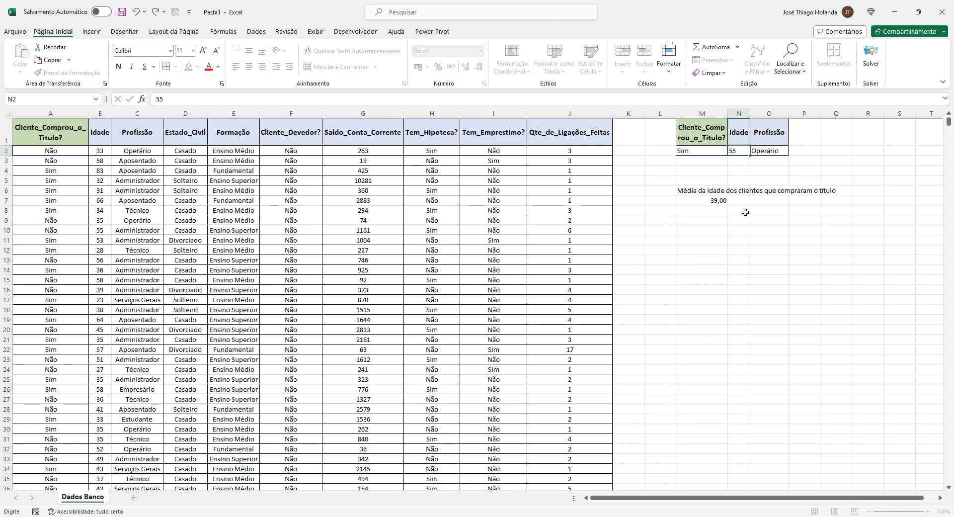
pyautogui.press('Return')
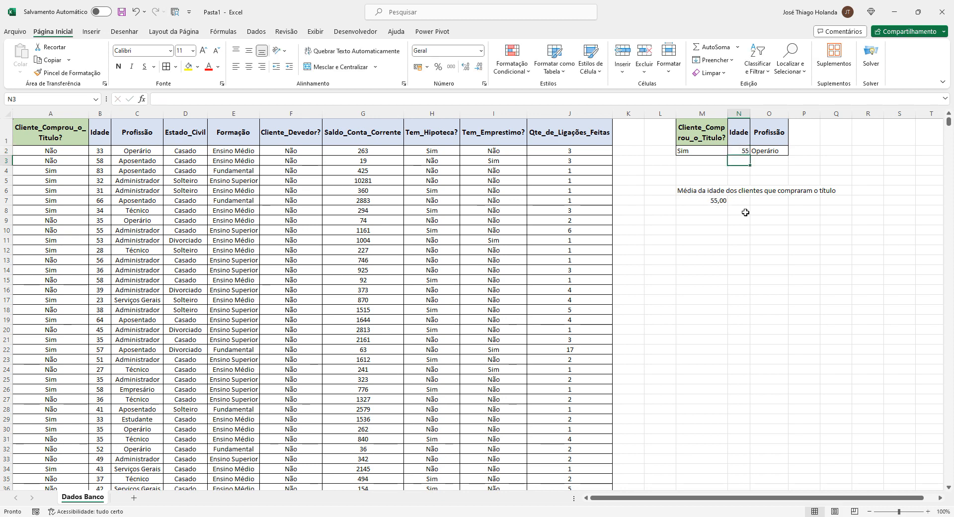
# Clear the Idade and Profissão criteria in N2 and O2
pyautogui.press('Up')
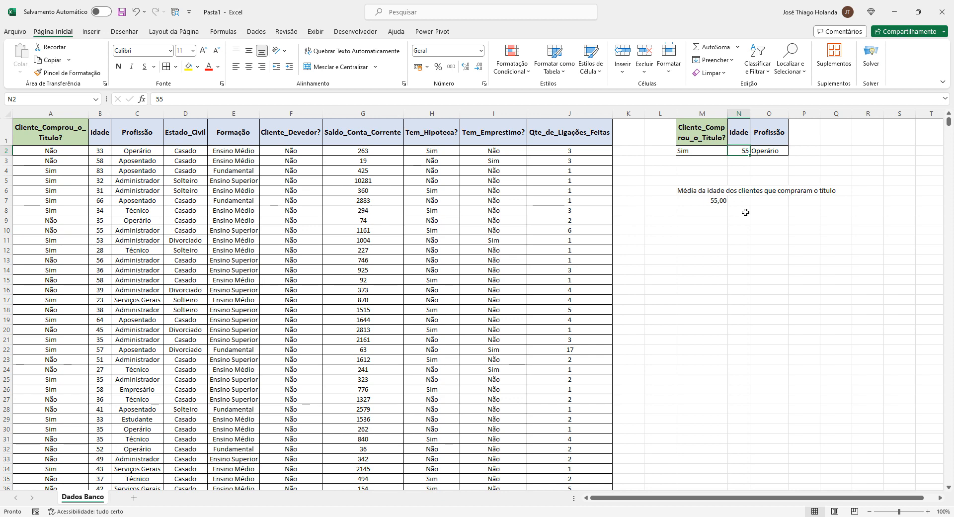
pyautogui.press('Left')
pyautogui.press('Right')
pyautogui.press('Delete')
pyautogui.press('Right')
pyautogui.press('Delete')
pyautogui.press('Left')
pyautogui.press('Left')
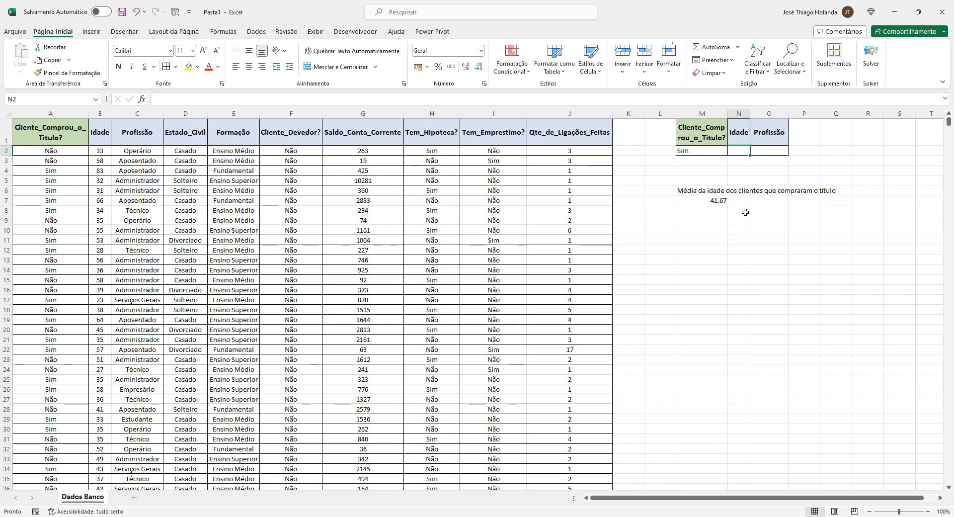
# Highlight the criteria range M1:O2
pyautogui.press('Right')
pyautogui.press('Left')
pyautogui.press('Down')
pyautogui.press('Down')
pyautogui.press('Down')
pyautogui.press('Down')
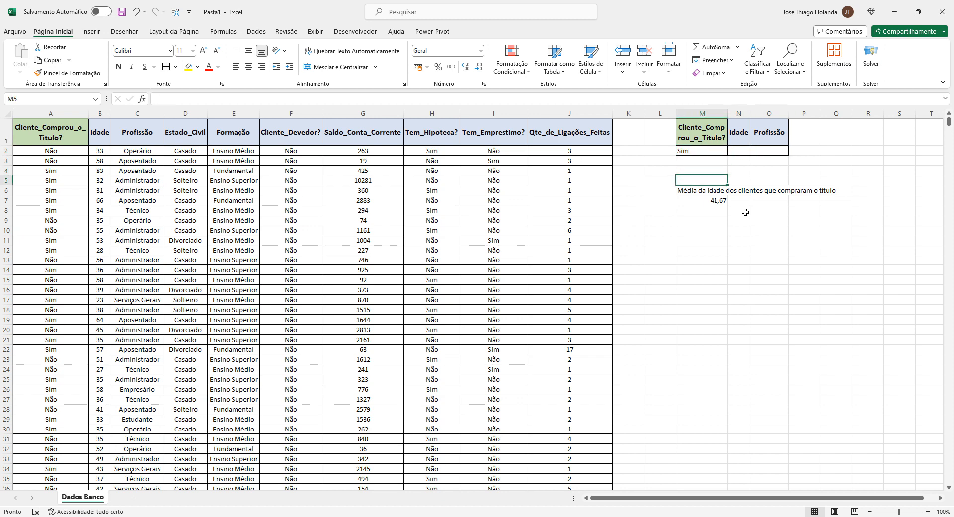
pyautogui.press('Up')
pyautogui.press('Up')
pyautogui.press('Up')
pyautogui.press('Up')
pyautogui.press('Up')
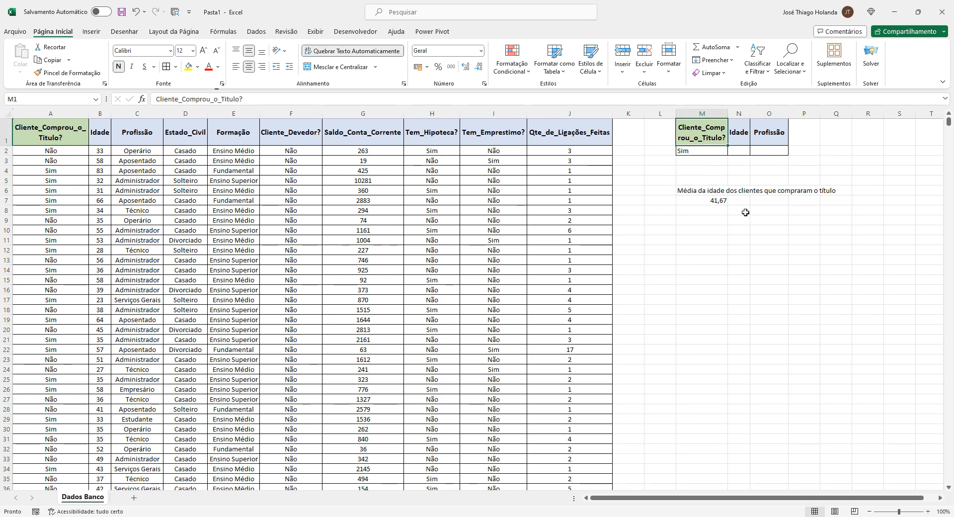
pyautogui.hotkey('shift', 'Down')
pyautogui.hotkey('shift', 'Right')
pyautogui.hotkey('shift', 'Right')
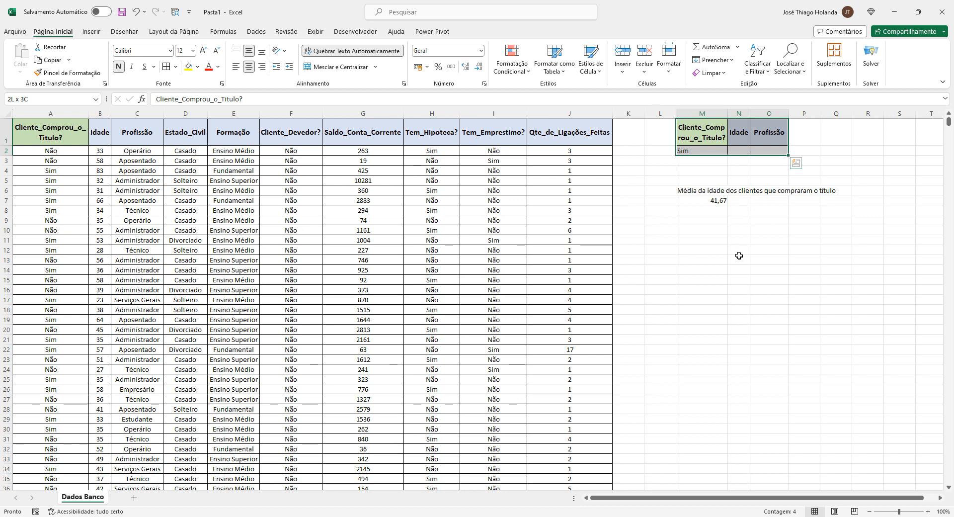
# Inspect the BDMÉDIA formula in M7
pyautogui.click(711, 200)
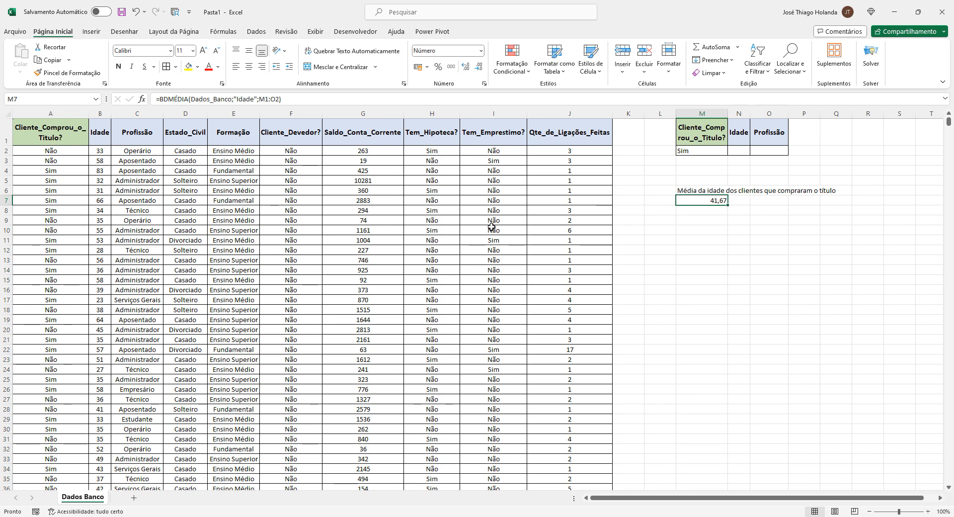
pyautogui.click(719, 229)
pyautogui.click(713, 200)
pyautogui.press('Up')
pyautogui.press('Up')
pyautogui.press('Up')
pyautogui.press('Up')
pyautogui.press('Up')
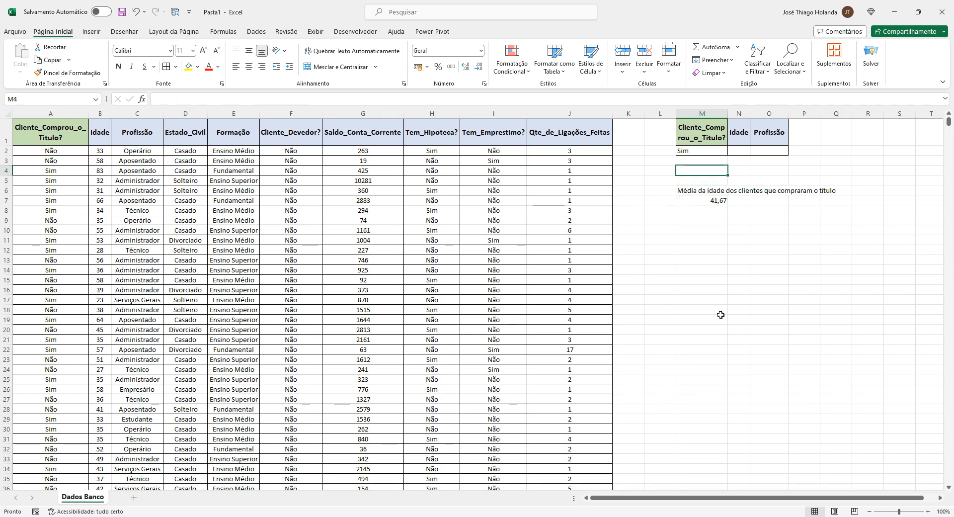
# Enter Aposentado as the Profissão criterion in O2
pyautogui.press('Right')
pyautogui.press('Right')
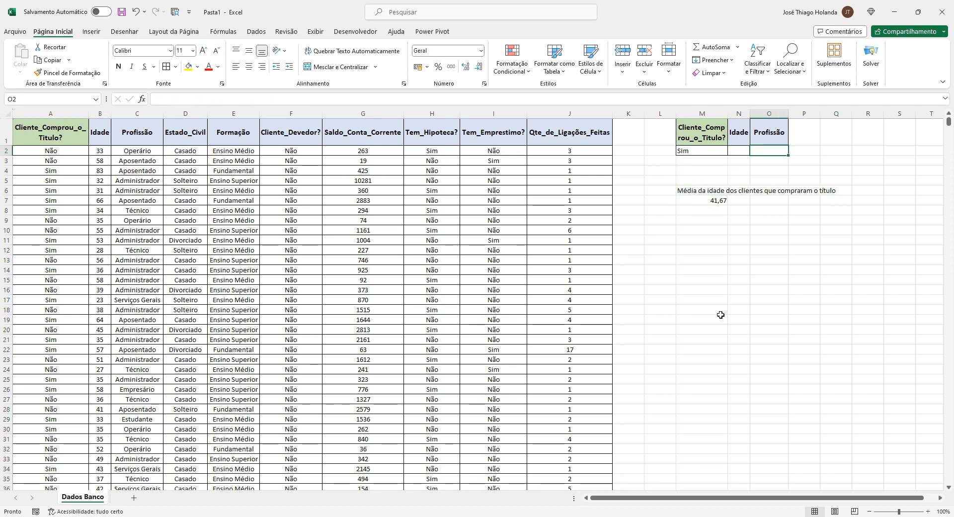
pyautogui.write('Aposentado')
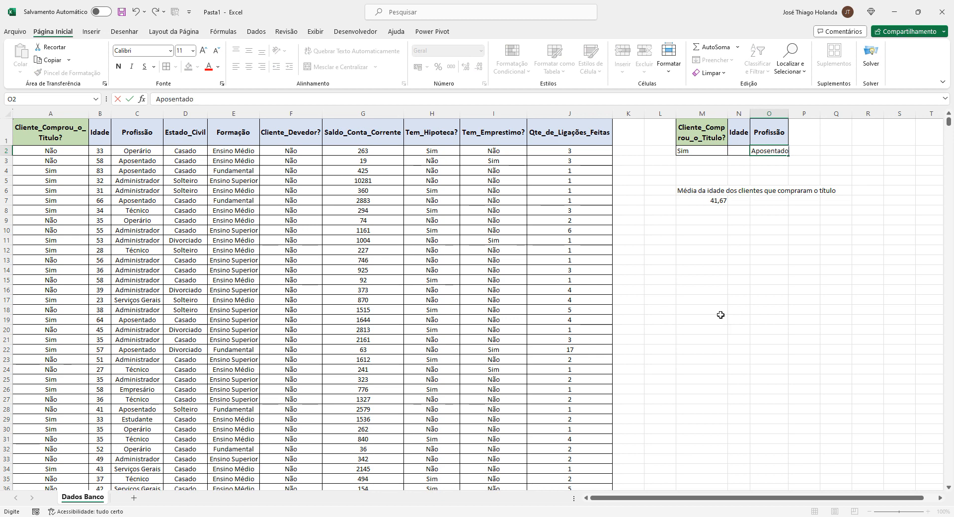
pyautogui.press('Return')
pyautogui.press('Up')
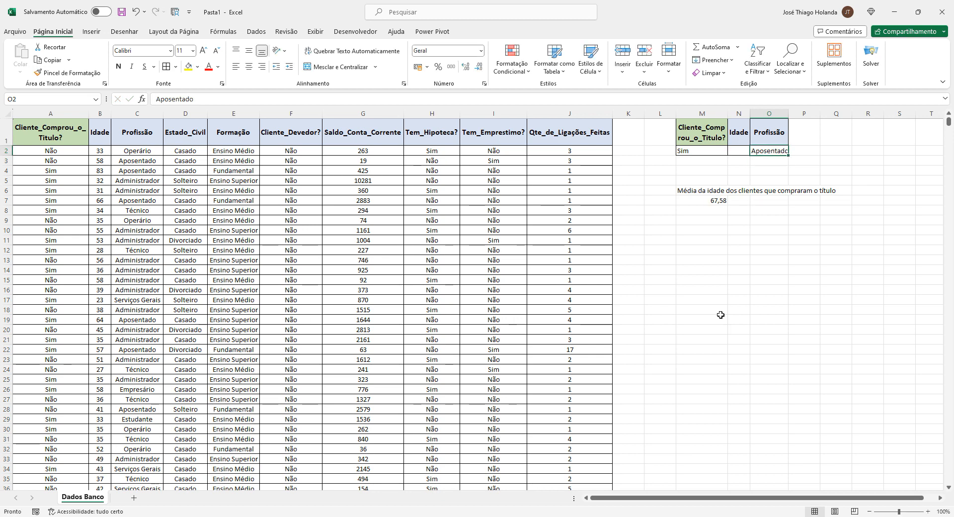
# Widen column O slightly to fit the criterion text
pyautogui.moveTo(789, 121); pyautogui.dragTo(790, 124)
pyautogui.click(716, 201)
pyautogui.click(773, 151)
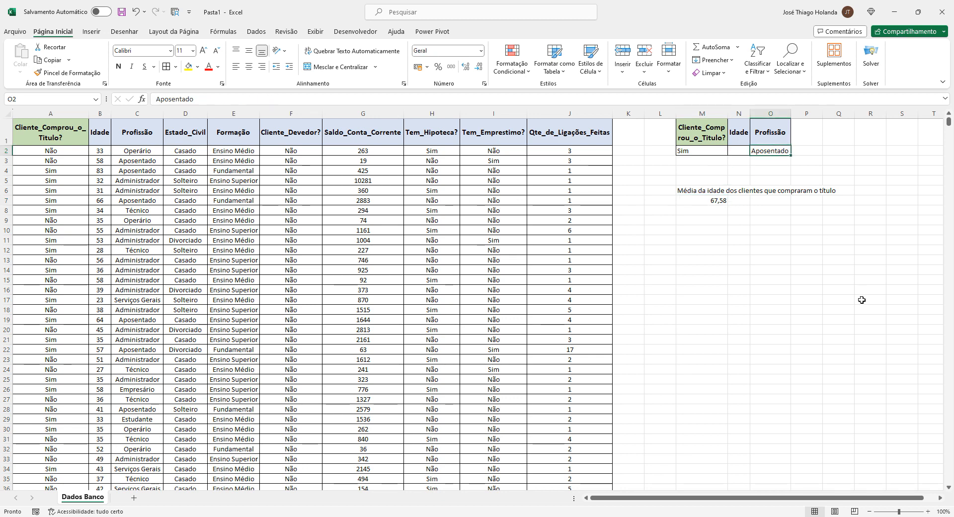
# Enter Operário in O2 and then clear the cell
pyautogui.write('Operário')
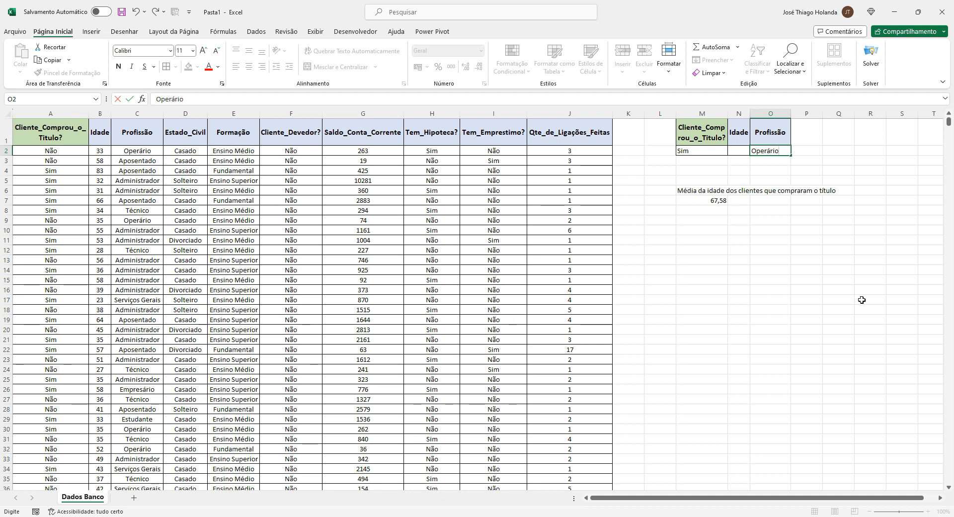
pyautogui.press('Return')
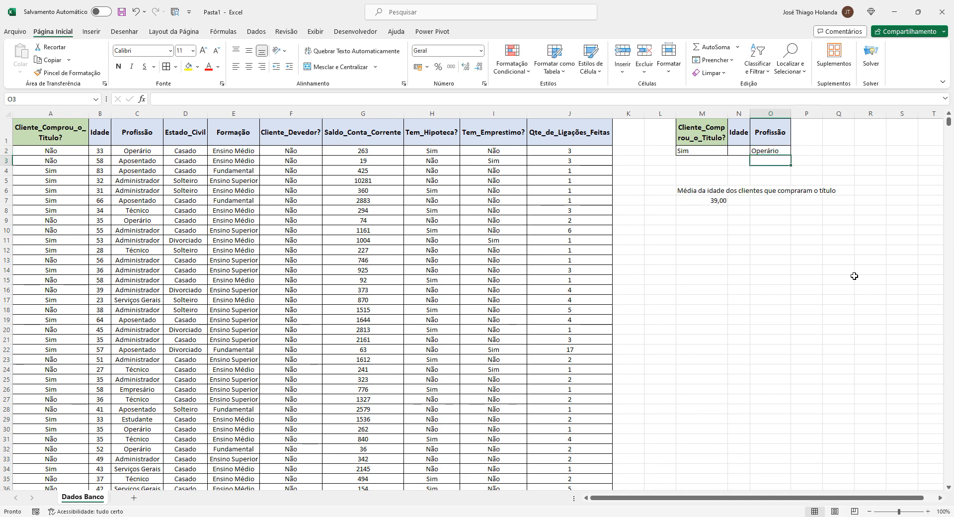
pyautogui.click(781, 151)
pyautogui.press('Delete')
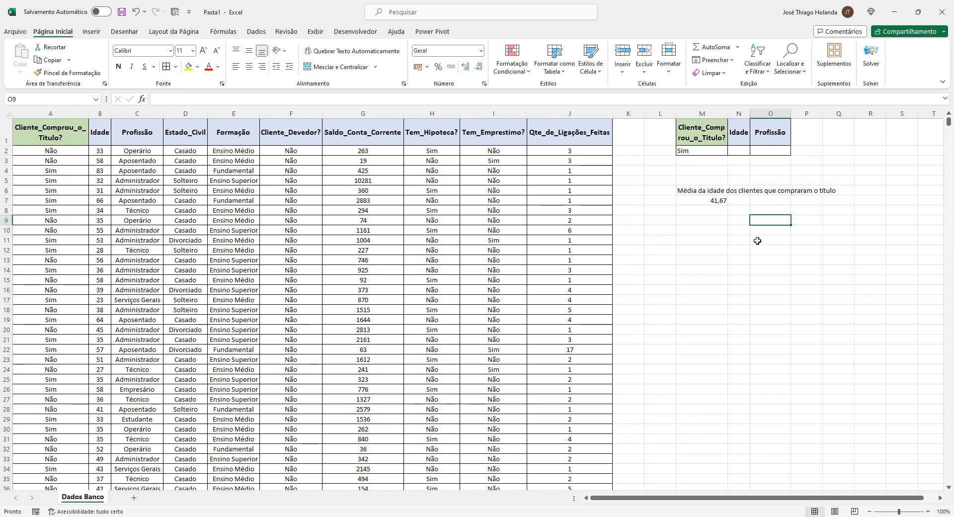
pyautogui.click(692, 151)
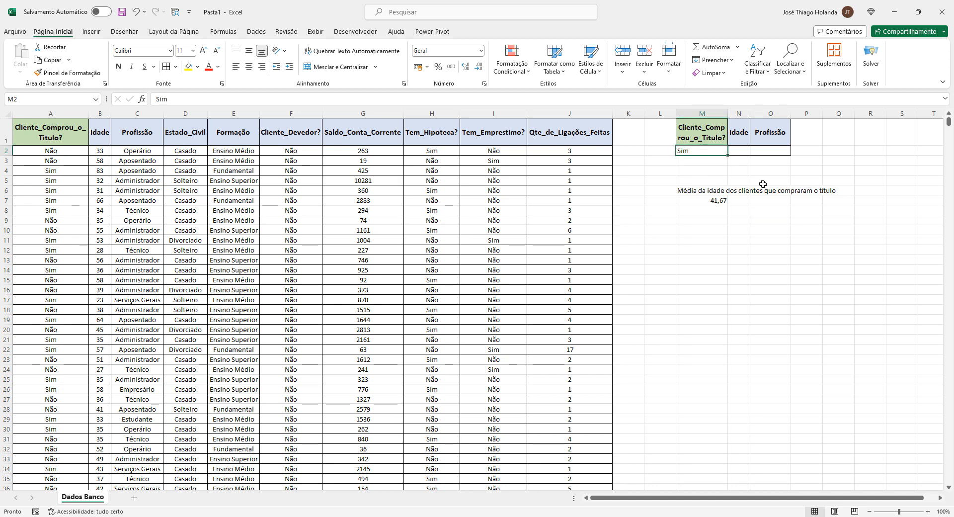
pyautogui.click(768, 152)
pyautogui.click(702, 150)
pyautogui.click(765, 152)
pyautogui.click(722, 151)
pyautogui.click(742, 151)
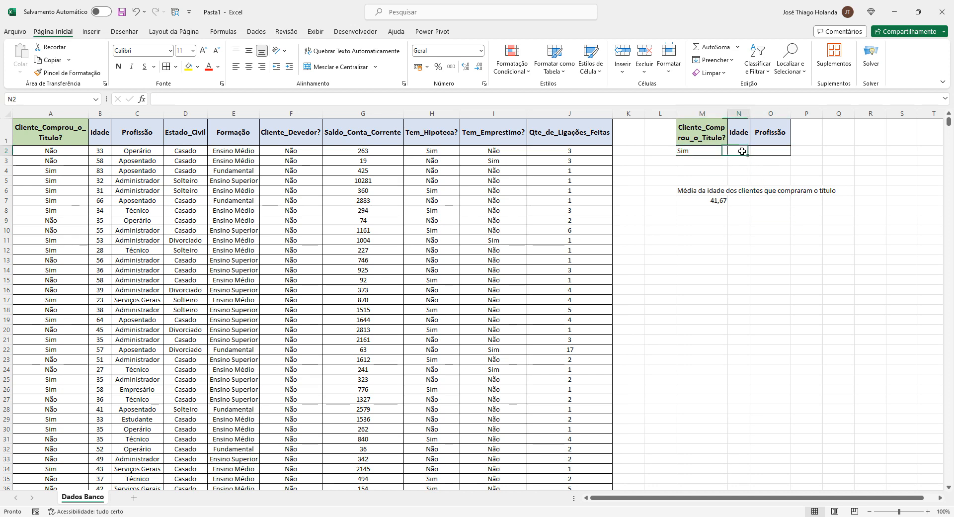
pyautogui.click(768, 152)
pyautogui.click(765, 170)
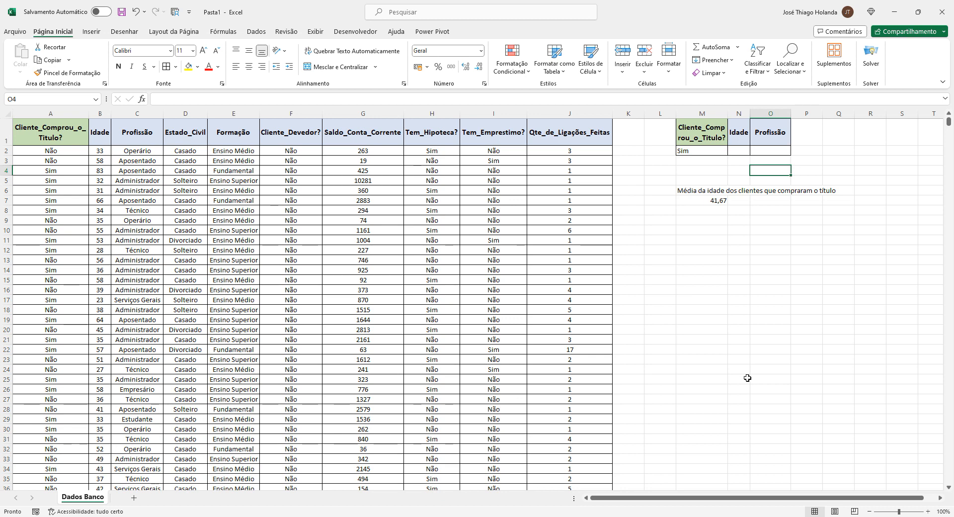
# Set the Profissão criterion in O2 to Aposentado
pyautogui.click(782, 153)
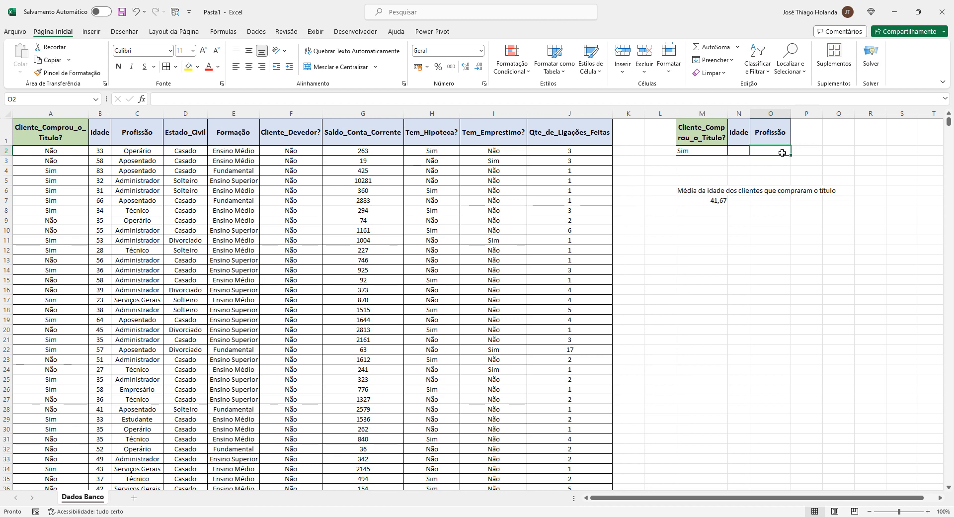
pyautogui.write('Aposentado')
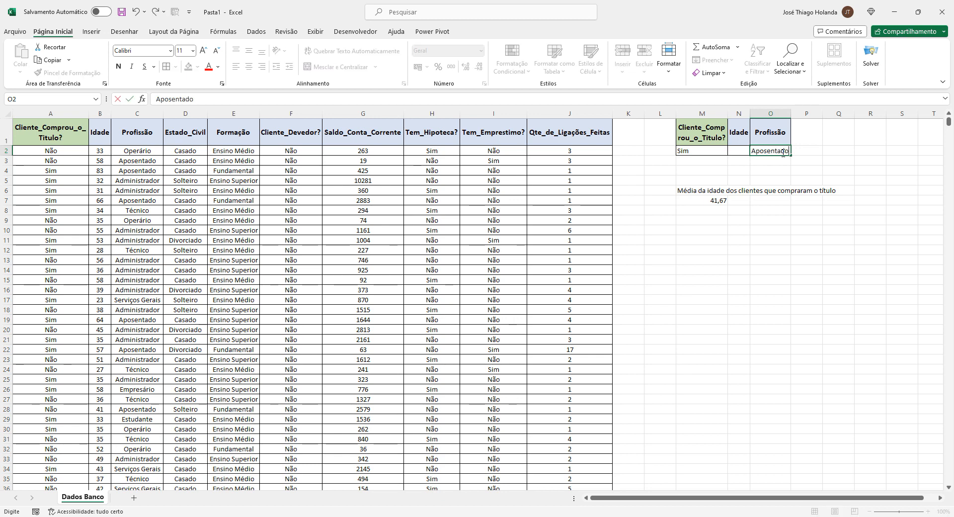
pyautogui.press('Return')
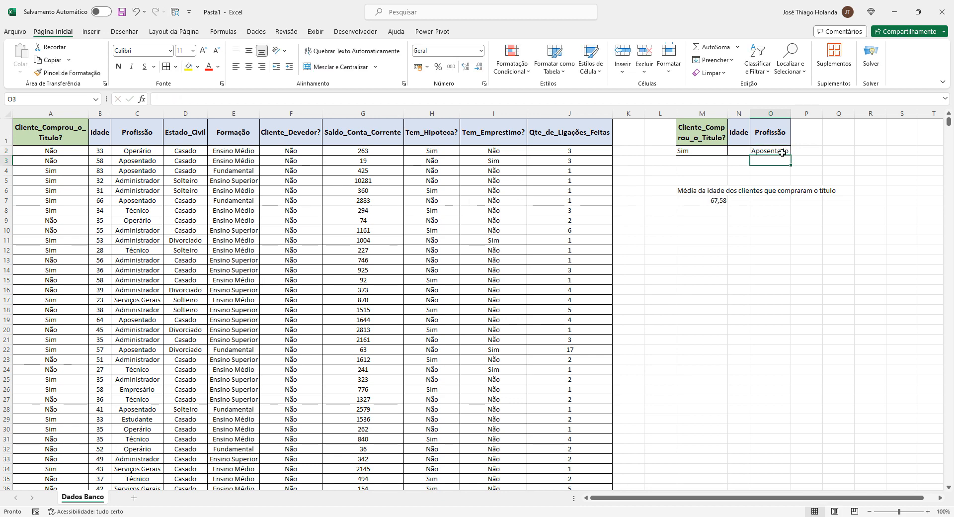
# Enter Operário as a second Profissão criterion in O3, below Aposentado
pyautogui.press('Left')
pyautogui.press('Left')
pyautogui.press('Up')
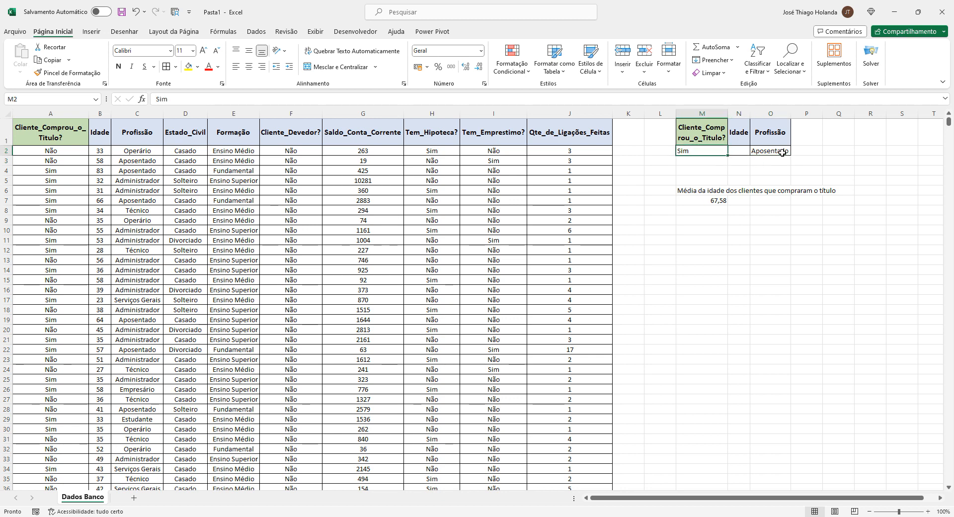
pyautogui.press('Right')
pyautogui.press('Right')
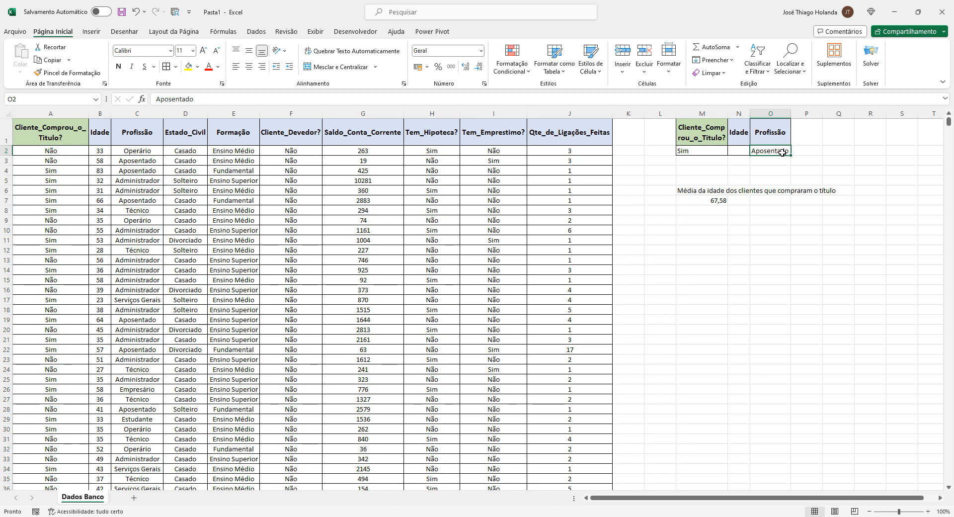
pyautogui.press('Down')
pyautogui.press('Left')
pyautogui.press('Left')
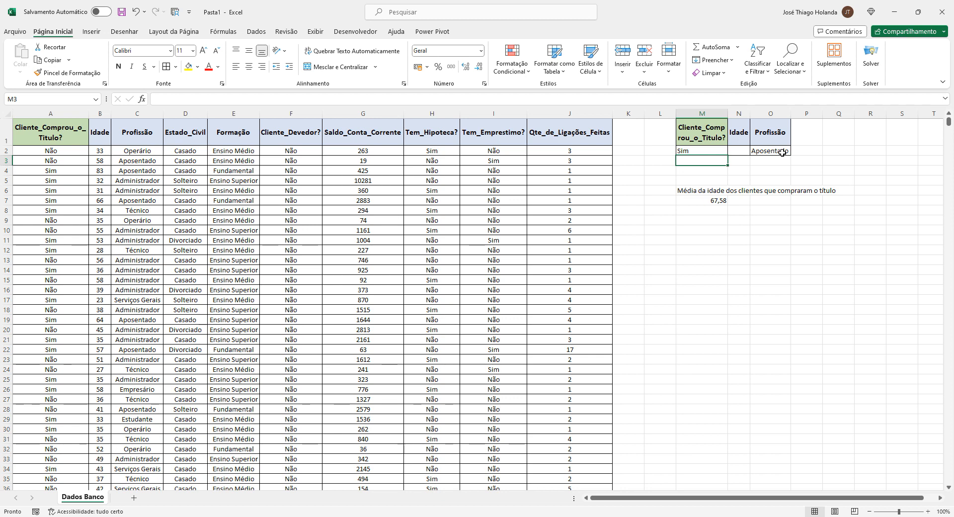
pyautogui.press('Right')
pyautogui.press('Right')
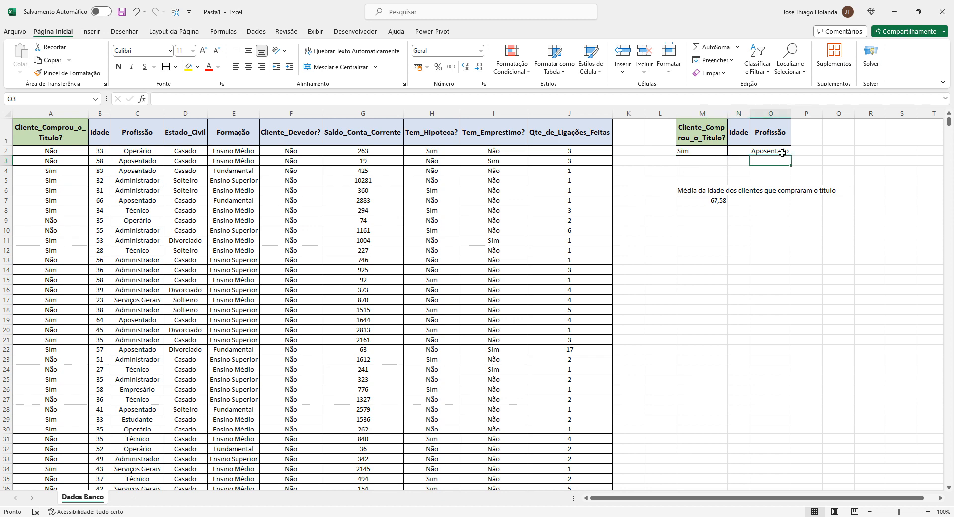
pyautogui.press('Up')
pyautogui.press('Down')
pyautogui.write('Operário')
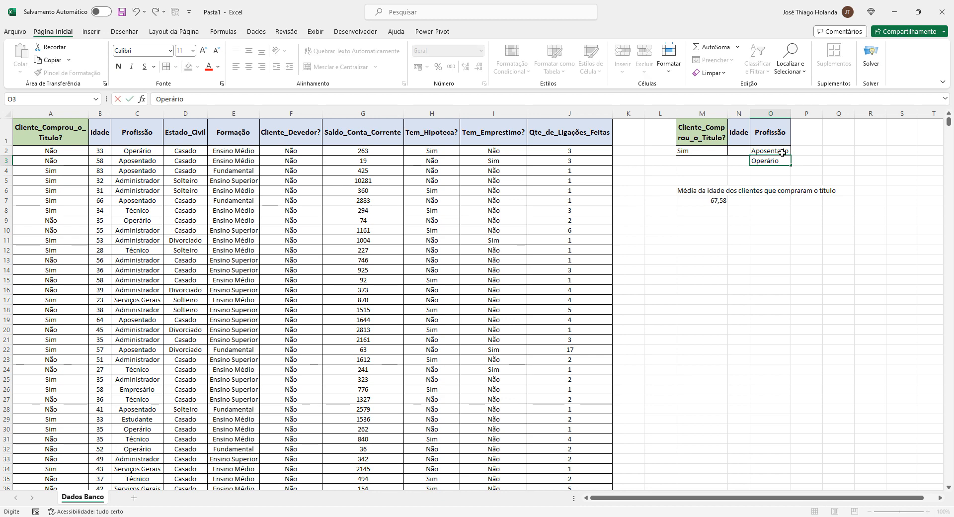
pyautogui.press('Return')
# Review the Profissão criteria cells and the BDMÉDIA formula in M7
pyautogui.press('Up')
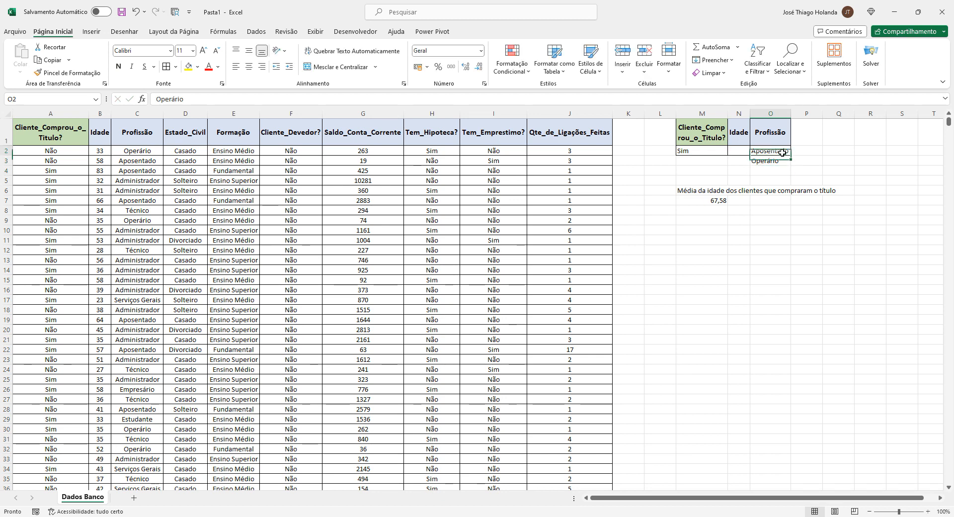
pyautogui.press('Up')
pyautogui.press('Down')
pyautogui.press('Up')
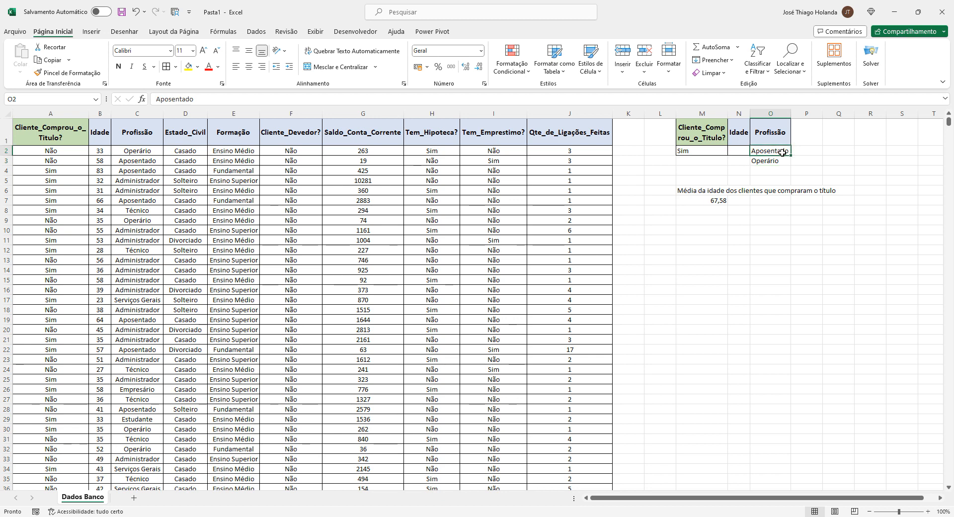
pyautogui.press('Down')
pyautogui.press('Up')
pyautogui.press('Down')
pyautogui.press('Up')
pyautogui.press('Down')
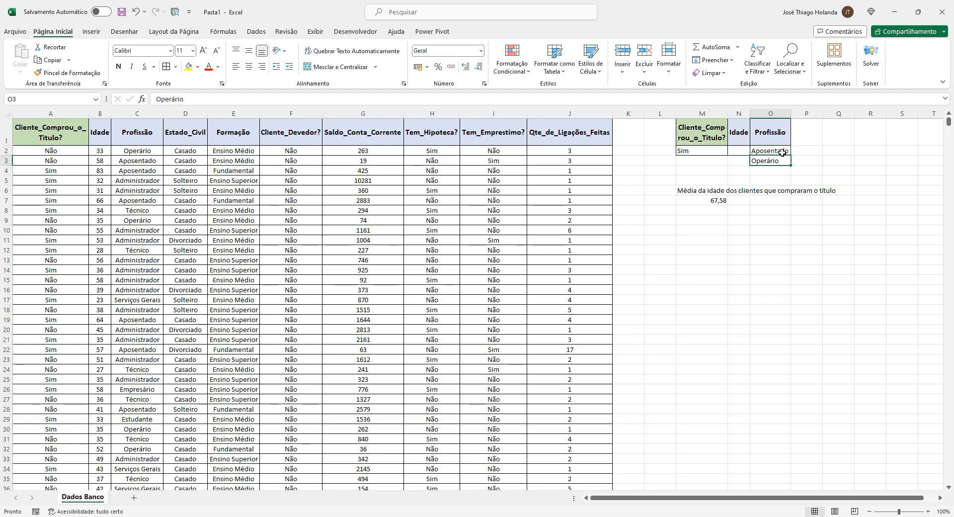
pyautogui.click(711, 201)
pyautogui.click(314, 94)
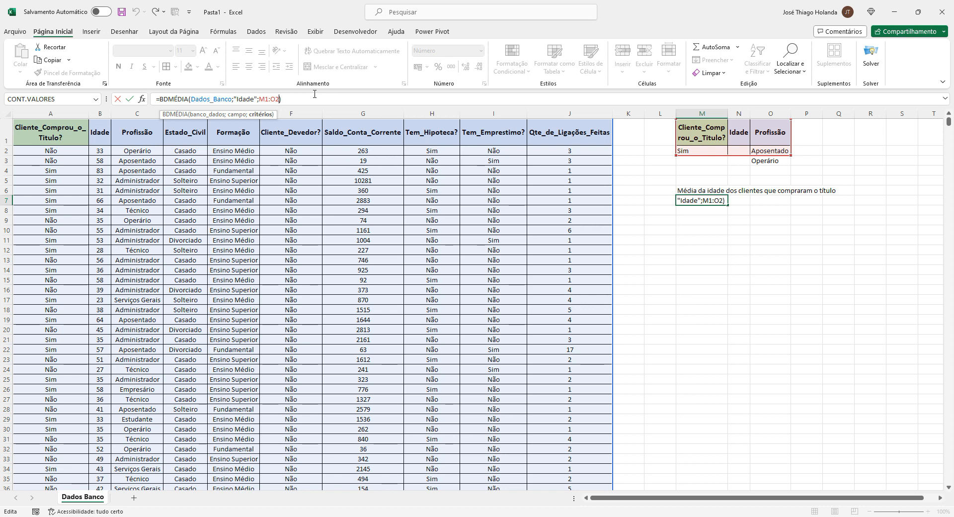
pyautogui.press('Return')
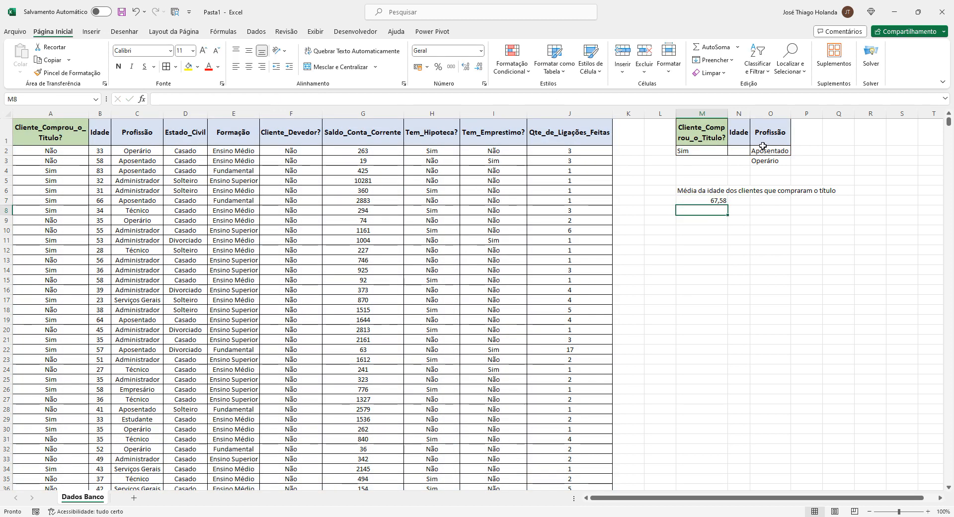
# Define the name Criterio_Dados_Titulo_Idade_Profissão for the criteria range M1:O3
pyautogui.click(721, 140)
pyautogui.moveTo(721, 140); pyautogui.dragTo(775, 160)
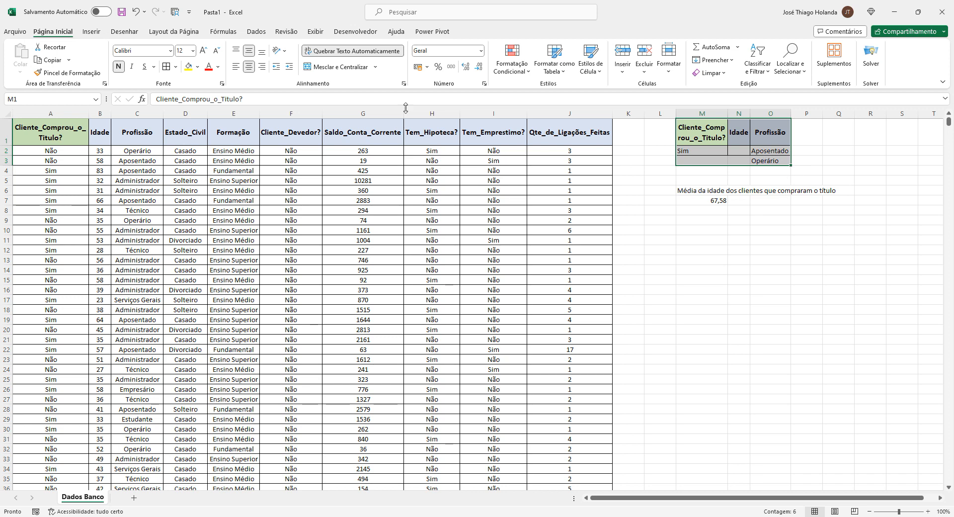
pyautogui.click(220, 33)
pyautogui.click(390, 47)
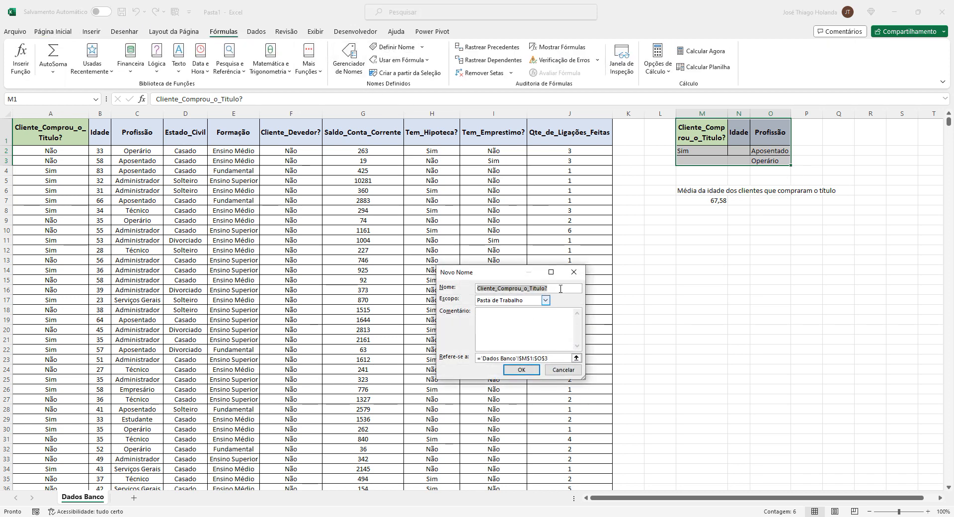
pyautogui.write('C')
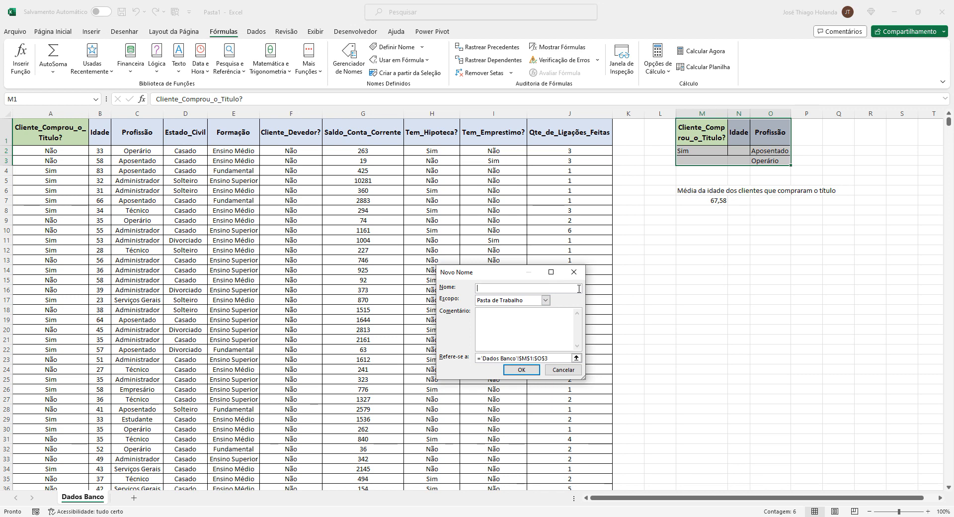
pyautogui.write('ritério_')
pyautogui.write('Titulo_Idade_P')
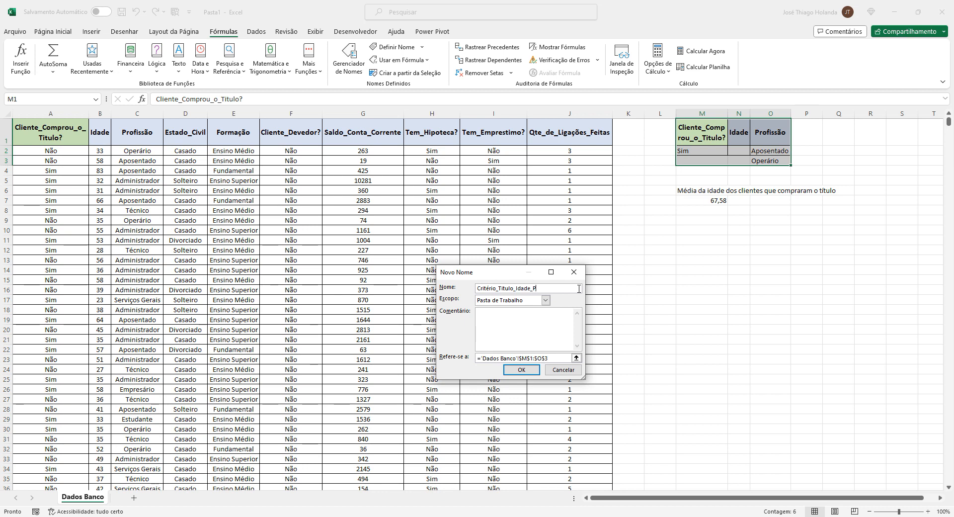
pyautogui.write('rofe')
pyautogui.write('ss')
pyautogui.write('ão')
pyautogui.press('Delete')
pyautogui.write('e')
pyautogui.write('Dados_')
pyautogui.press('Return')
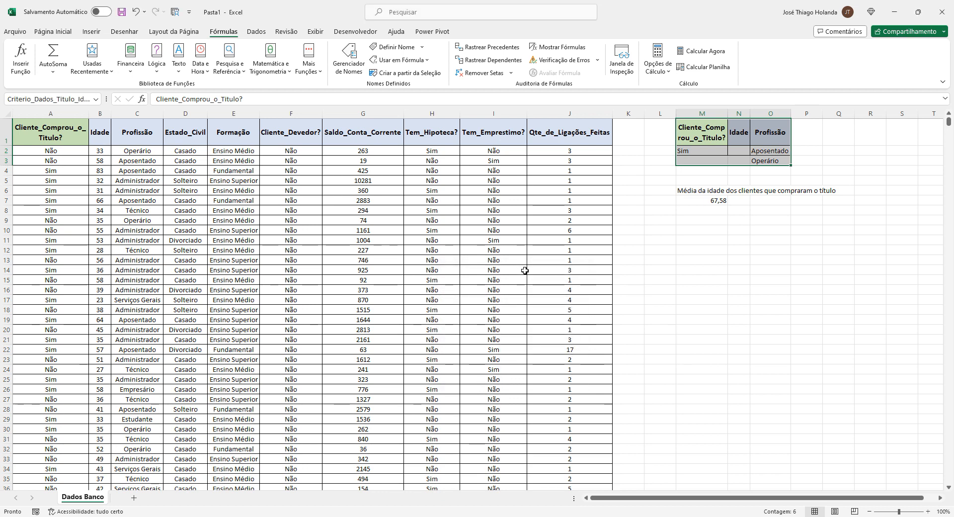
# Enter Sim as the Cliente_Comprou_o_Título? criterion in M3
pyautogui.click(700, 134)
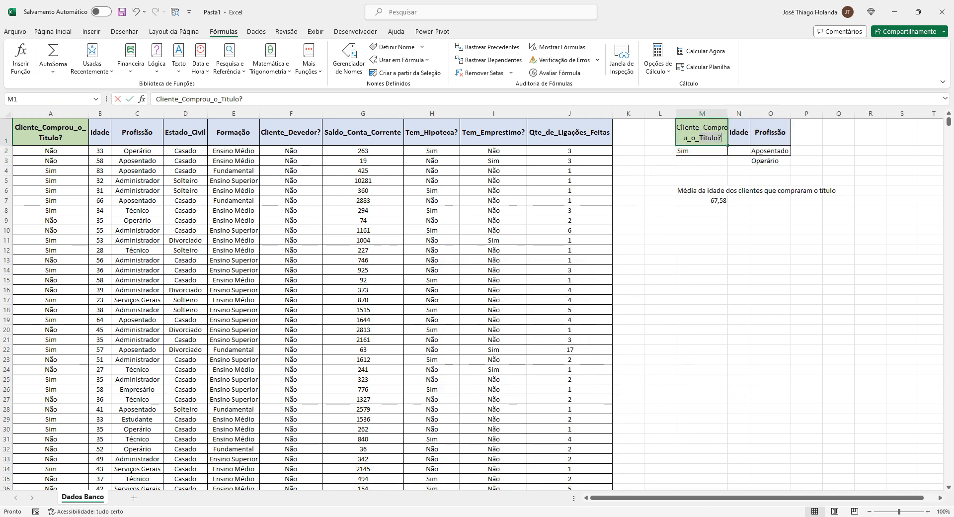
pyautogui.moveTo(700, 135); pyautogui.dragTo(773, 160)
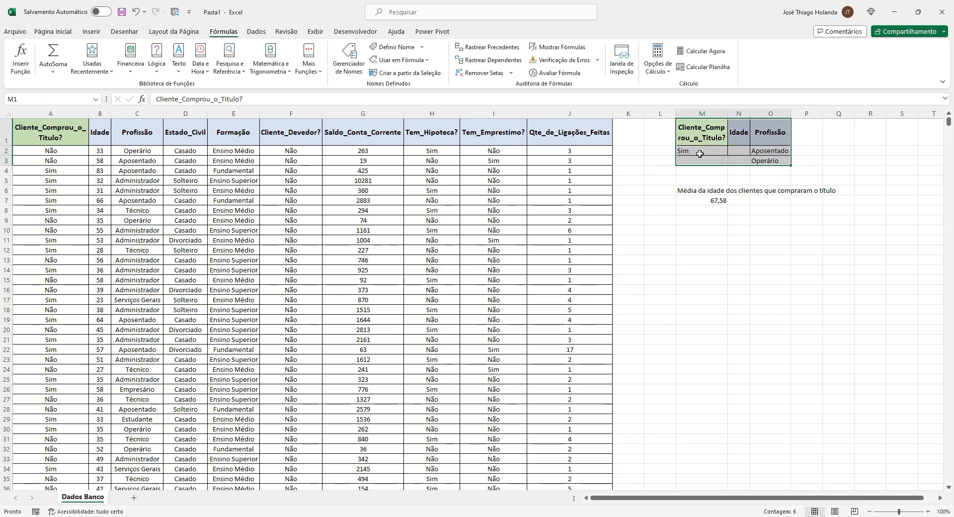
pyautogui.click(53, 32)
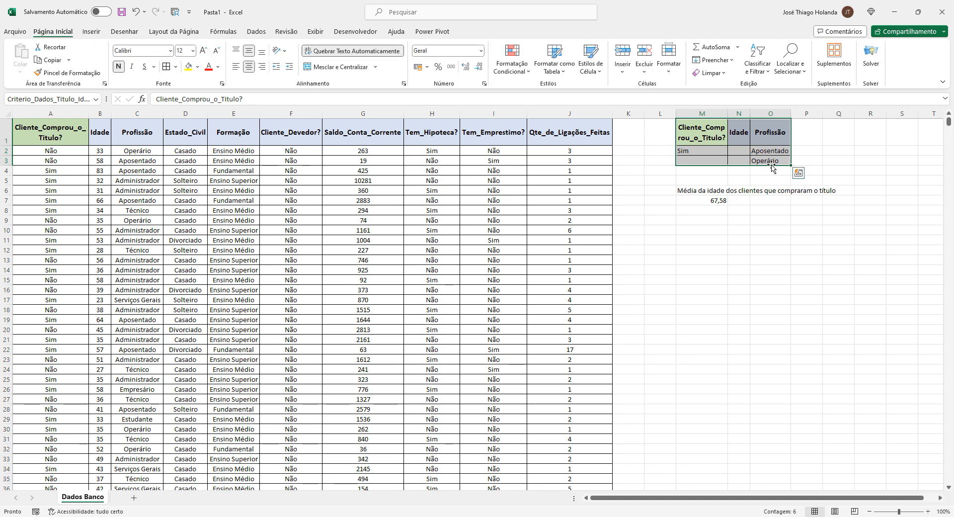
pyautogui.click(697, 161)
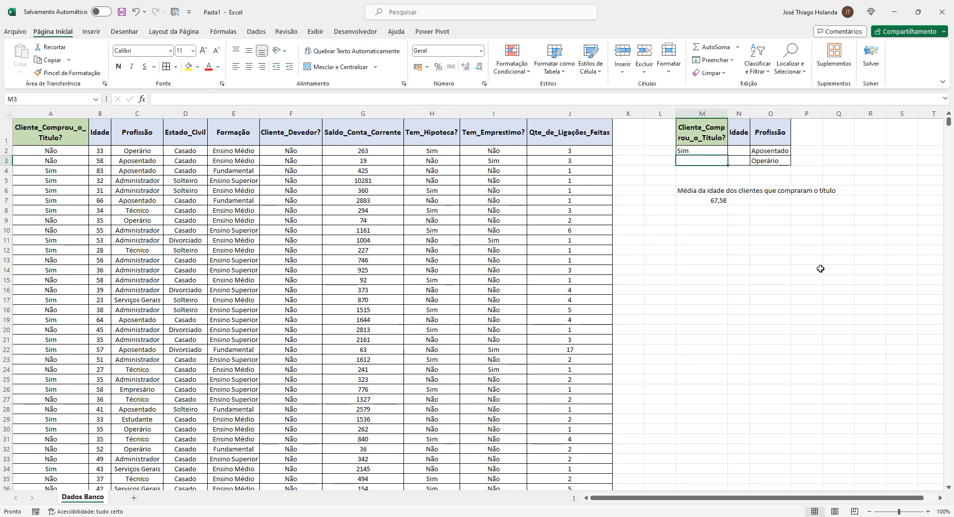
pyautogui.write('sim')
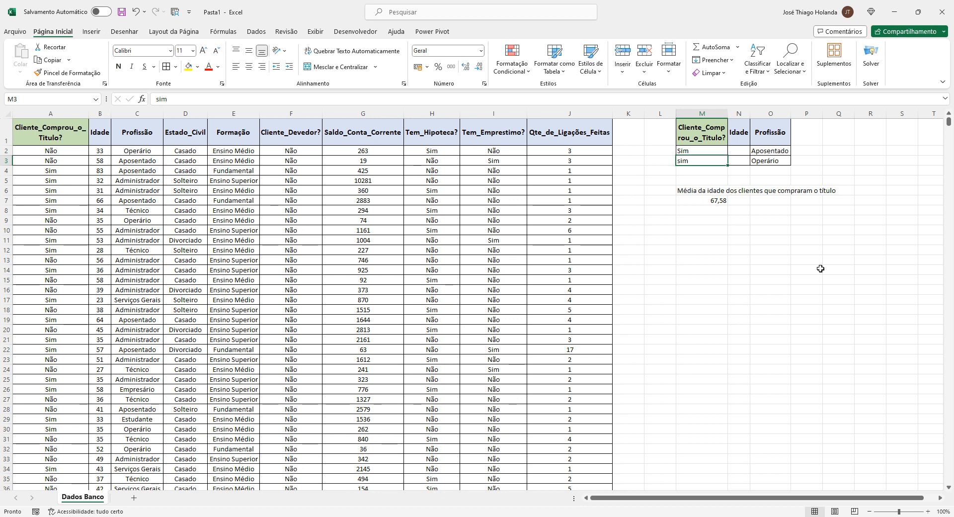
pyautogui.click(157, 100)
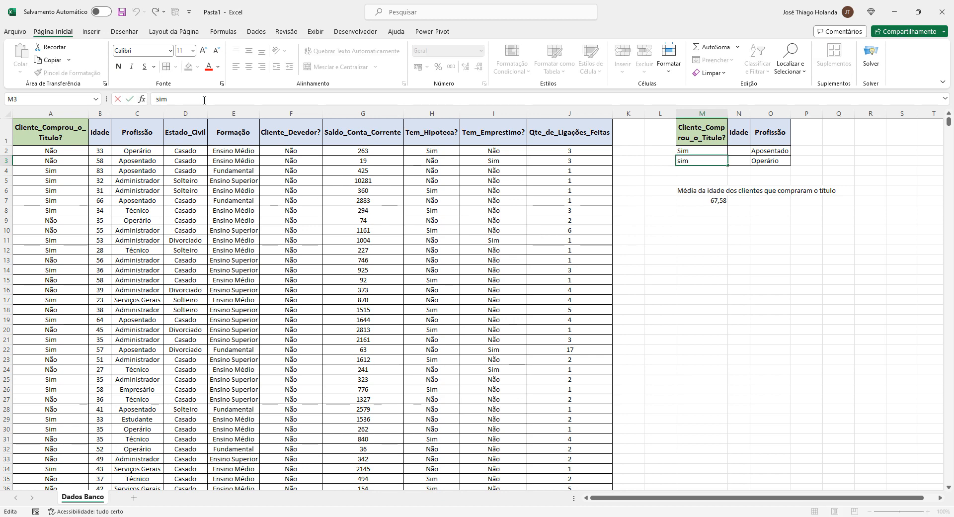
pyautogui.press('Delete')
pyautogui.write('S')
pyautogui.press('Return')
# Replace the criteria range in M7's BDMÉDIA formula with the name Criterio_Dados_Titulo_Idade_Profissão
pyautogui.press('Down')
pyautogui.press('Down')
pyautogui.press('Down')
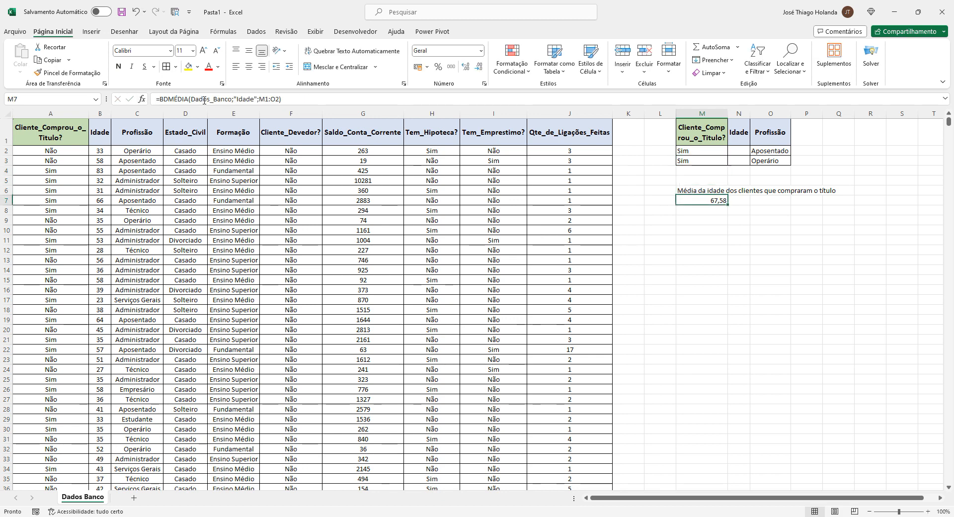
pyautogui.click(279, 101)
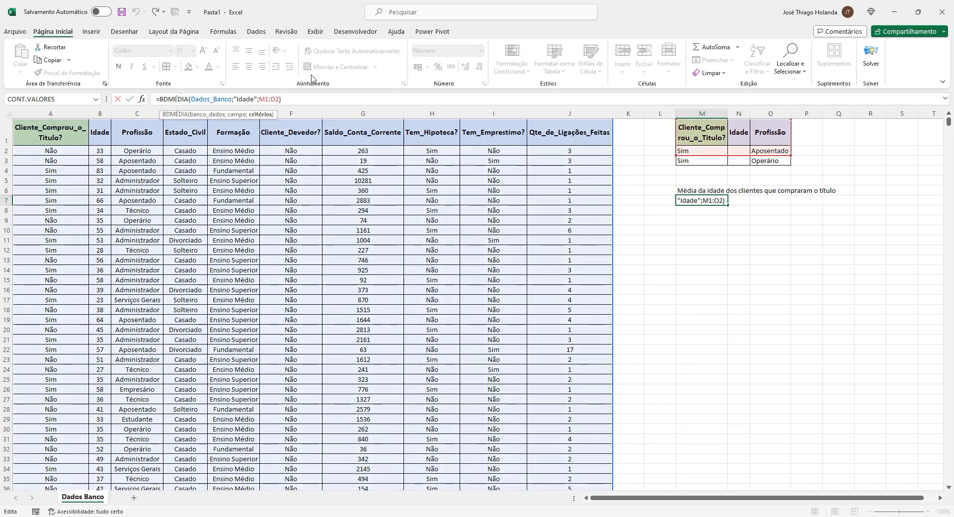
pyautogui.press('BackSpace')
pyautogui.press('BackSpace')
pyautogui.press('BackSpace')
pyautogui.press('BackSpace')
pyautogui.press('BackSpace')
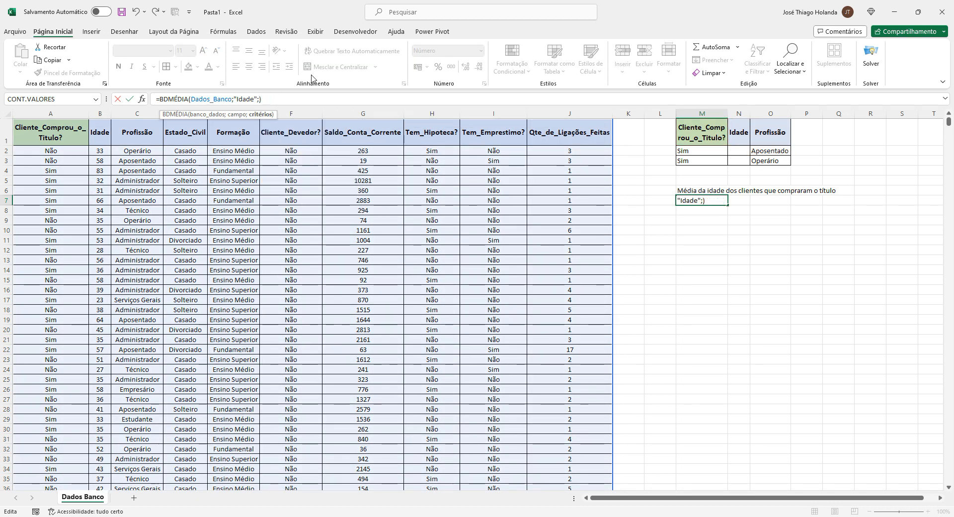
pyautogui.write('cri')
pyautogui.press('Return')
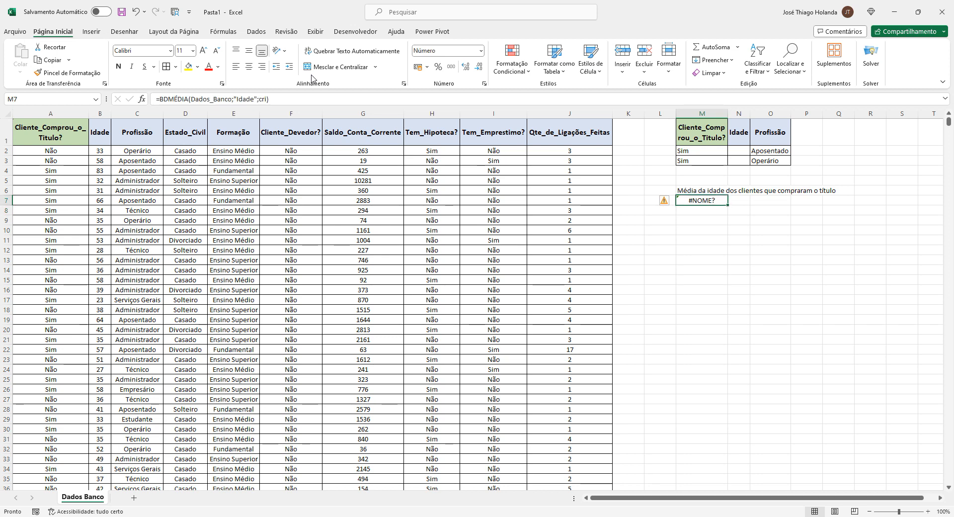
pyautogui.click(272, 95)
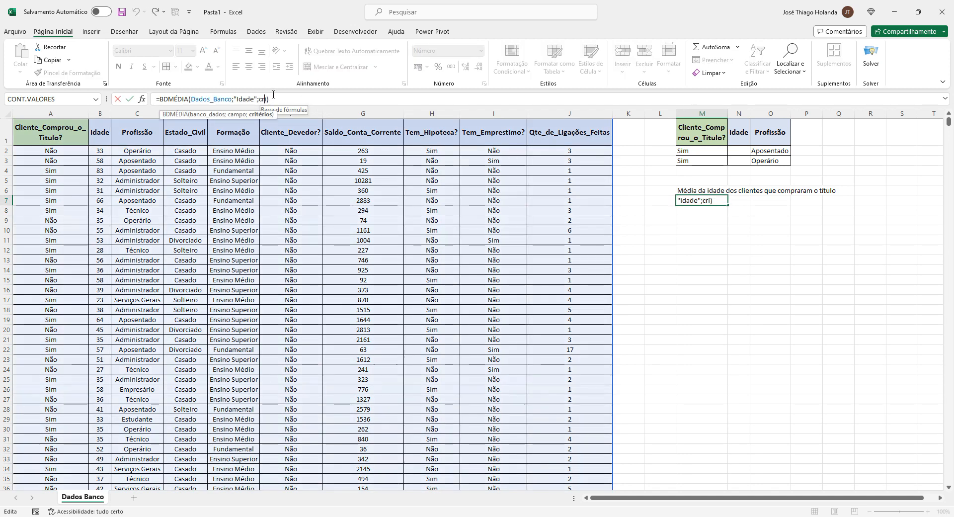
pyautogui.press('Tab')
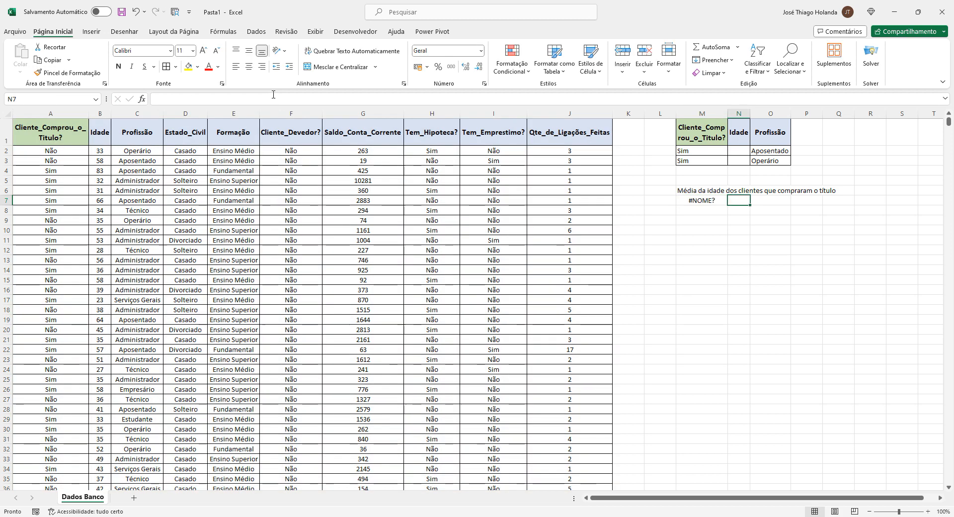
pyautogui.press('Left')
pyautogui.click(275, 95)
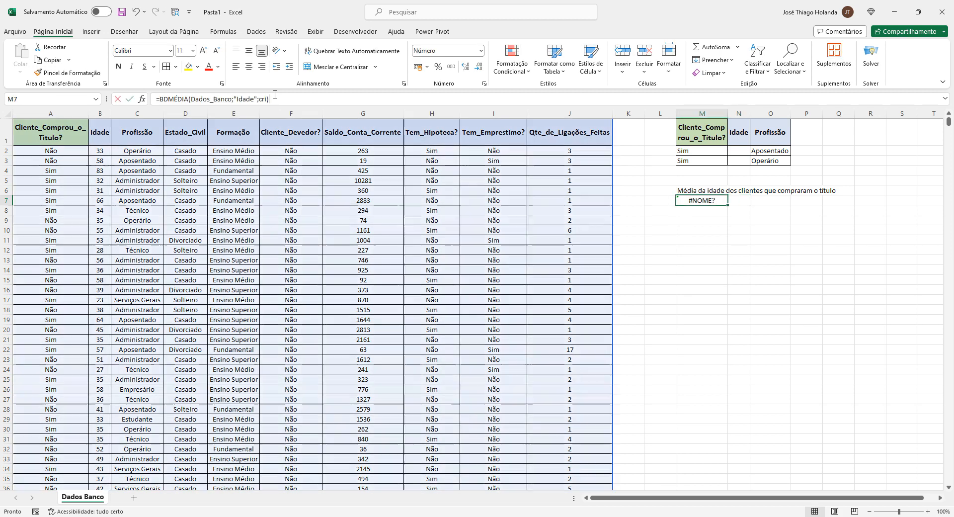
pyautogui.write('te')
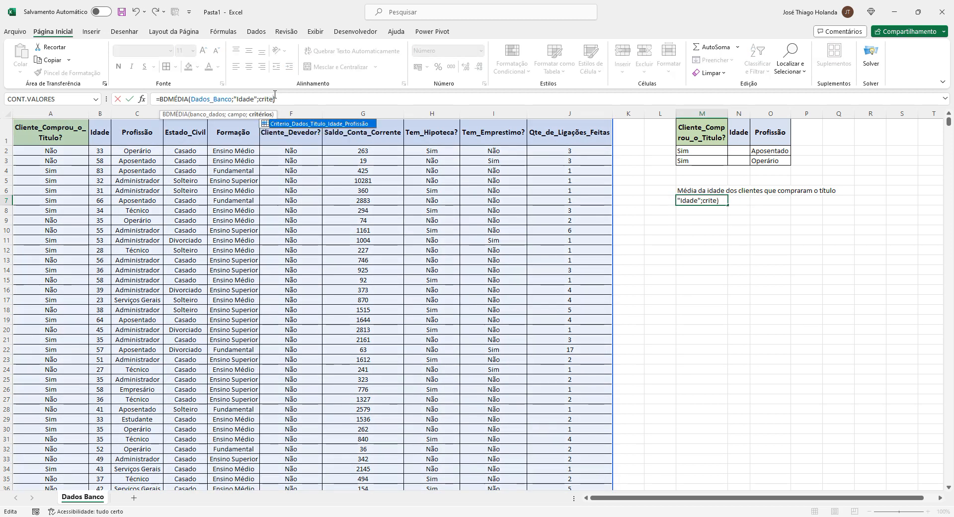
pyautogui.click(285, 125)
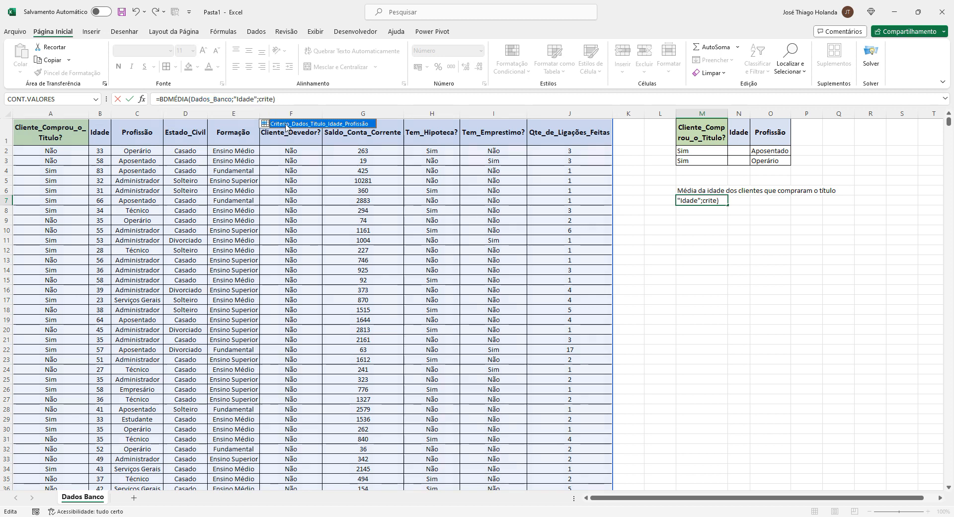
pyautogui.click(286, 124)
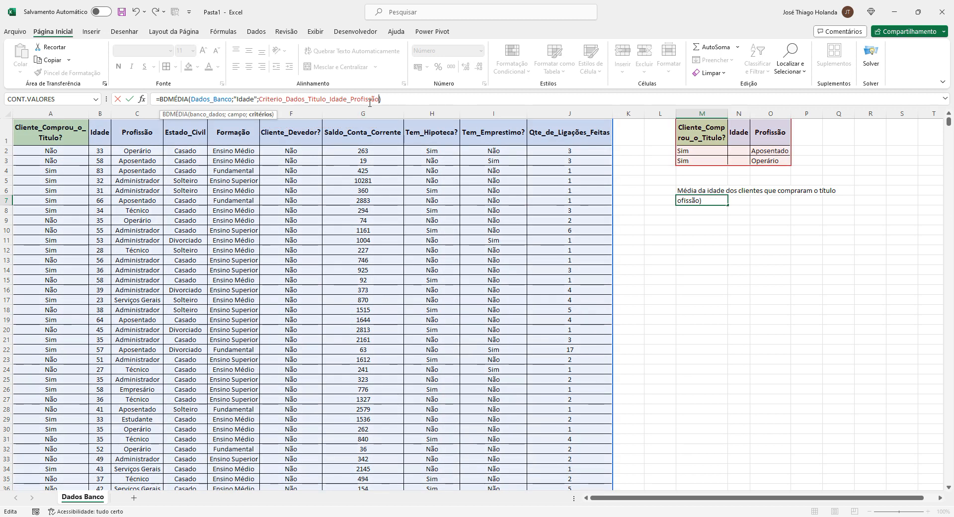
pyautogui.write(')')
pyautogui.press('Tab')
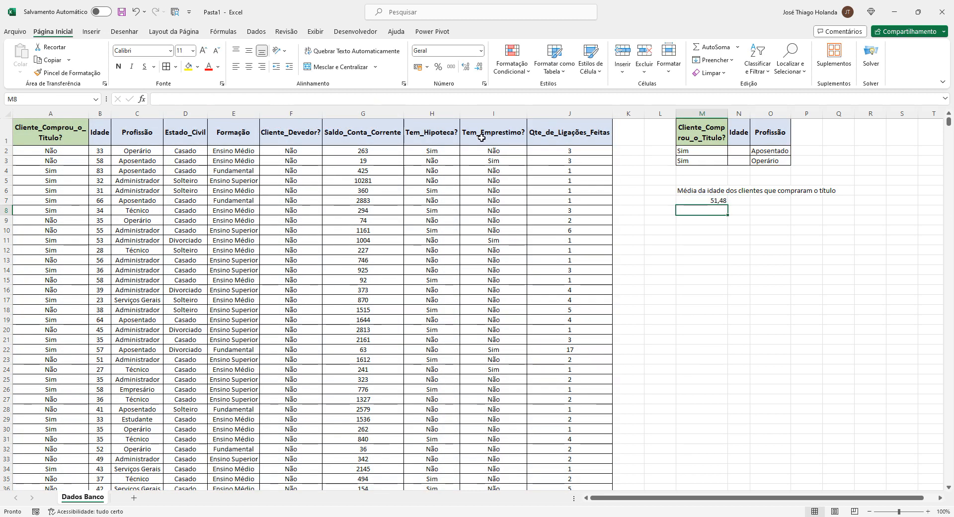
# Review the average in M7 and the criteria cells M2, M3 and O2
pyautogui.click(718, 196)
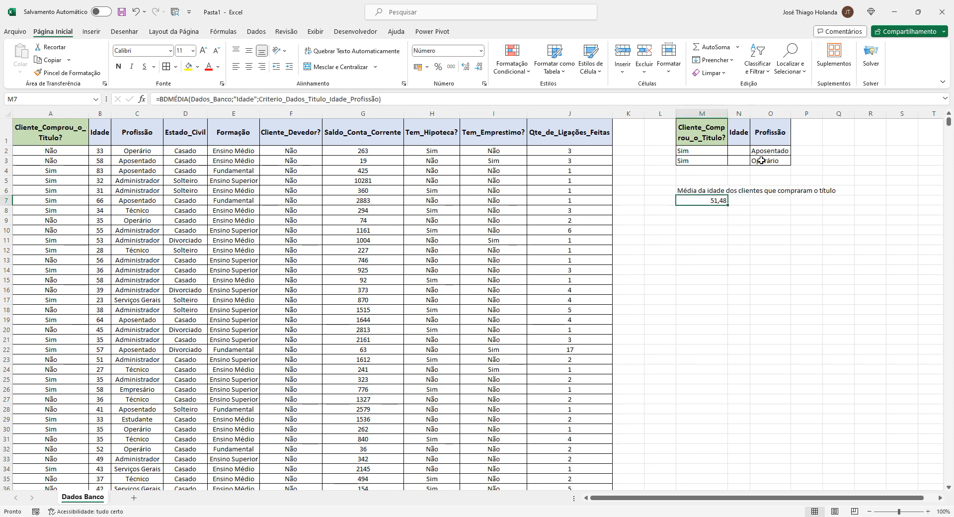
pyautogui.click(704, 152)
pyautogui.click(703, 159)
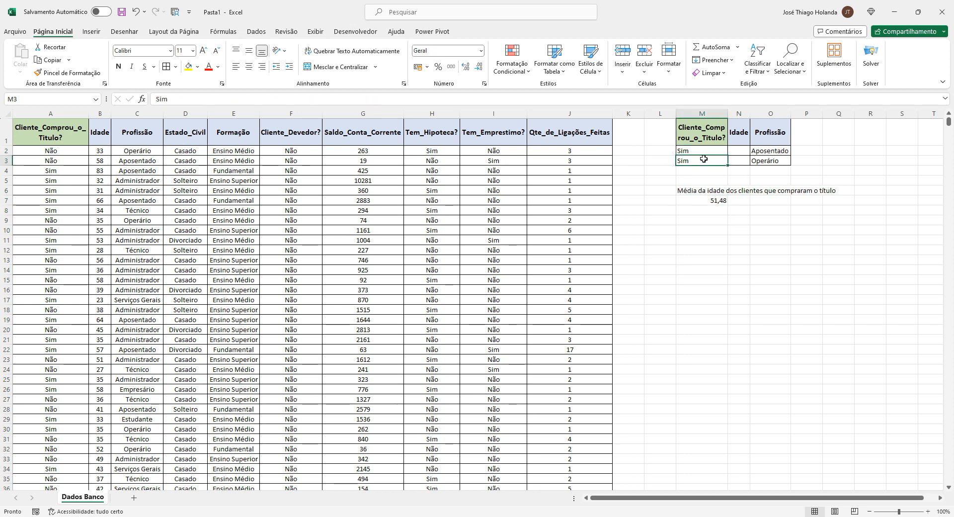
pyautogui.click(780, 149)
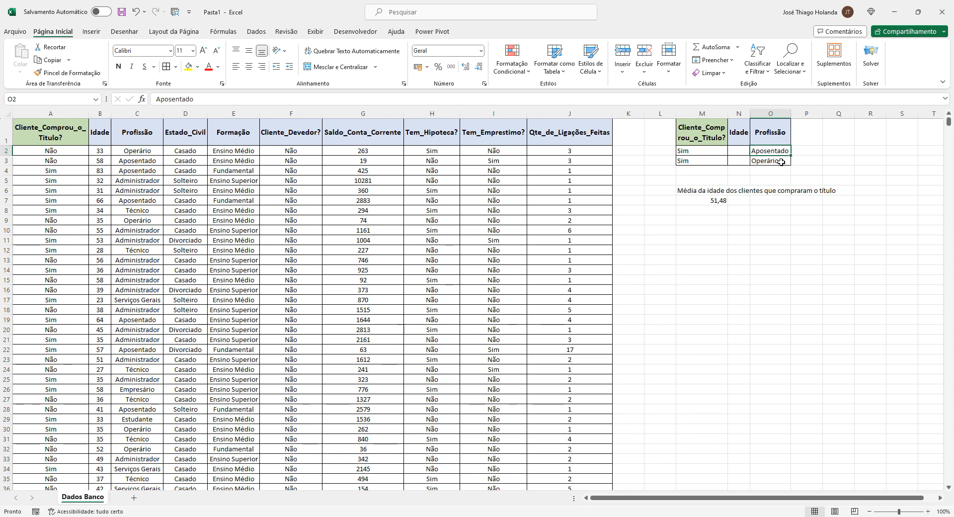
# Set the Cliente_Comprou_o_Título? criterion in M3 to Não
pyautogui.click(781, 162)
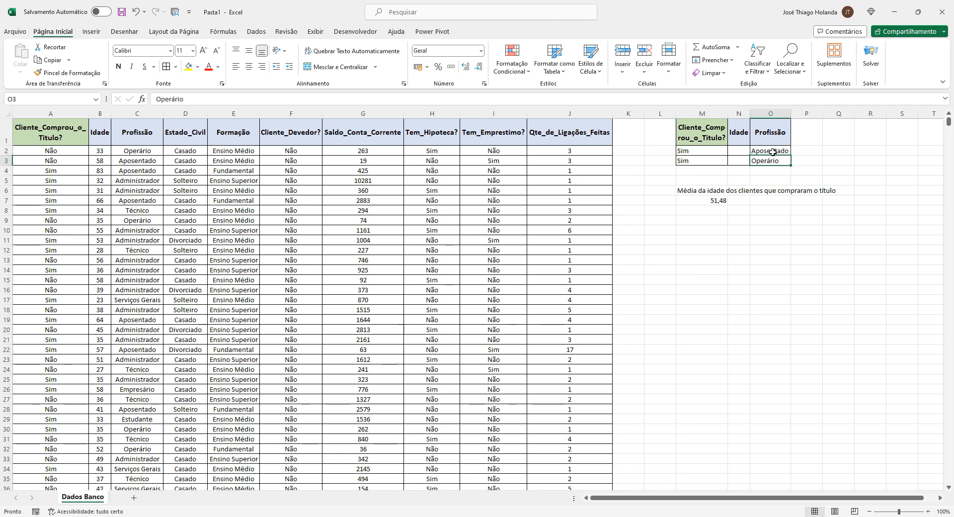
pyautogui.click(695, 151)
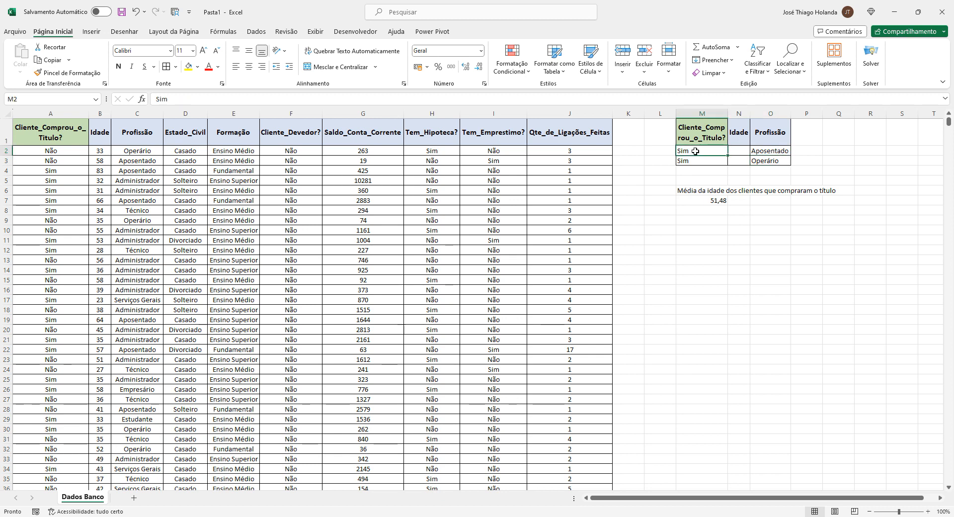
pyautogui.click(774, 150)
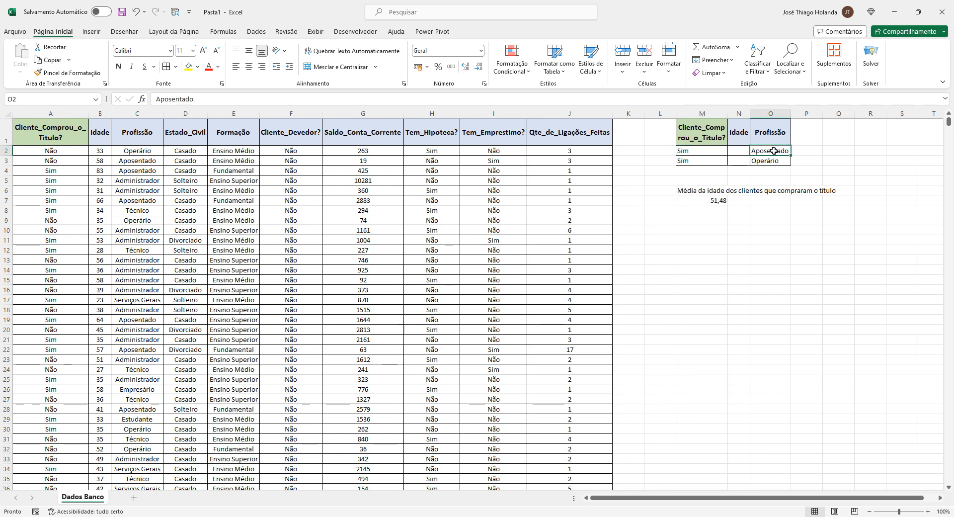
pyautogui.click(701, 162)
pyautogui.click(769, 161)
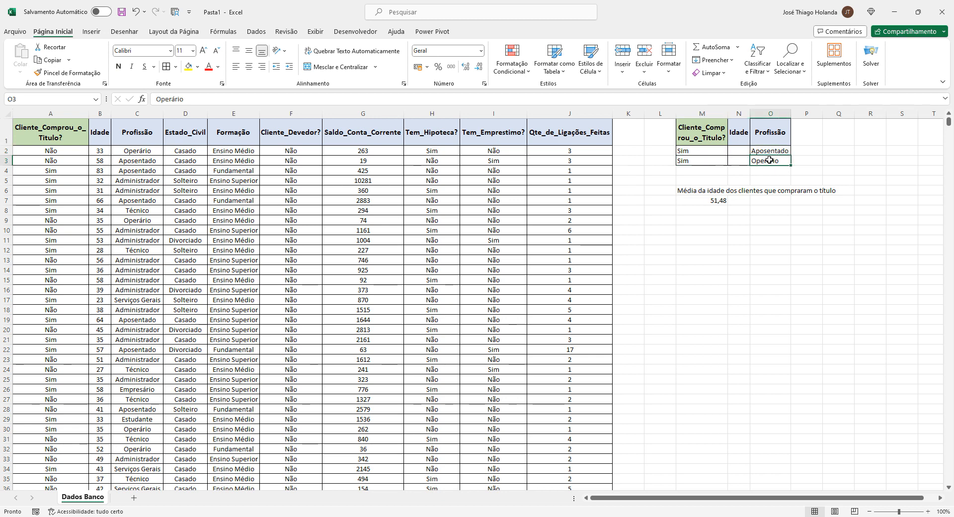
pyautogui.click(685, 160)
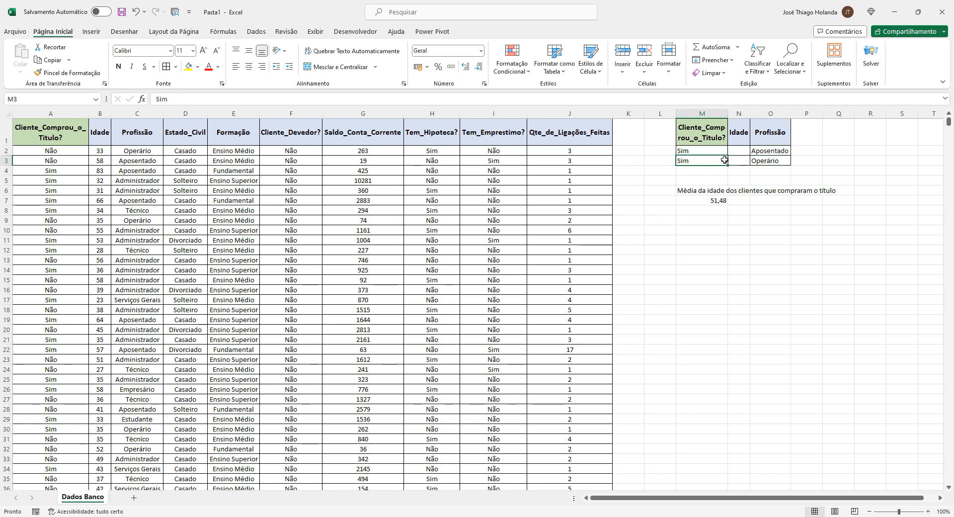
pyautogui.write('N')
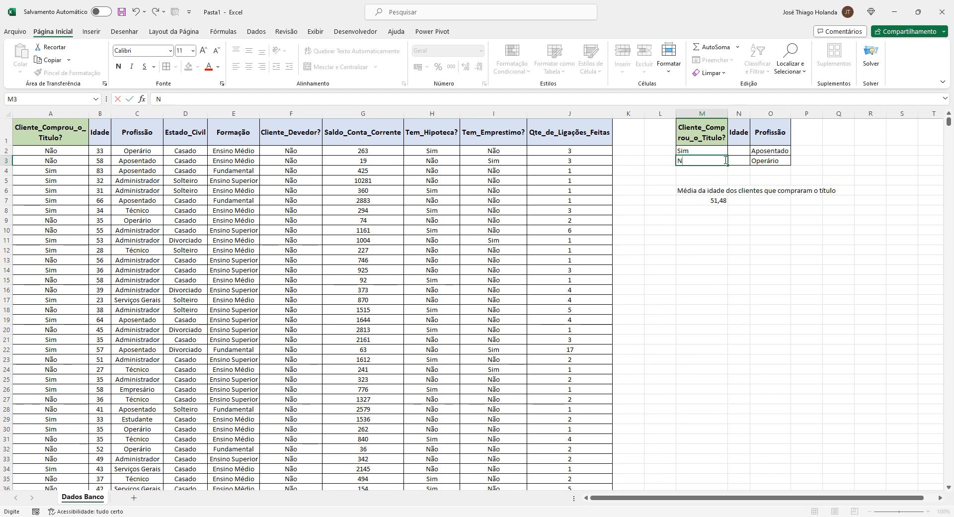
pyautogui.write('ão')
pyautogui.press('Return')
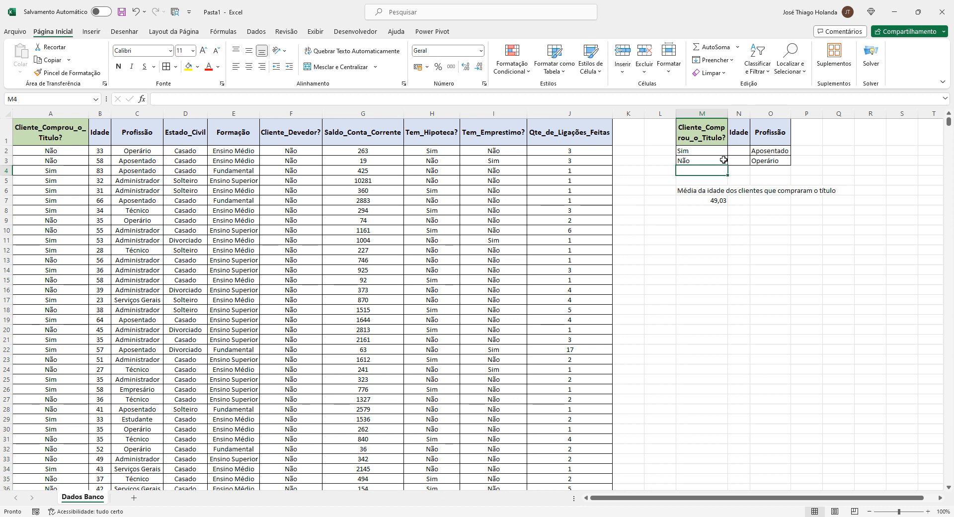
pyautogui.click(713, 161)
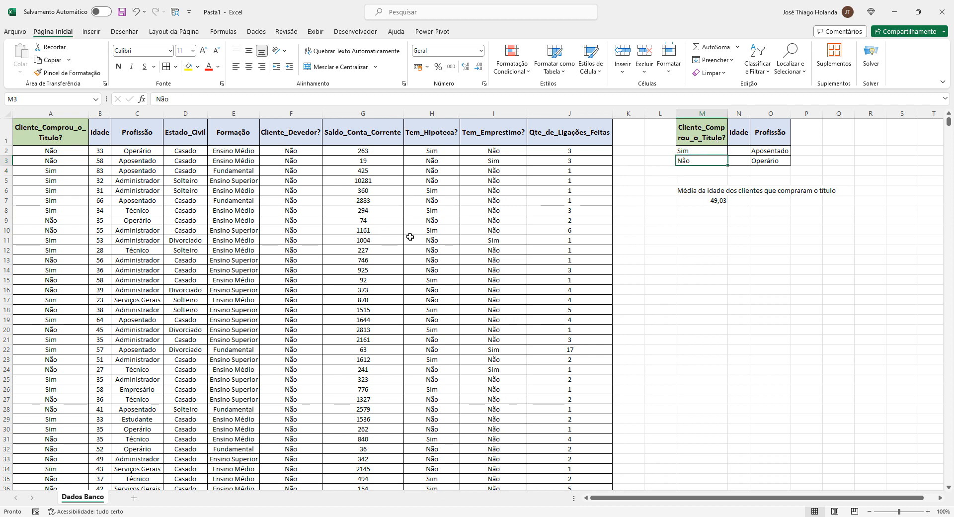
# Filter the table's Cliente_Comprou_o_Título? column to show only Sim, then remove the filter again
pyautogui.click(84, 132)
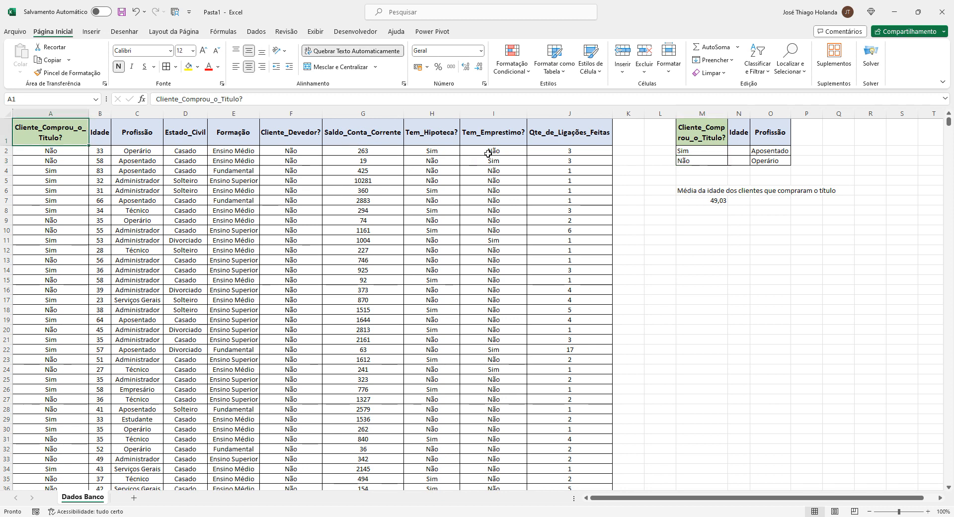
pyautogui.click(260, 32)
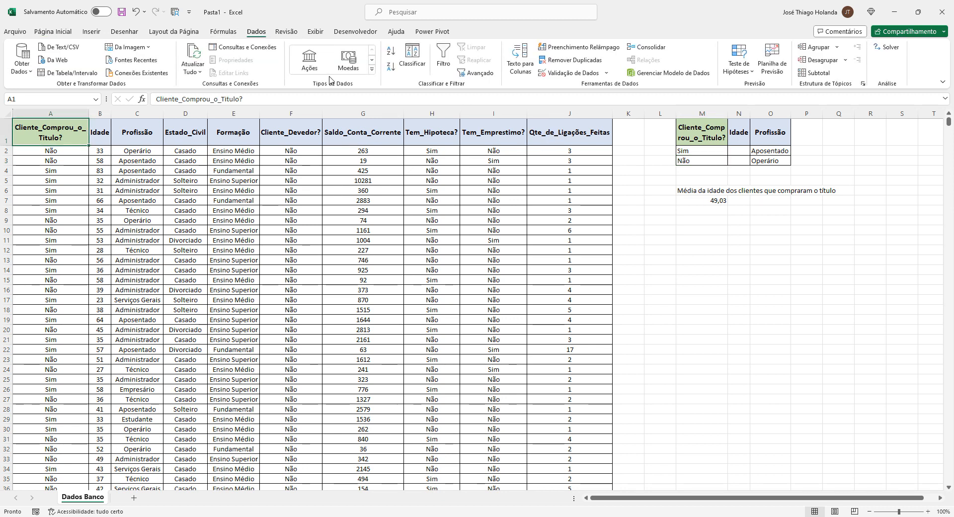
pyautogui.click(443, 57)
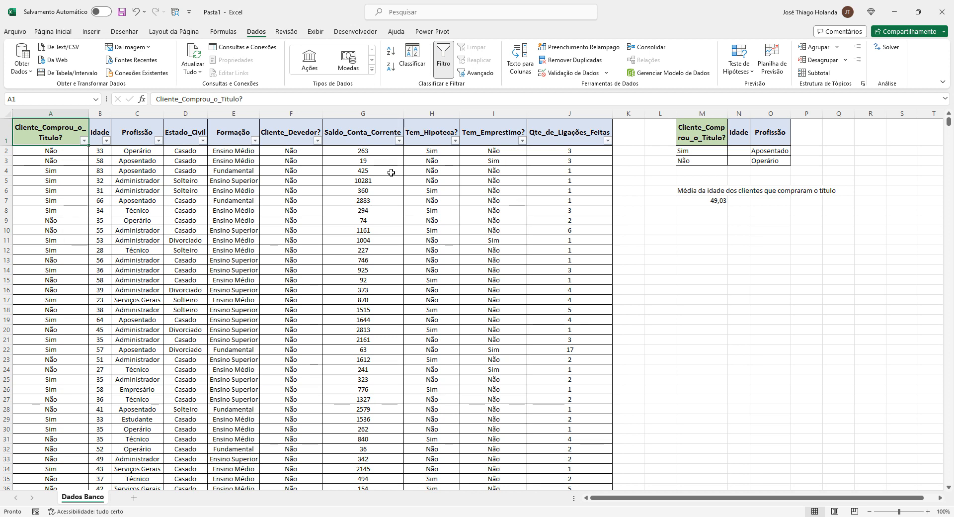
pyautogui.click(84, 140)
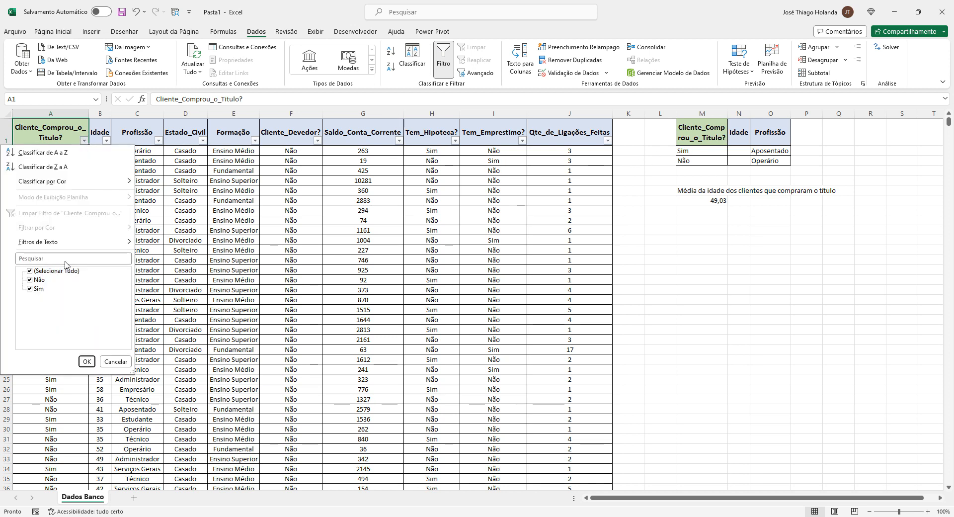
pyautogui.click(30, 271)
pyautogui.click(30, 289)
pyautogui.click(87, 362)
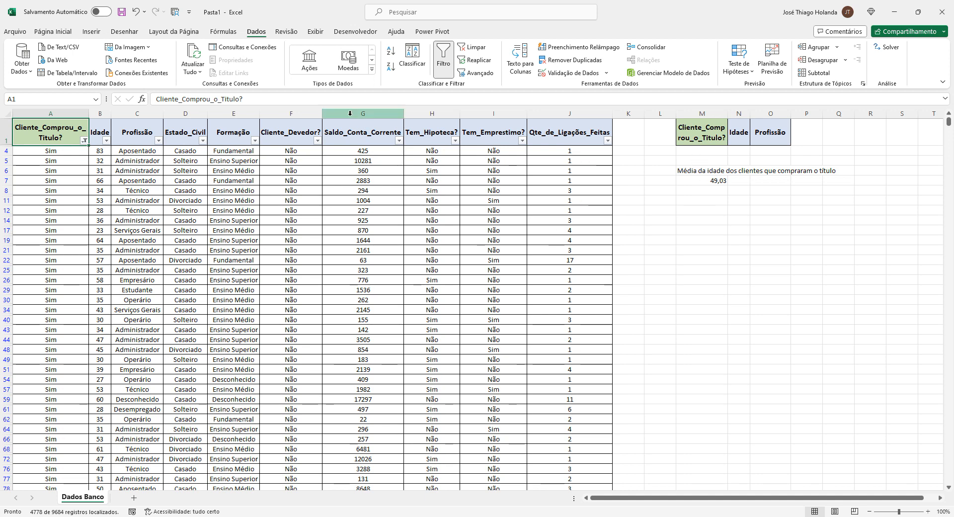
pyautogui.click(443, 59)
# Copy the criteria block M1:O3 and paste it one row lower starting at M2, then shrink row 2's height
pyautogui.moveTo(708, 131); pyautogui.dragTo(785, 165)
pyautogui.hotkey('ctrl', 'c')
pyautogui.click(715, 244)
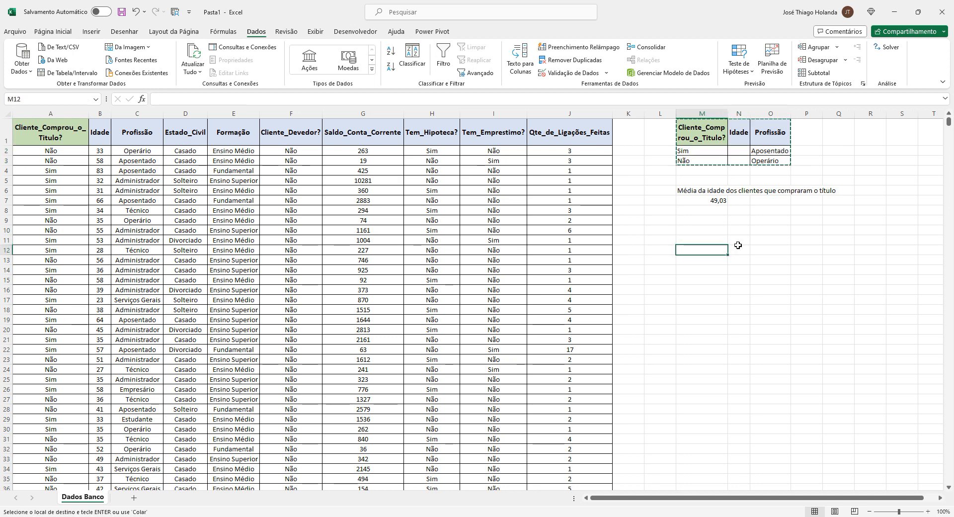
pyautogui.click(696, 150)
pyautogui.hotkey('ctrl', 'v')
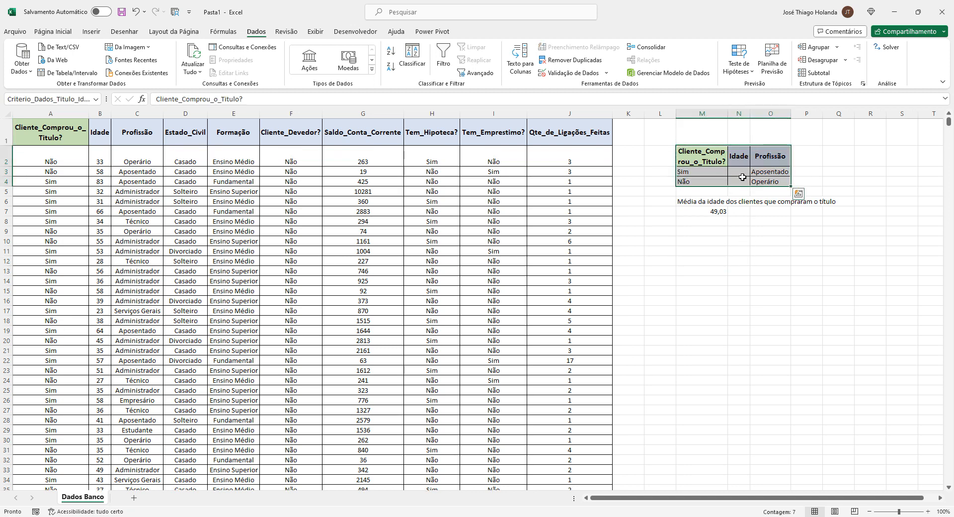
pyautogui.click(769, 240)
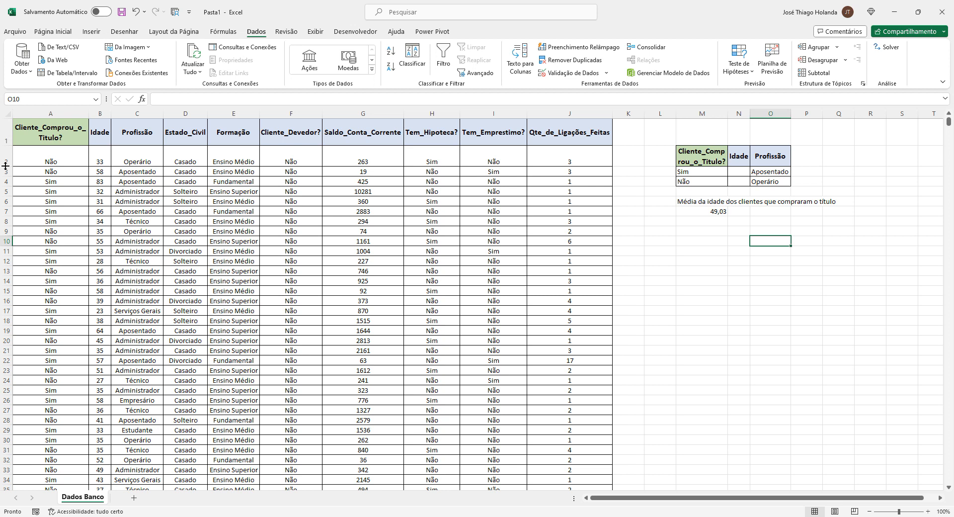
pyautogui.moveTo(5, 166); pyautogui.dragTo(9, 155)
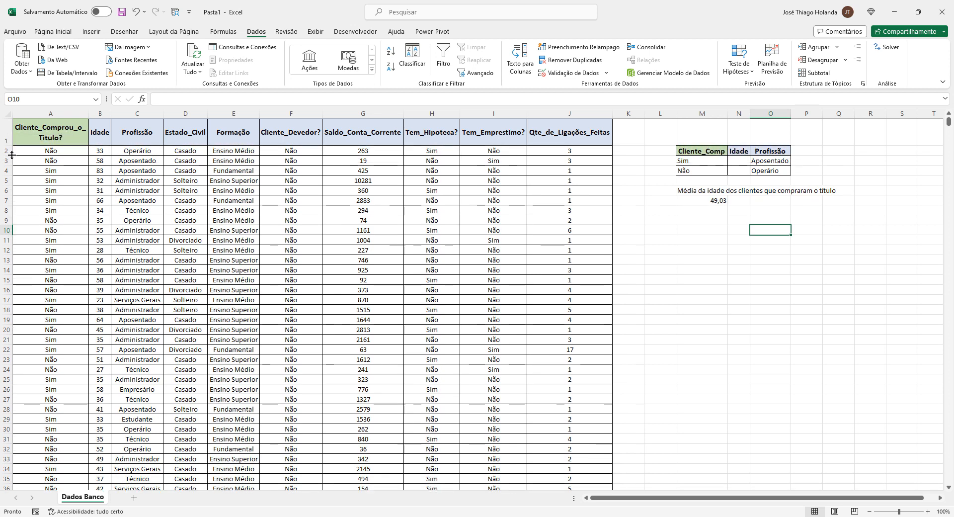
# Inspect M7's formula and the range referenced by the name Criterio_Dados_Titulo_Idade_Profissão in the Name Manager
pyautogui.click(721, 201)
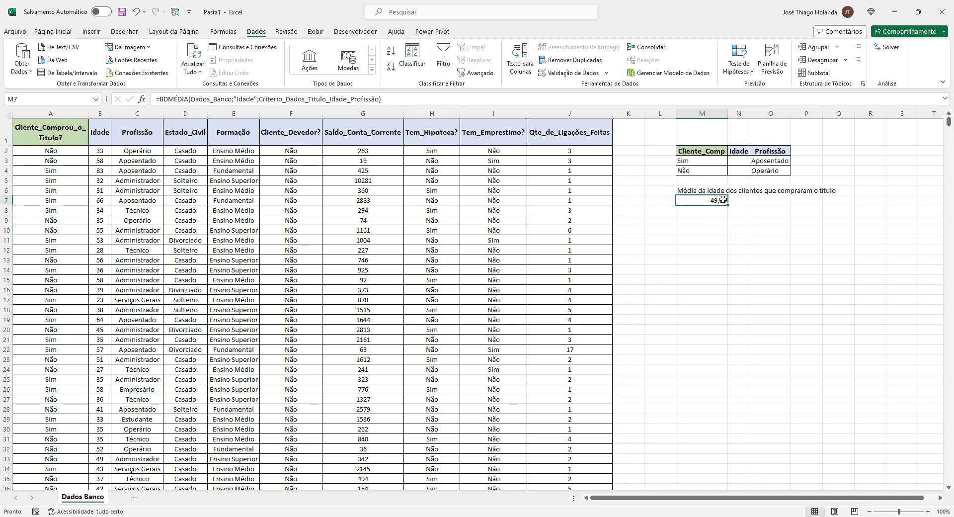
pyautogui.click(735, 162)
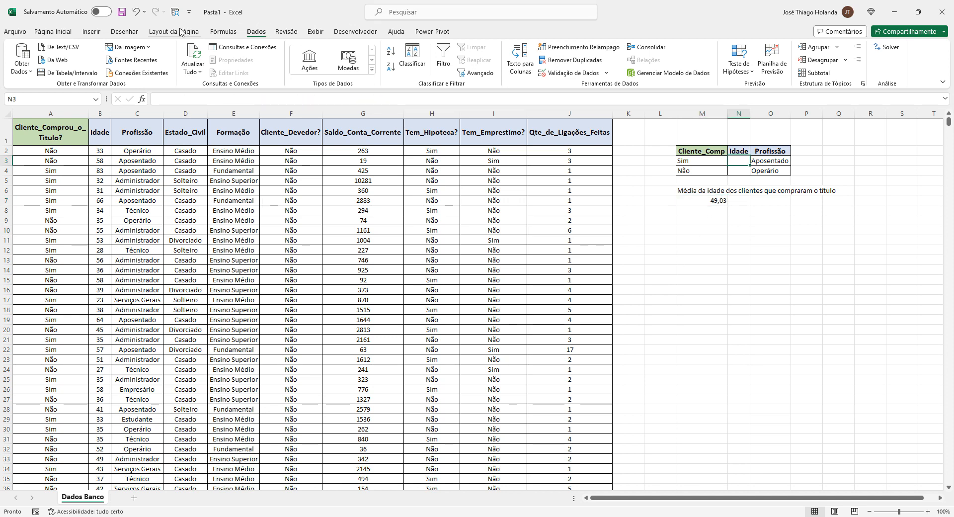
pyautogui.click(224, 31)
pyautogui.click(349, 58)
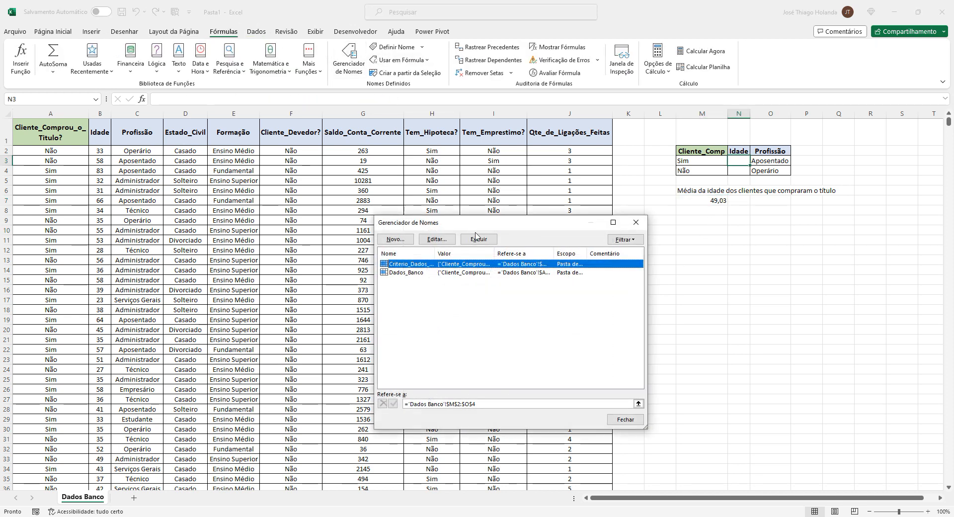
pyautogui.click(437, 239)
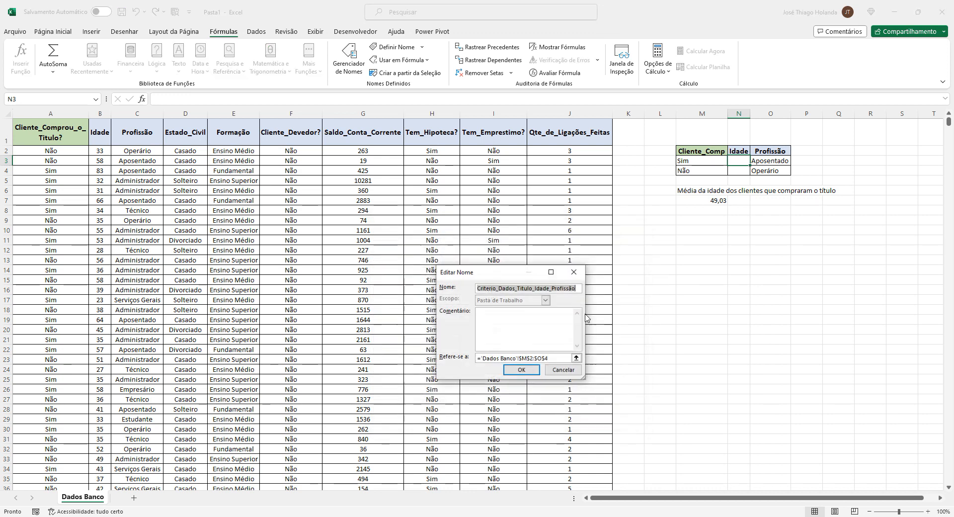
pyautogui.click(521, 369)
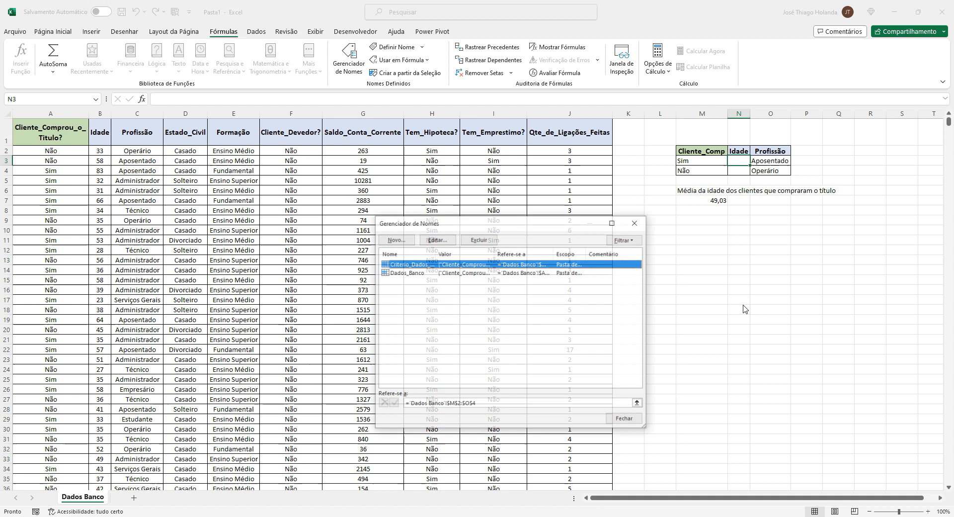
pyautogui.click(624, 418)
# Filter the table's Cliente_Comprou_o_Título? column to show only Sim
pyautogui.click(690, 155)
pyautogui.click(768, 172)
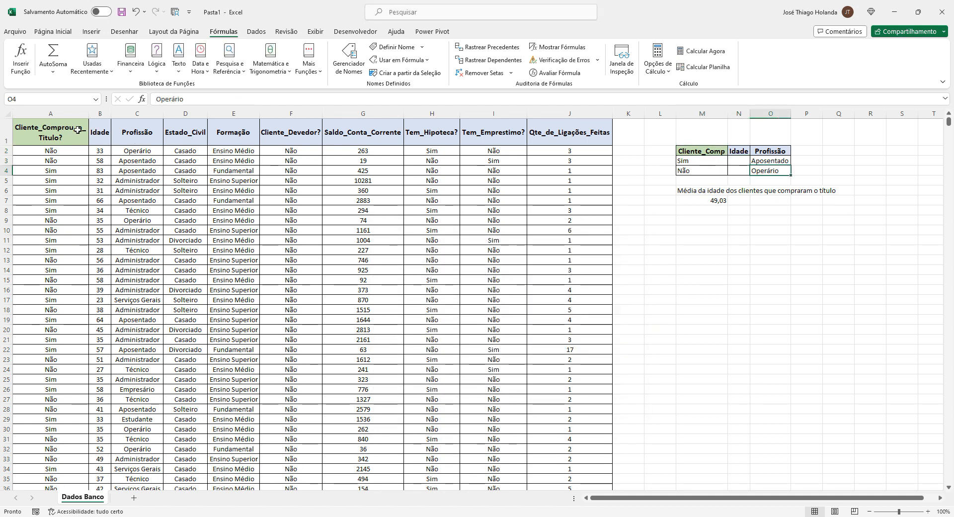
pyautogui.click(43, 126)
pyautogui.click(53, 31)
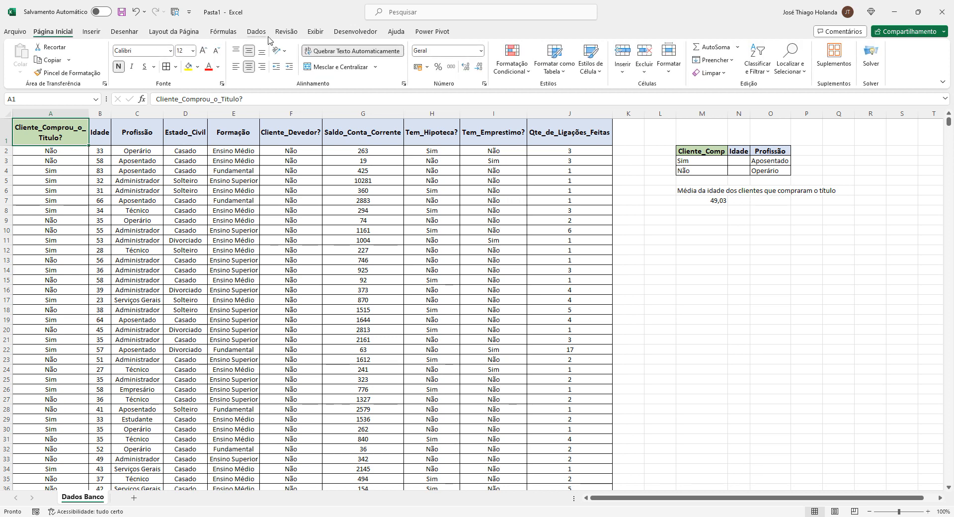
pyautogui.click(256, 31)
pyautogui.click(443, 58)
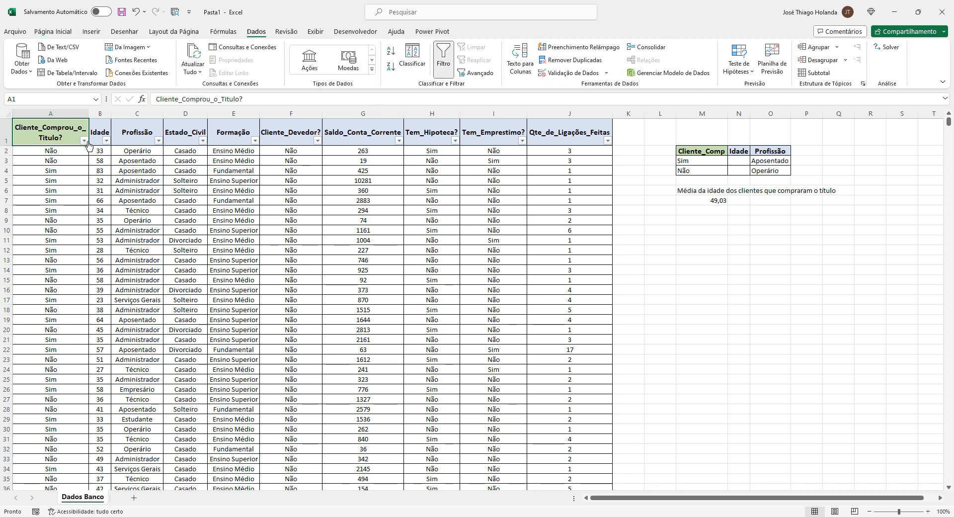
pyautogui.click(84, 140)
pyautogui.click(29, 270)
pyautogui.click(30, 288)
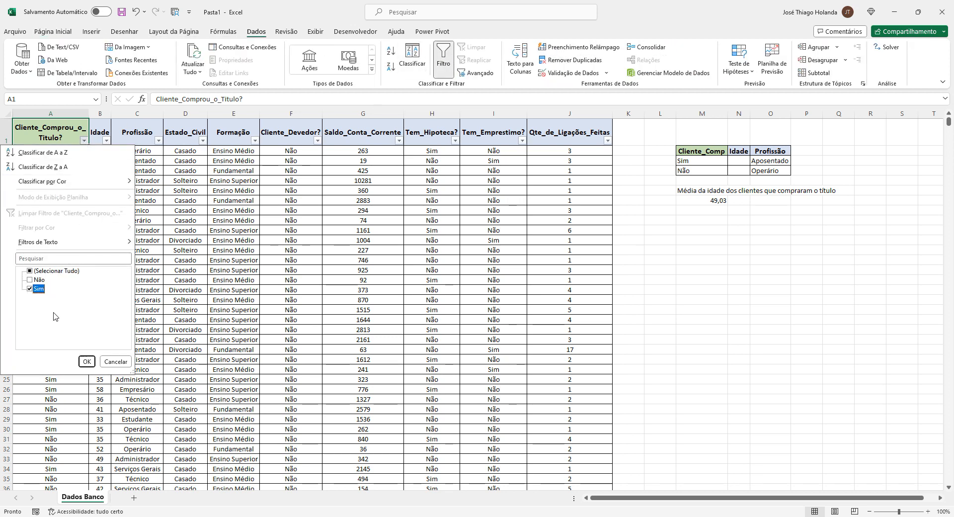
pyautogui.click(87, 361)
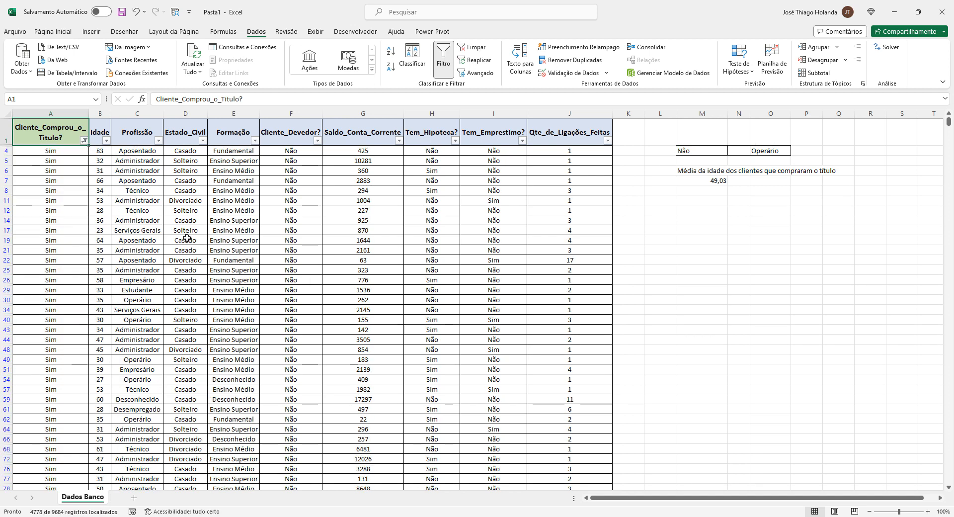
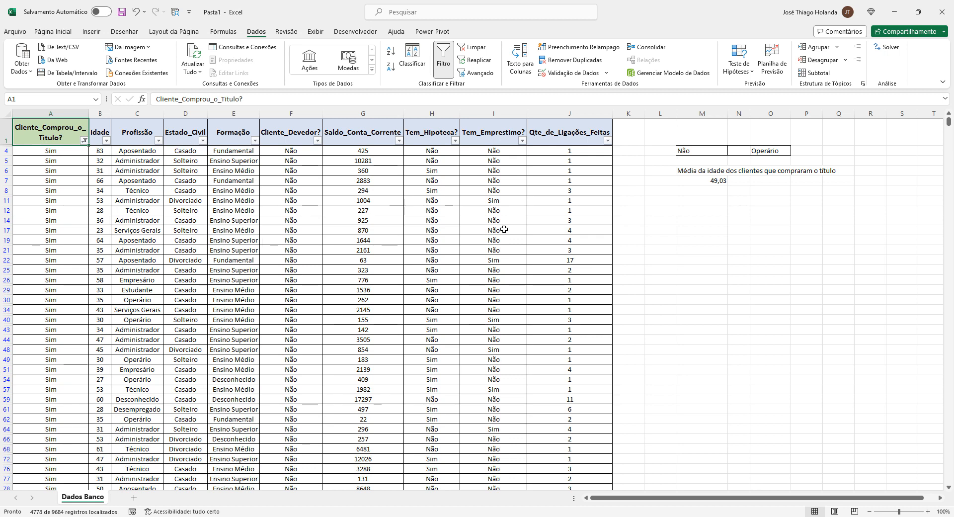
# Filter the table's Profissão column to show only Aposentado
pyautogui.click(158, 140)
pyautogui.click(60, 270)
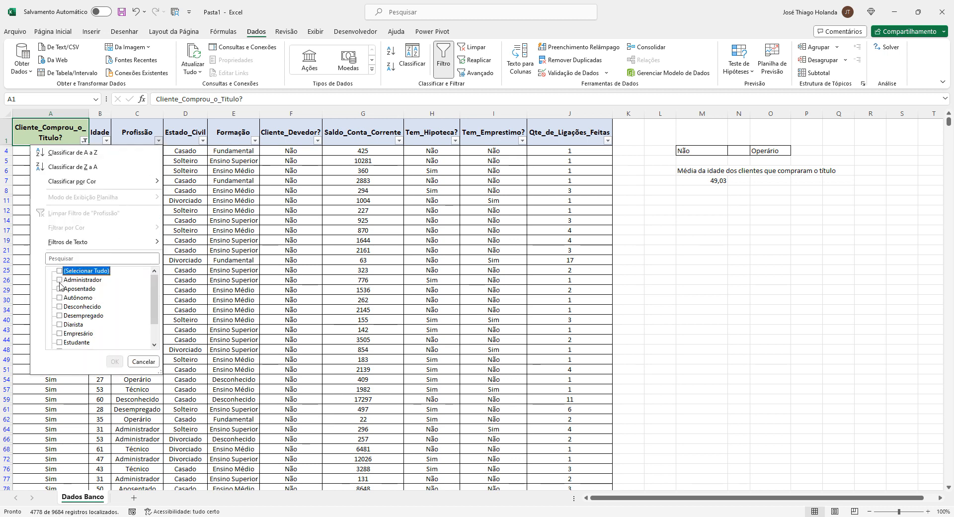
pyautogui.click(59, 288)
pyautogui.click(115, 361)
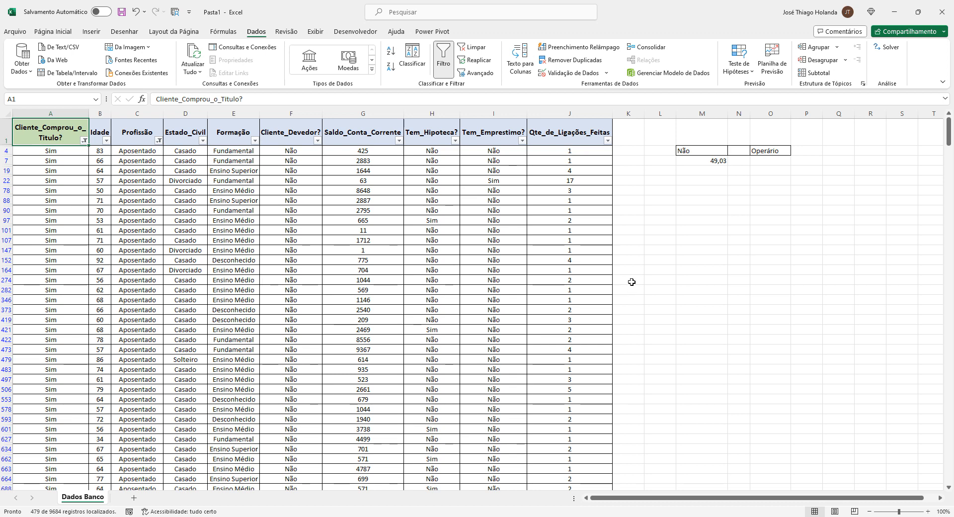
# Select the filtered Idade values from first to last row to check their average in the status bar
pyautogui.scroll(-11, 730, 301)
pyautogui.scroll(11, 737, 300)
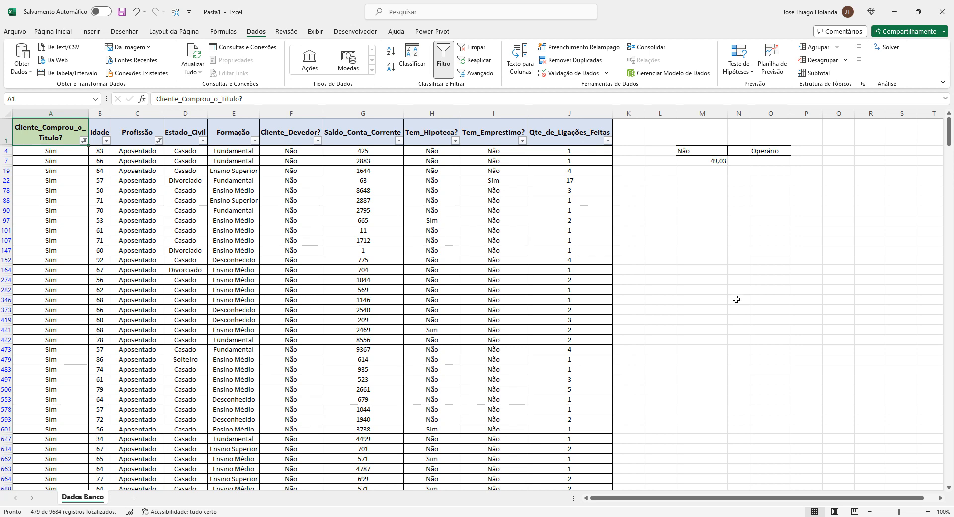
pyautogui.click(98, 150)
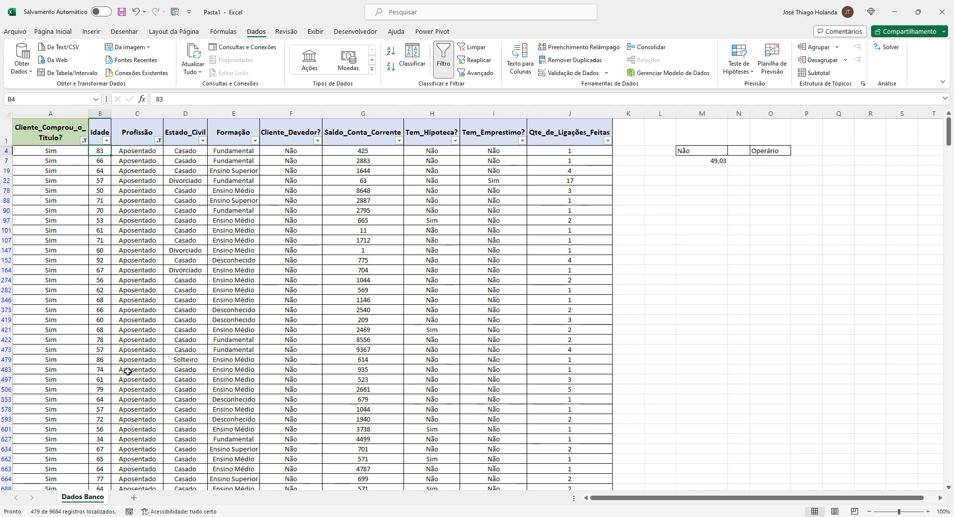
pyautogui.scroll(-20, 200, 411)
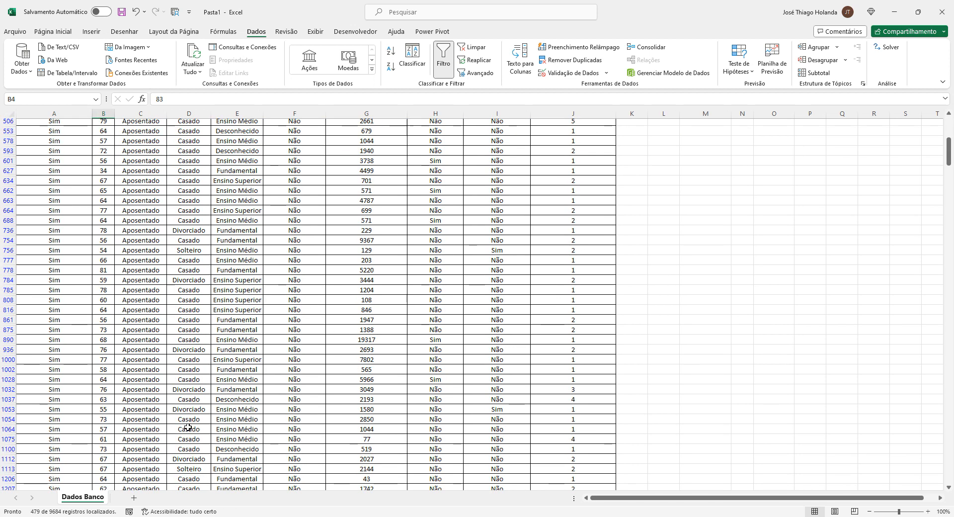
pyautogui.scroll(-20, 199, 410)
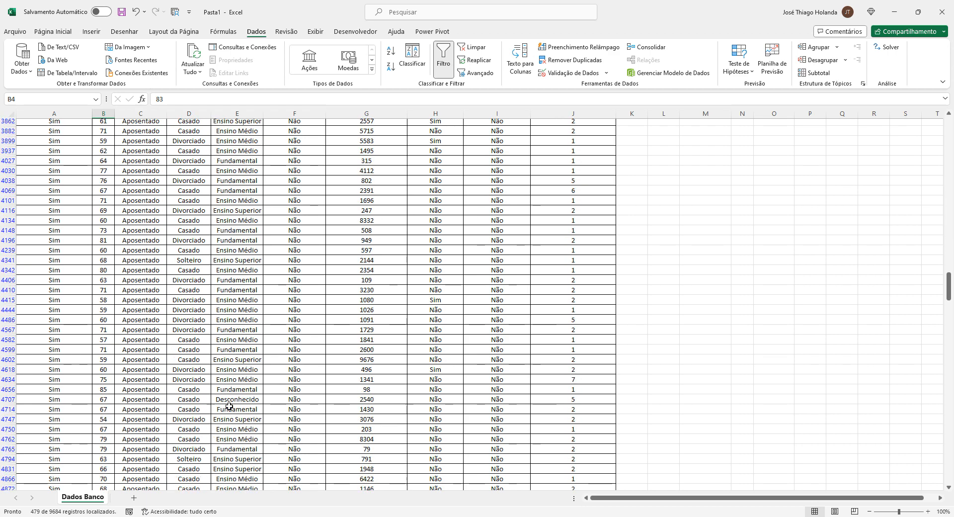
pyautogui.scroll(-20, 155, 439)
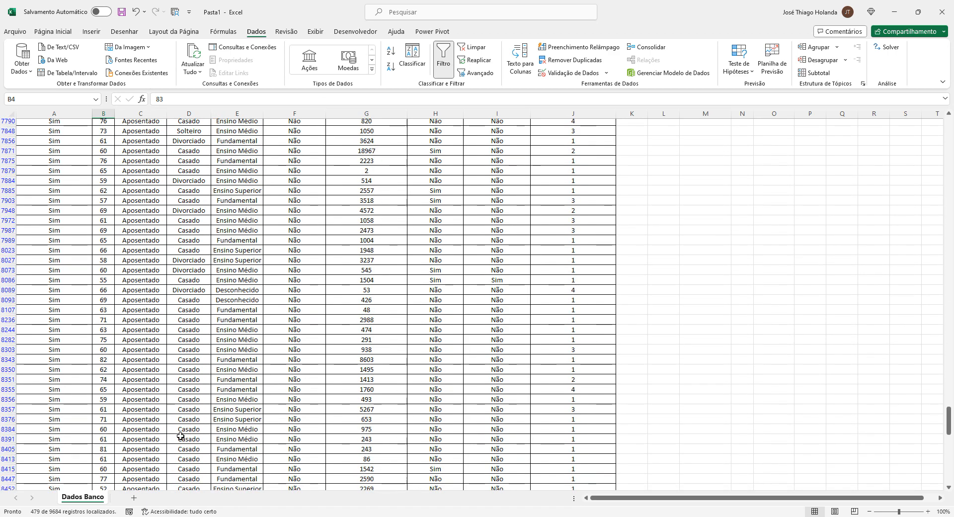
pyautogui.keyDown('shift'); pyautogui.click(98, 372); pyautogui.keyUp('shift')
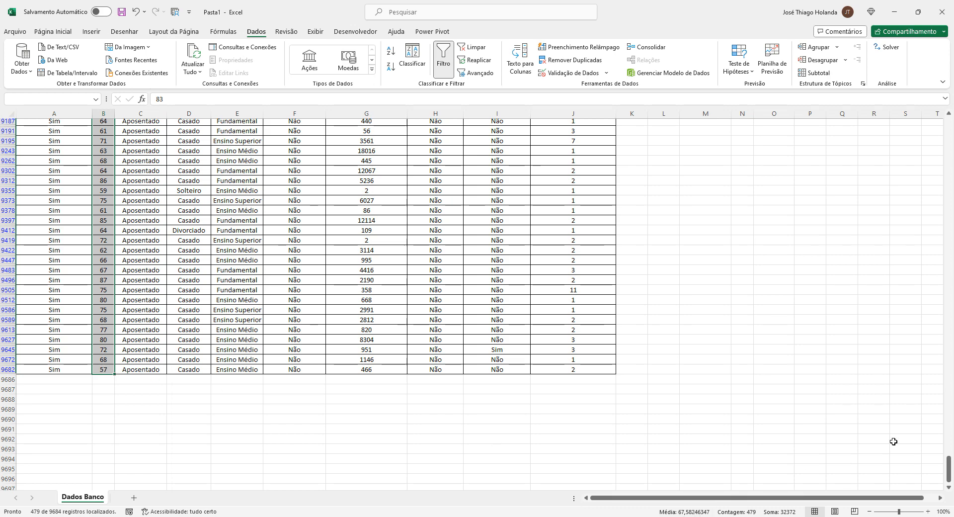
pyautogui.moveTo(949, 466); pyautogui.dragTo(950, 119)
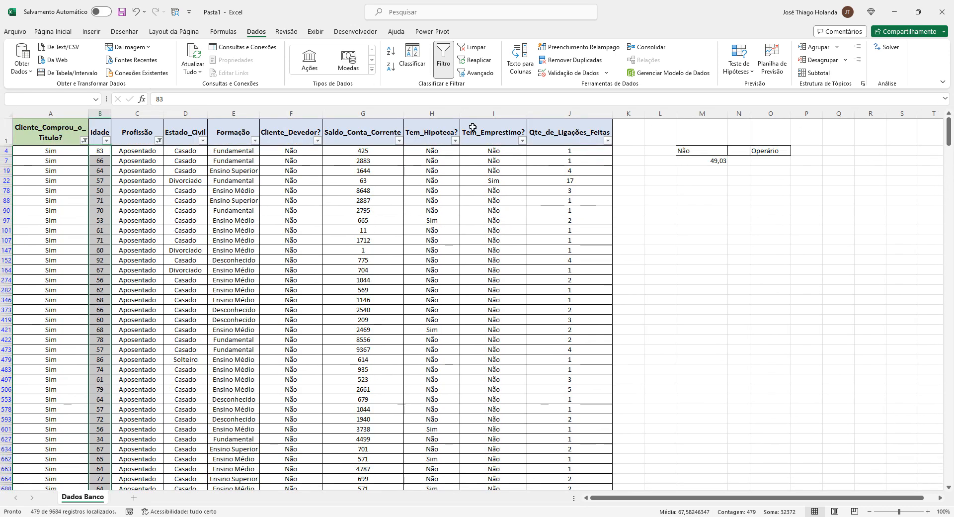
# Clear the table's filters and delete the Não and Operário criteria from row 4 of the criteria block
pyautogui.click(443, 59)
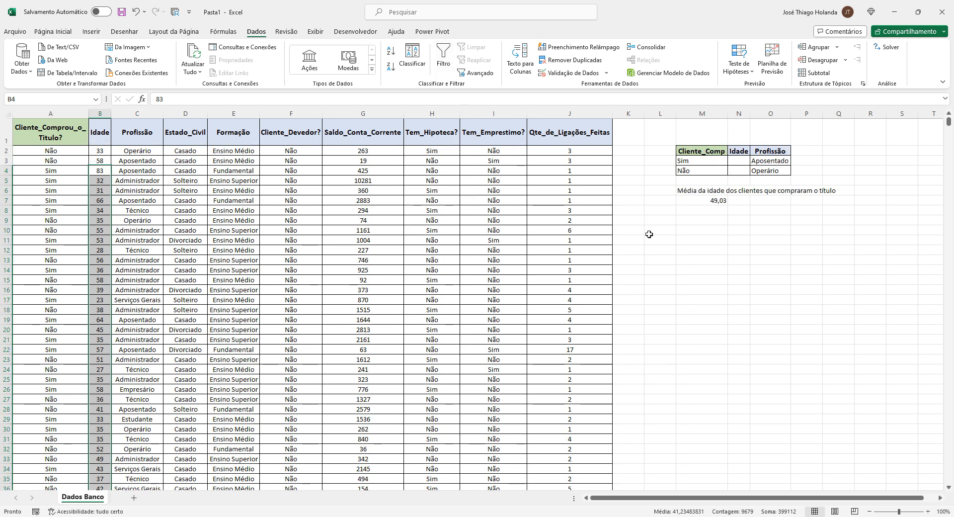
pyautogui.click(759, 280)
pyautogui.click(697, 171)
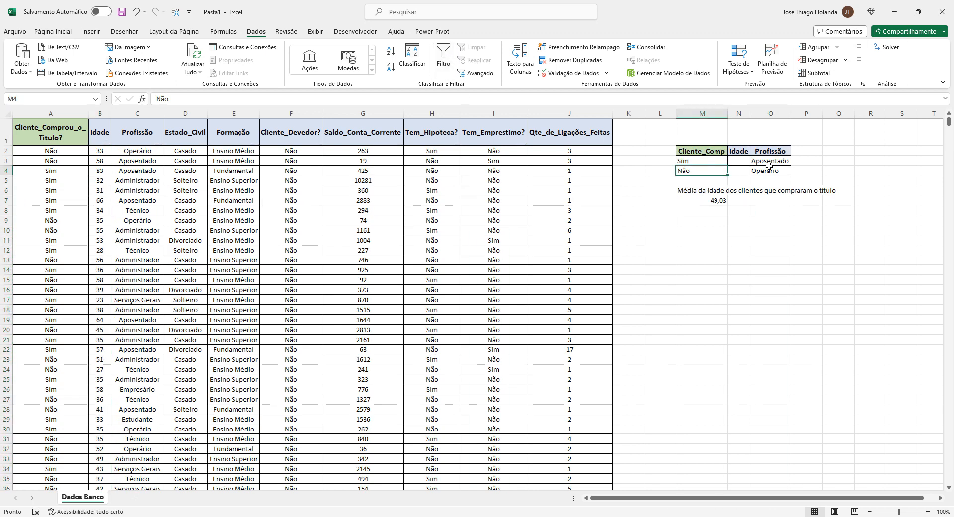
pyautogui.press('Delete')
pyautogui.click(769, 172)
pyautogui.press('Delete')
pyautogui.click(787, 243)
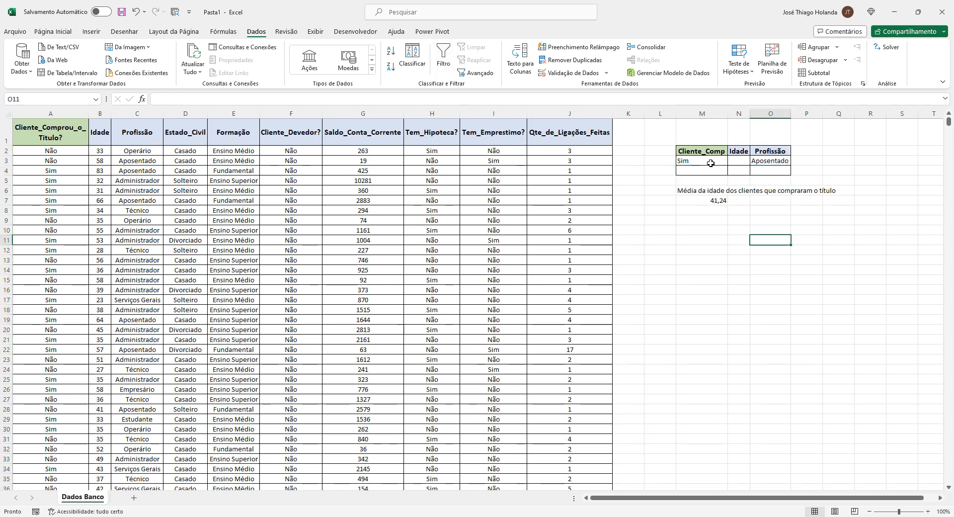
# Edit the name Criterio_Dados_Titulo_Idade_Profissão so it refers to 'Dados Banco'!$M$2:$O$3
pyautogui.click(697, 172)
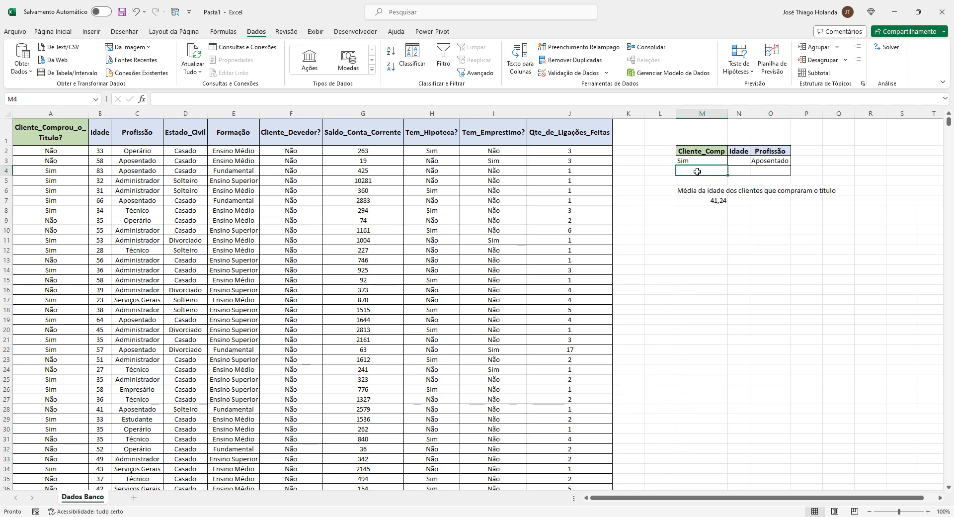
pyautogui.click(760, 168)
pyautogui.click(686, 168)
pyautogui.click(770, 160)
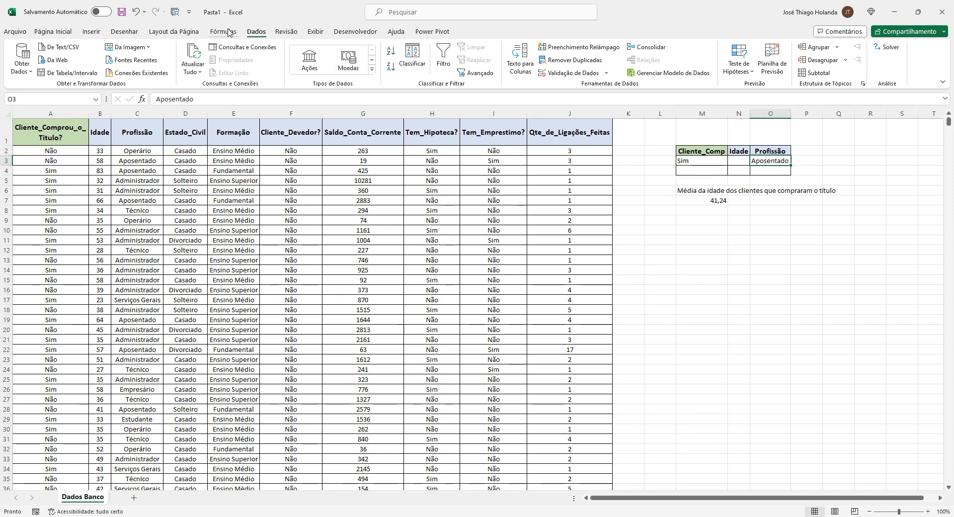
pyautogui.click(228, 32)
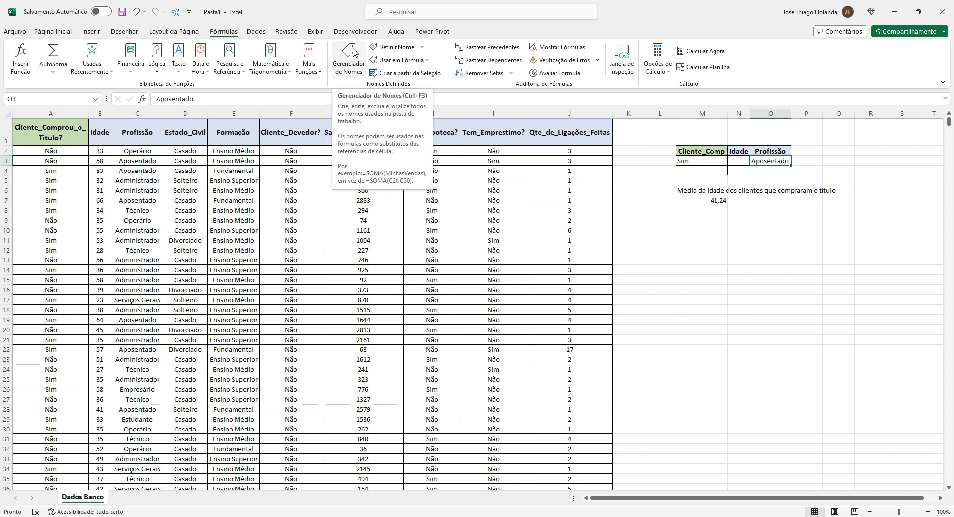
pyautogui.click(353, 52)
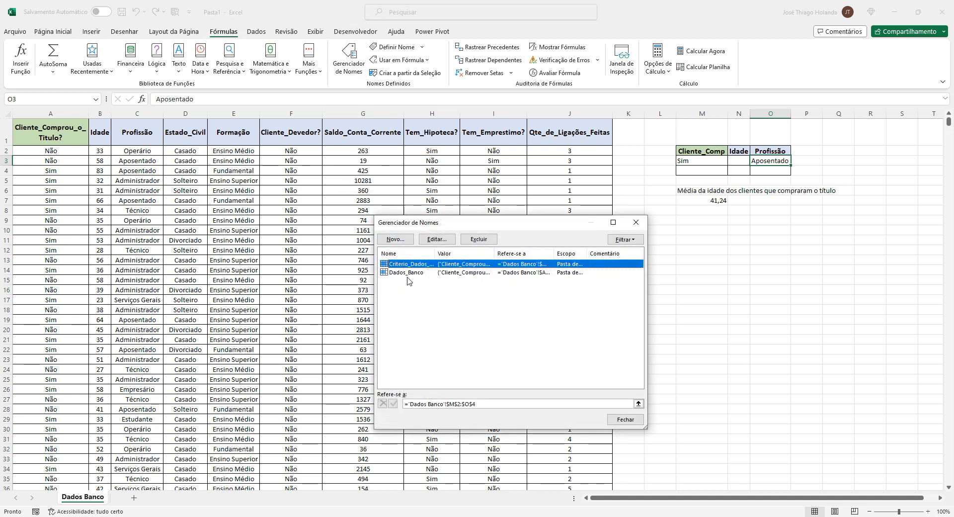
pyautogui.click(436, 239)
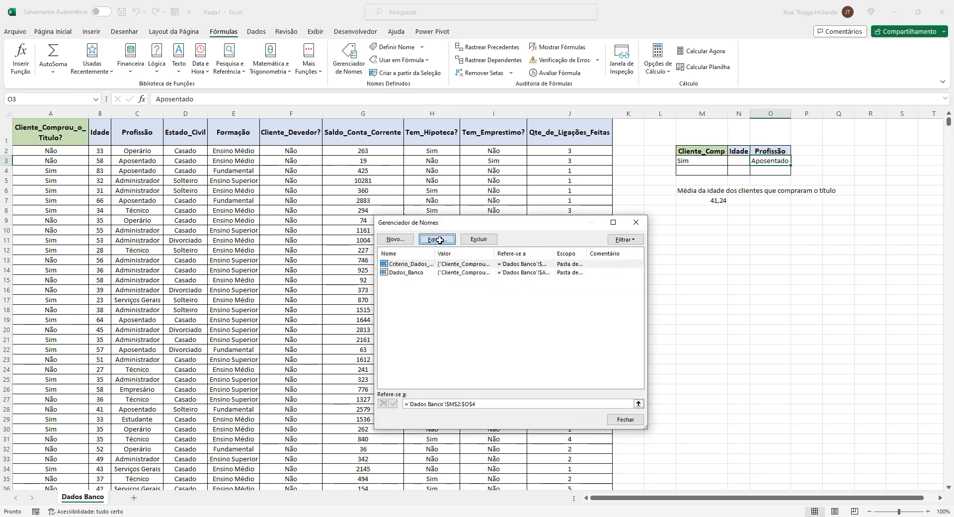
pyautogui.click(557, 359)
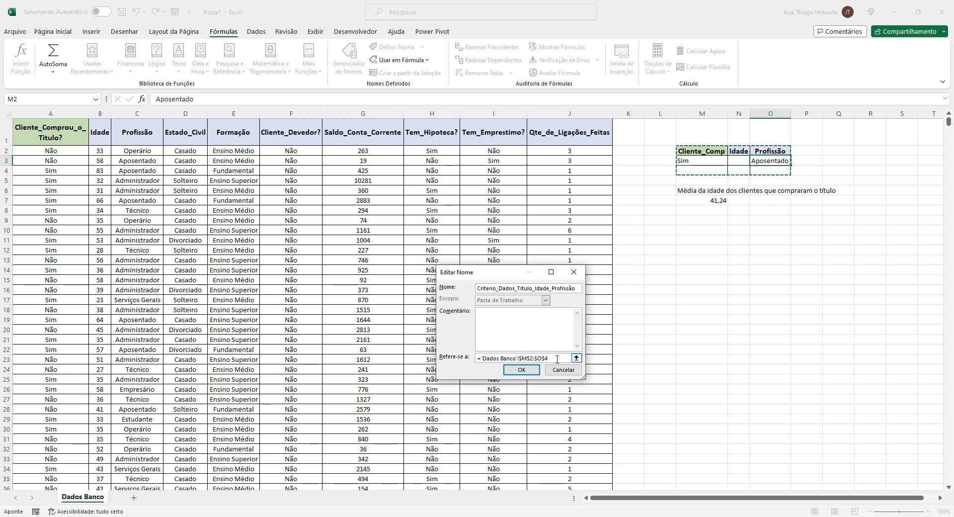
pyautogui.press('BackSpace')
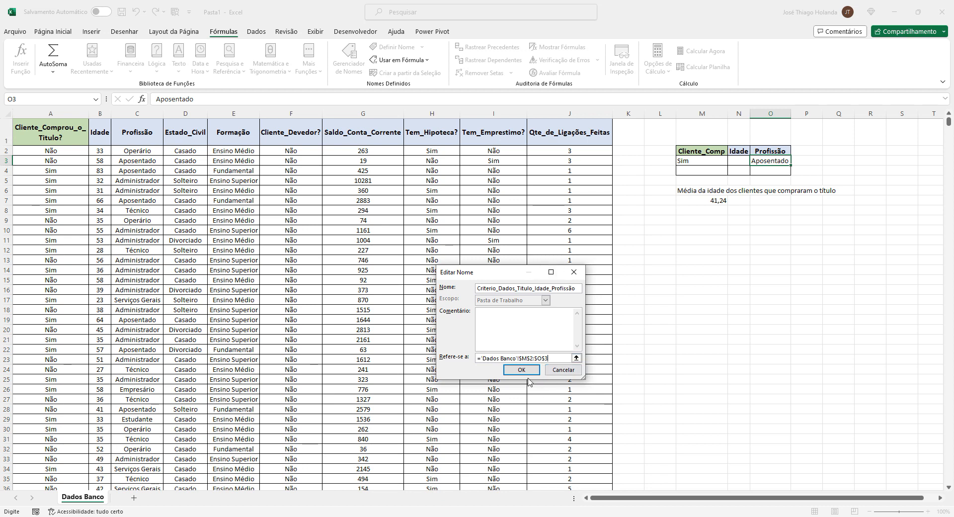
pyautogui.click(529, 371)
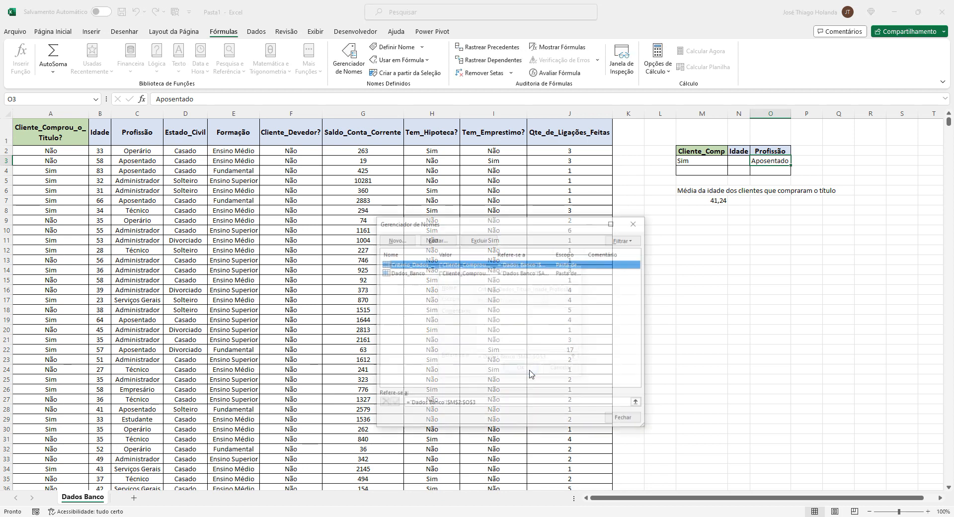
pyautogui.click(623, 416)
# Redefine the name Criterio_Dados_Titulo_Idade_Profissão to refer to 'Dados Banco'!$M$2:$O$5
pyautogui.click(717, 278)
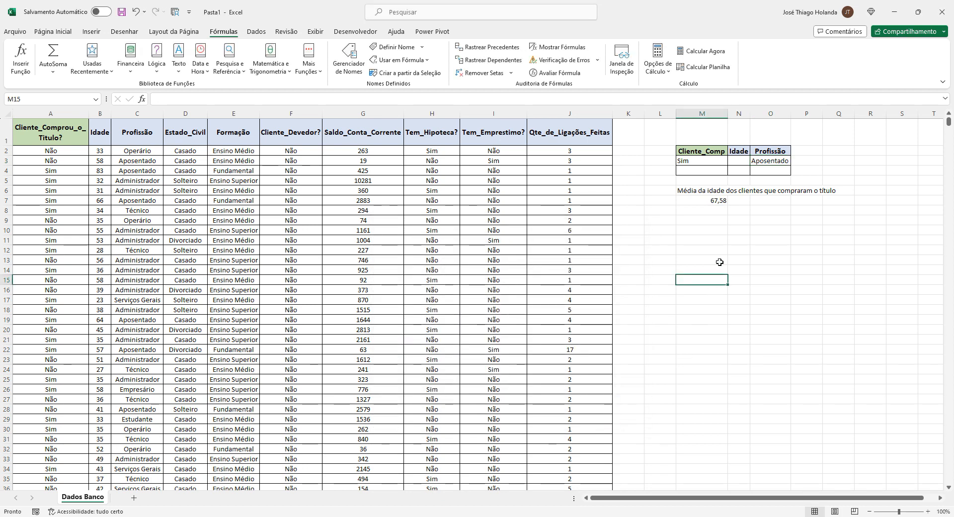
pyautogui.moveTo(701, 151); pyautogui.dragTo(771, 161)
pyautogui.click(706, 161)
pyautogui.click(768, 162)
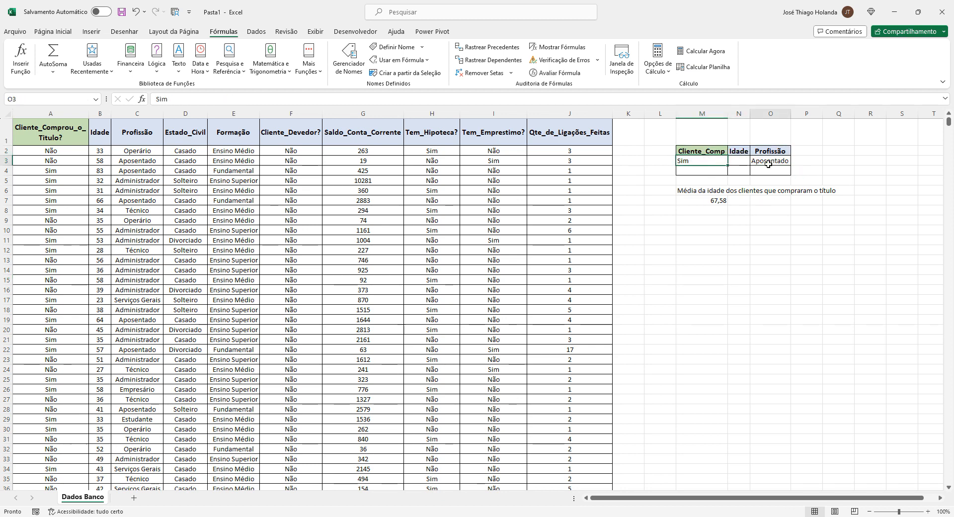
pyautogui.click(708, 201)
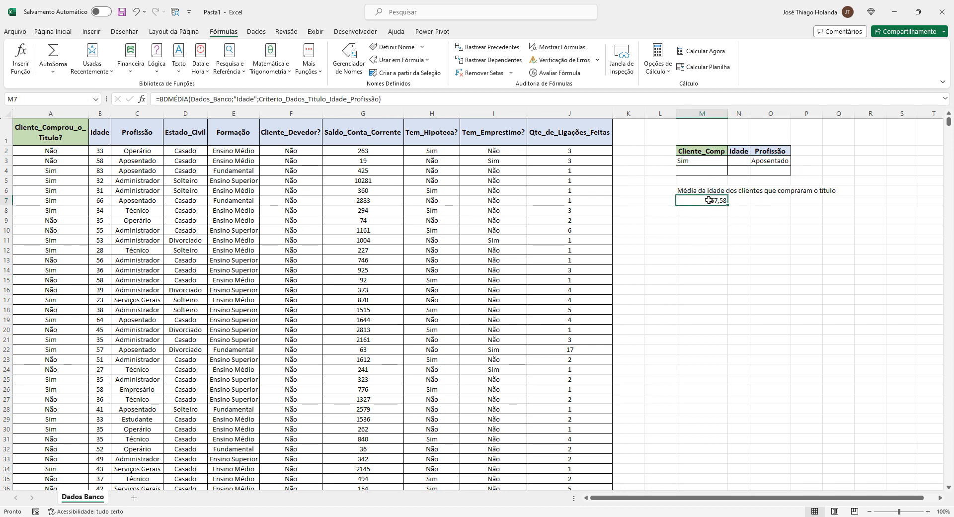
pyautogui.click(717, 161)
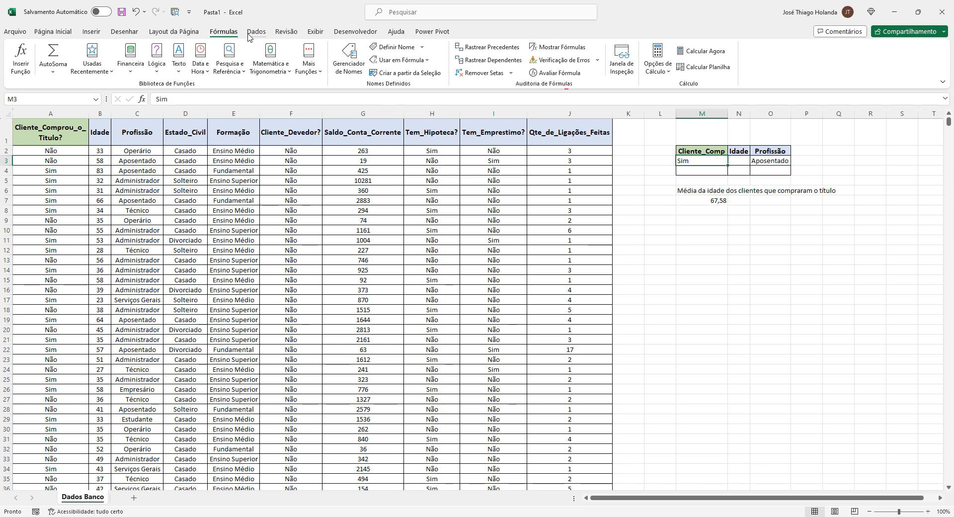
pyautogui.click(348, 61)
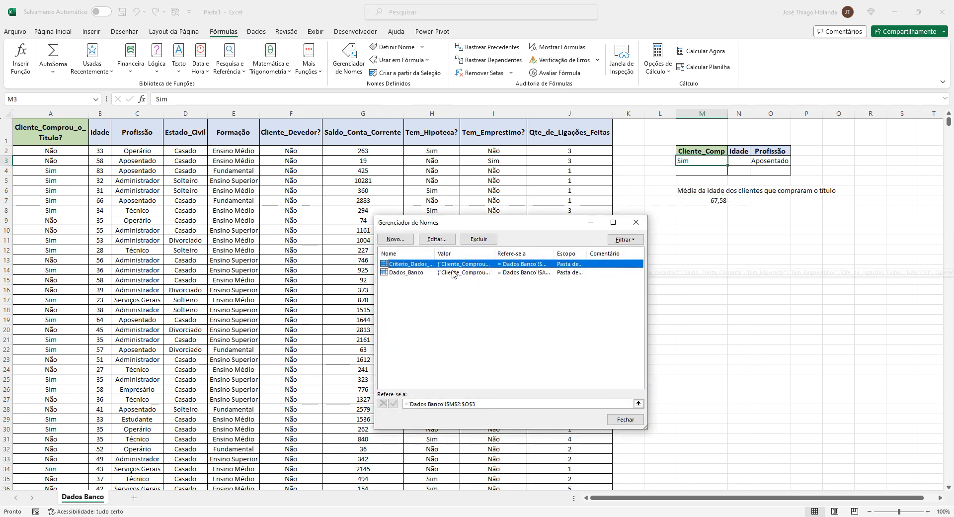
pyautogui.click(452, 271)
pyautogui.click(450, 265)
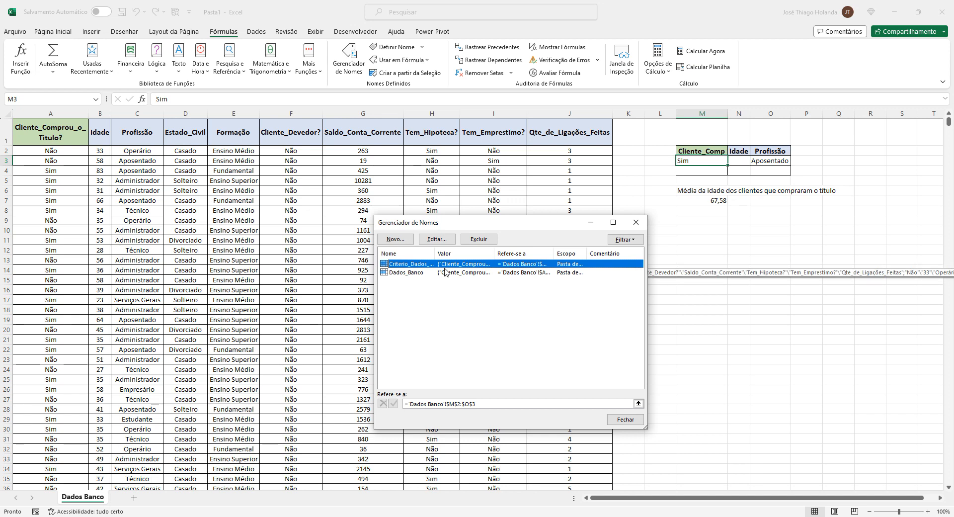
pyautogui.click(437, 239)
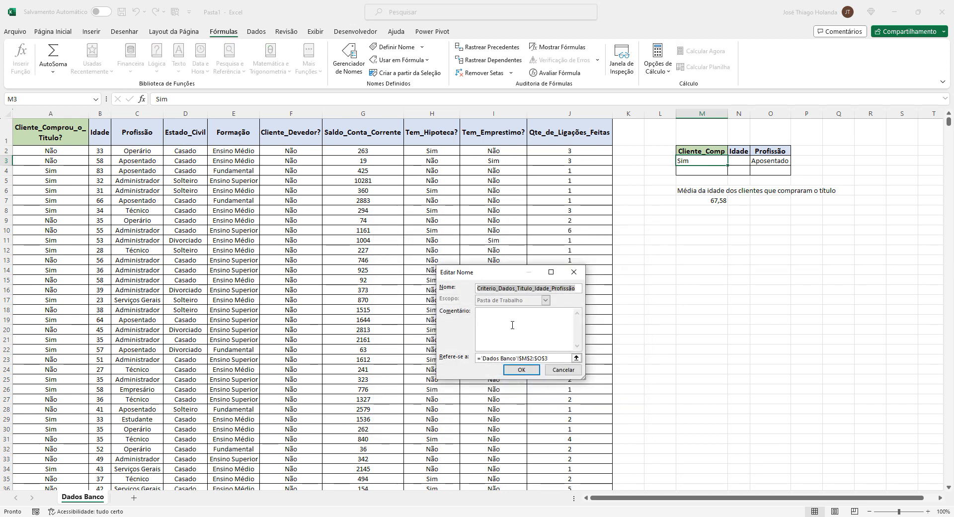
pyautogui.click(555, 360)
pyautogui.press('BackSpace')
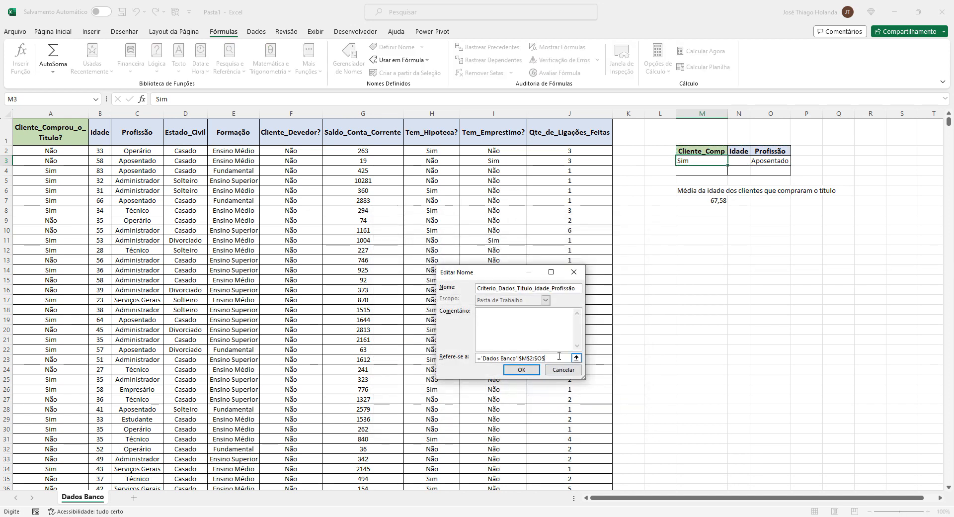
pyautogui.write('5')
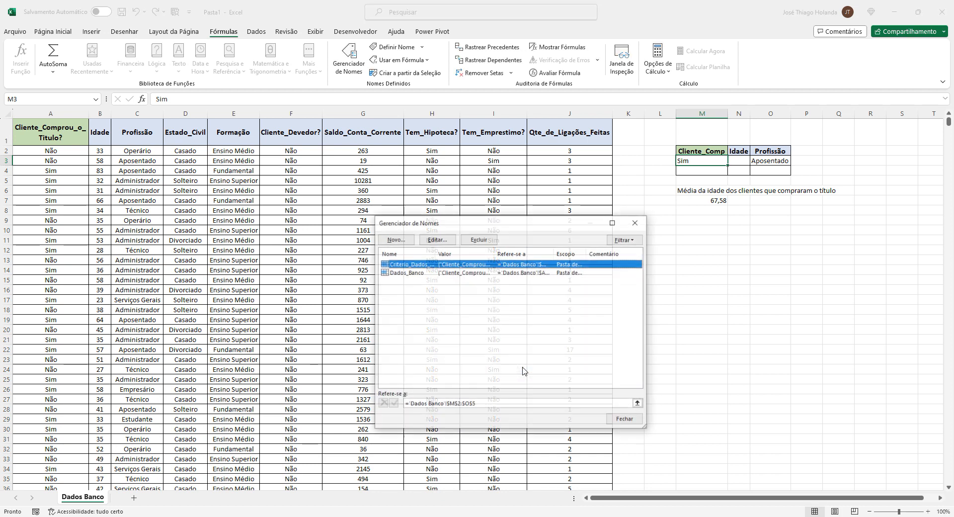
pyautogui.click(522, 370)
pyautogui.click(624, 419)
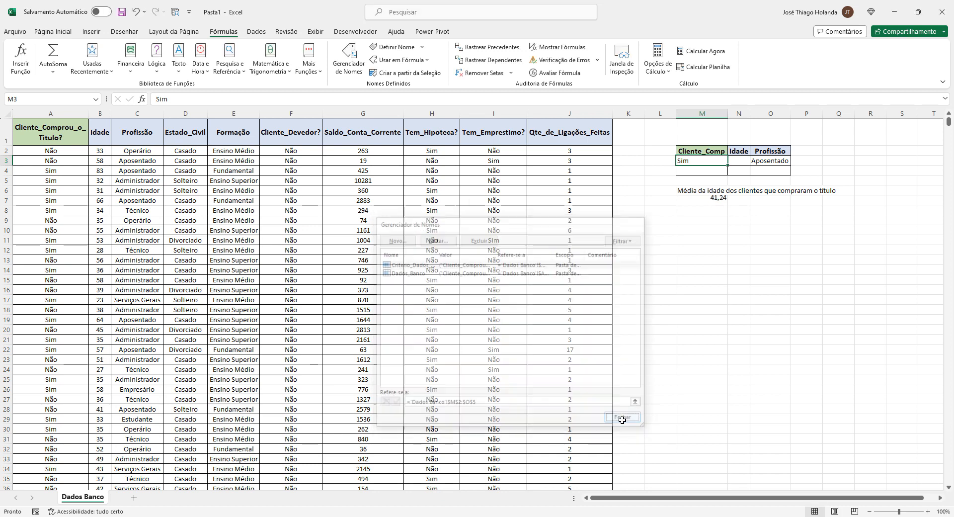
# Clear the Sim and Aposentado criteria from row 3 of the criteria block
pyautogui.click(770, 172)
pyautogui.click(702, 178)
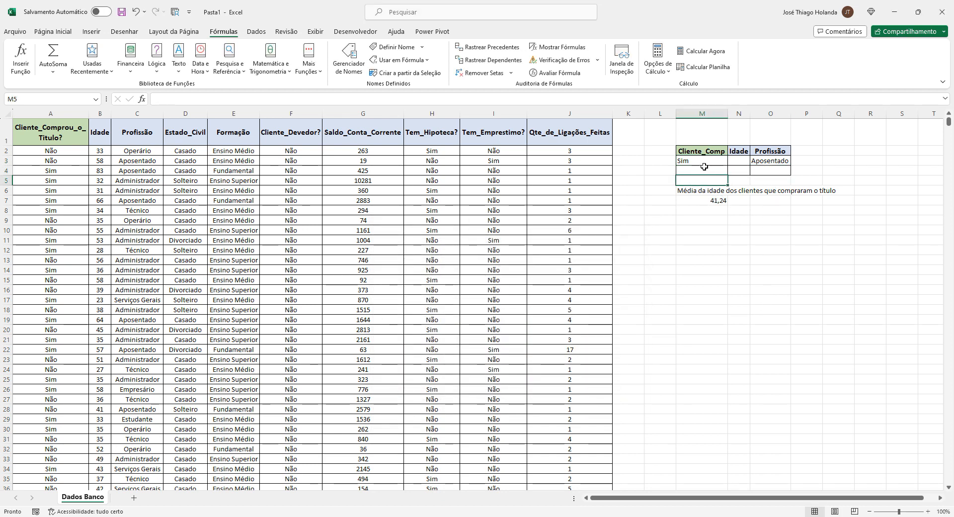
pyautogui.moveTo(713, 152); pyautogui.dragTo(787, 182)
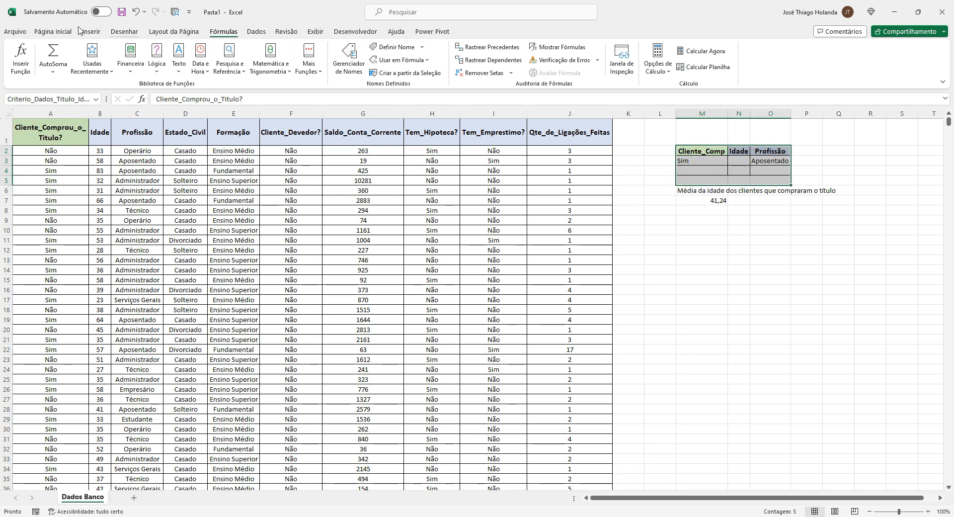
pyautogui.click(50, 31)
pyautogui.click(705, 170)
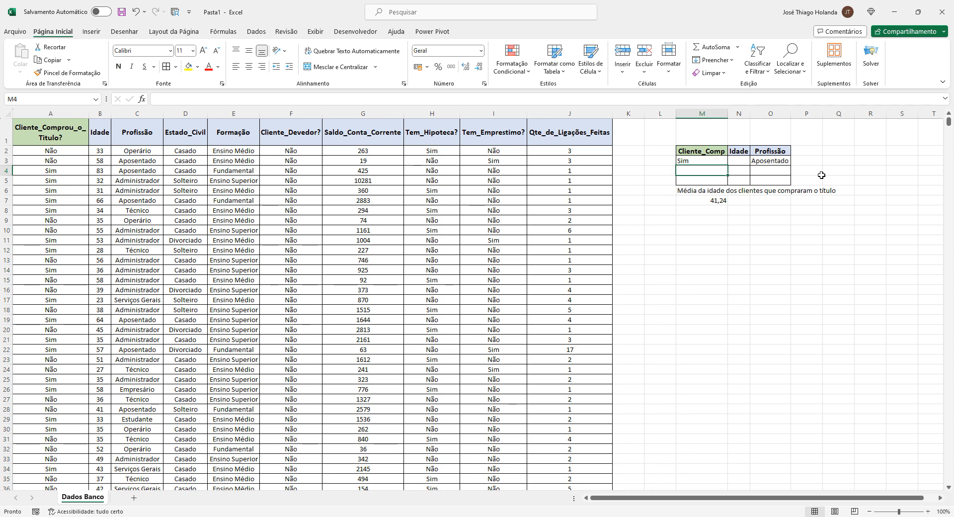
pyautogui.press('Up')
pyautogui.press('Right')
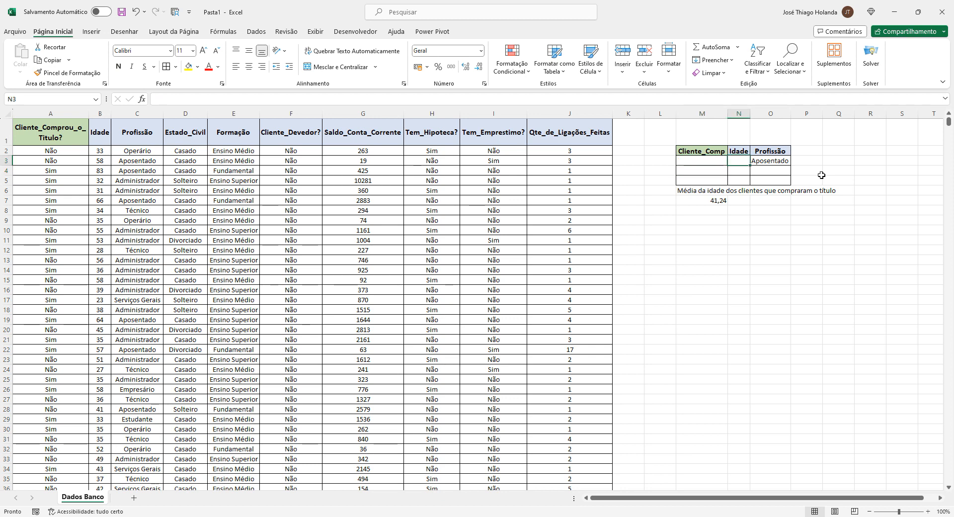
pyautogui.press('Right')
pyautogui.press('Delete')
pyautogui.press('Down')
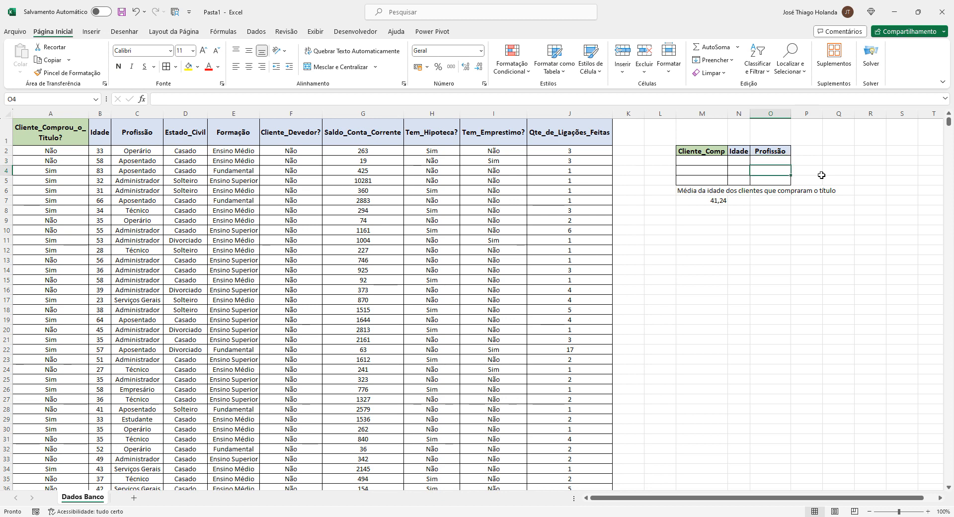
# Inspect the BDMÉDIA formula and the criteria name's range in the Name Manager without changing it
pyautogui.click(718, 199)
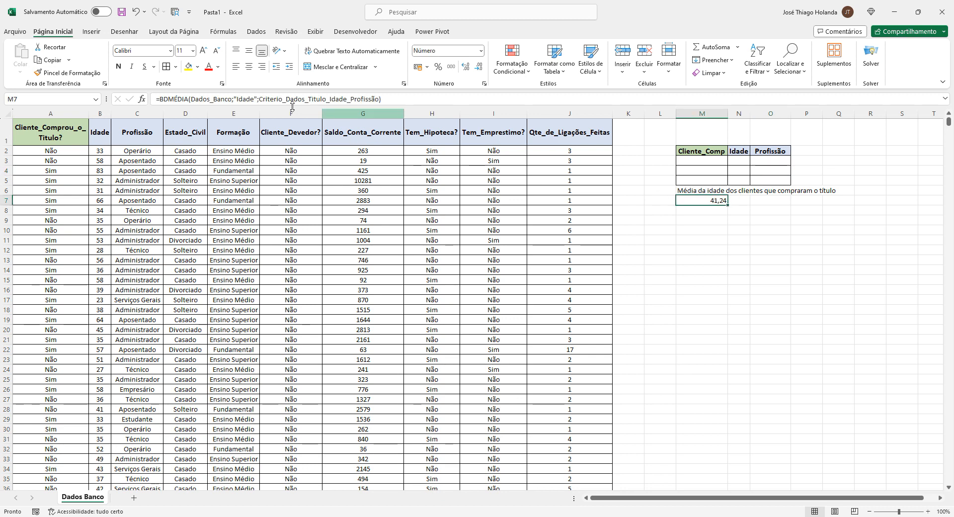
pyautogui.click(703, 160)
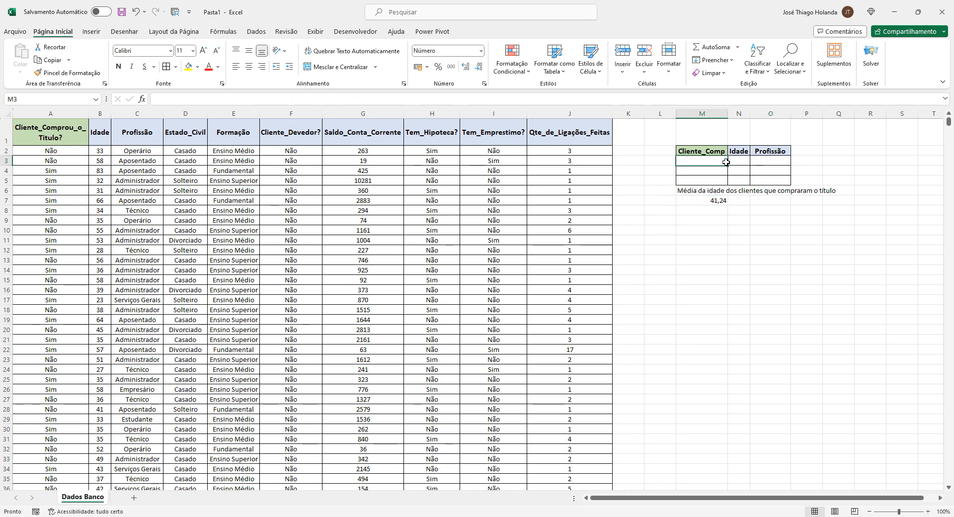
pyautogui.click(223, 31)
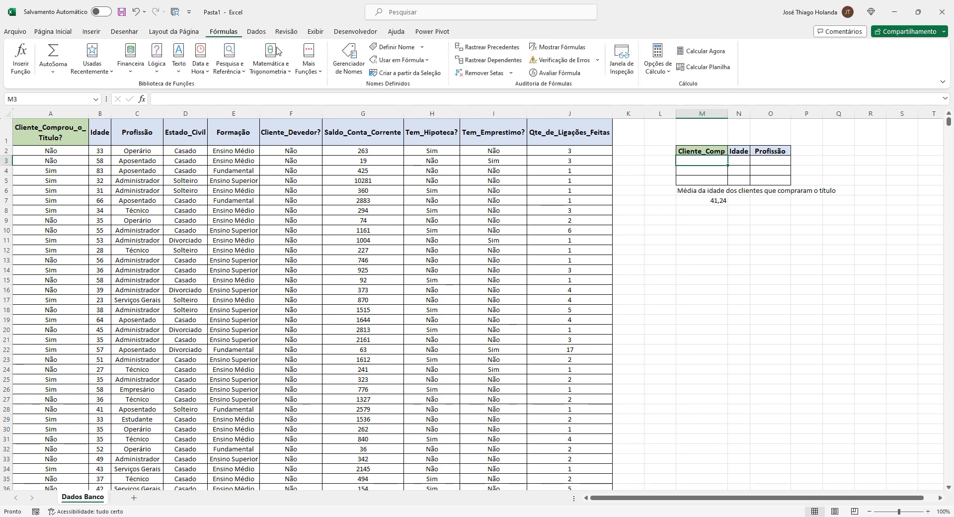
pyautogui.click(349, 60)
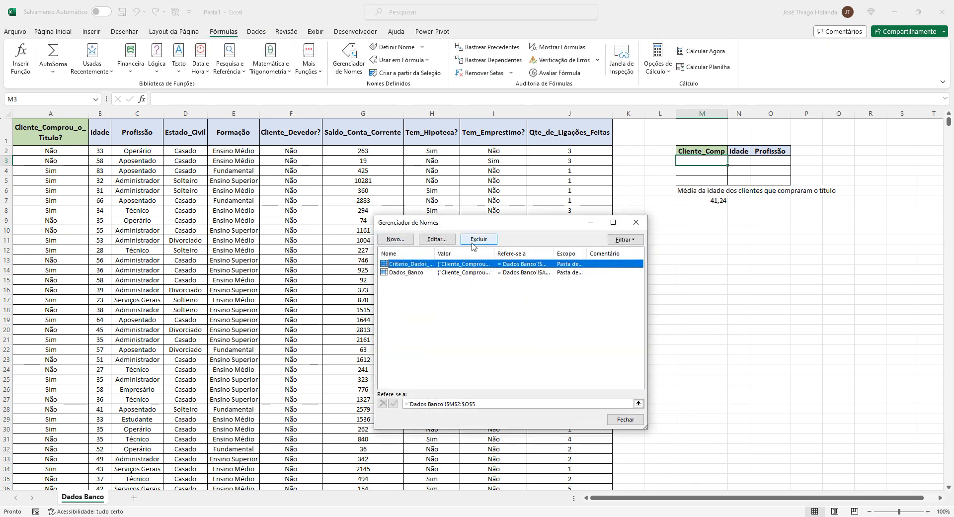
pyautogui.click(436, 238)
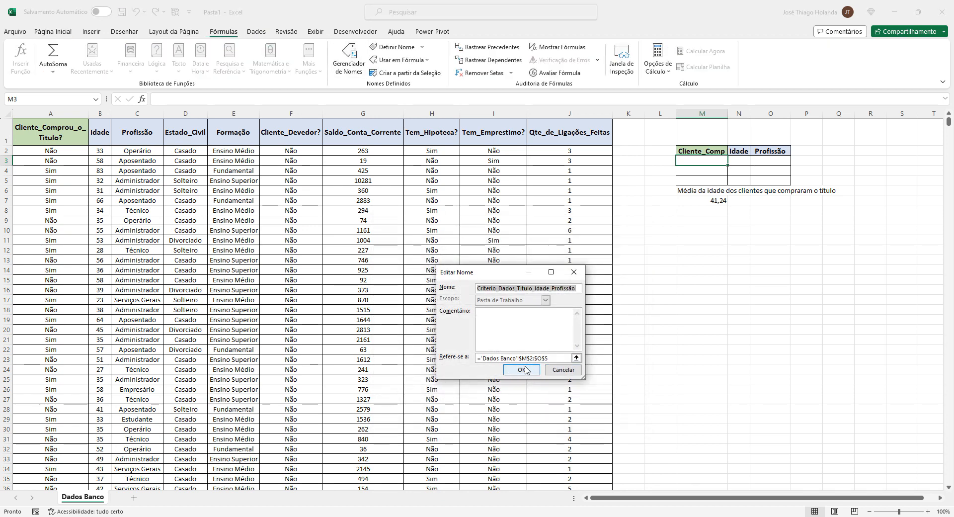
pyautogui.click(526, 371)
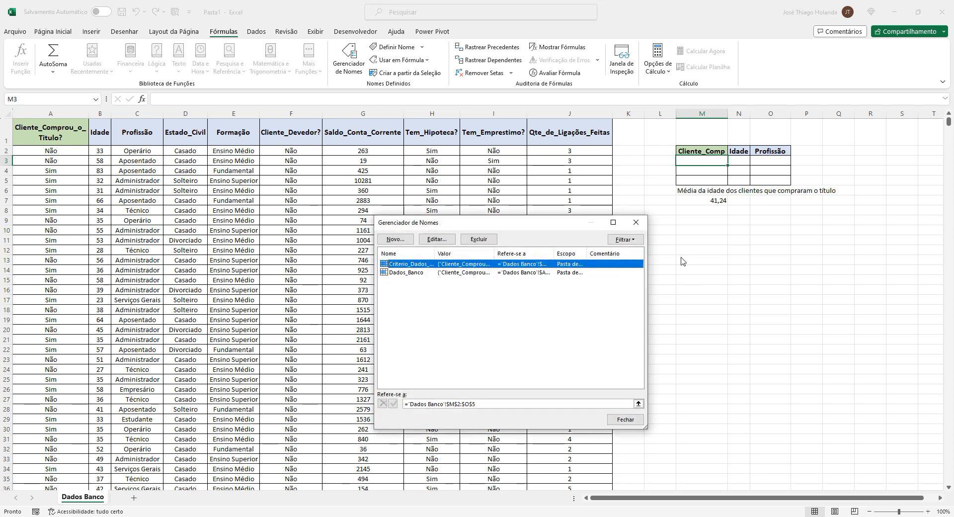
pyautogui.click(625, 420)
# Select the whole Idade column to check its average age, then return to the top of the sheet
pyautogui.moveTo(695, 151); pyautogui.dragTo(770, 179)
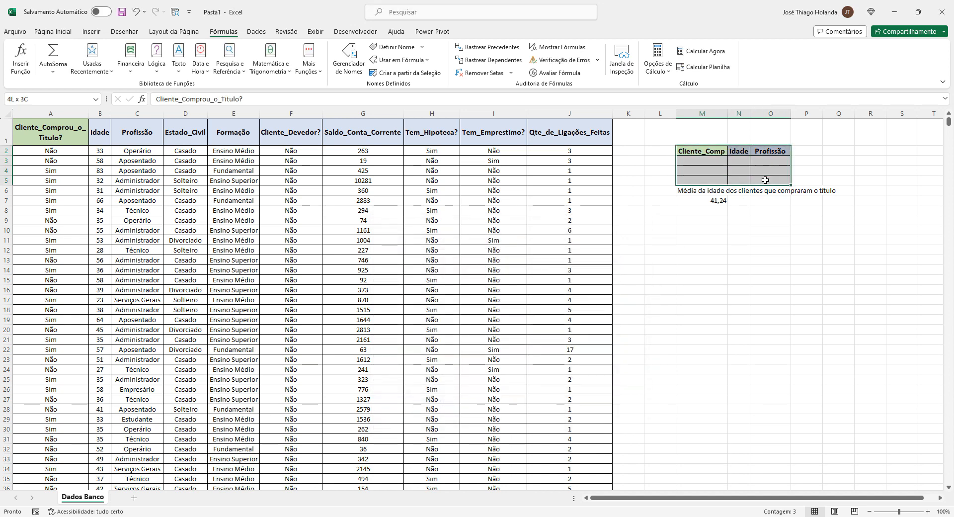
pyautogui.click(716, 203)
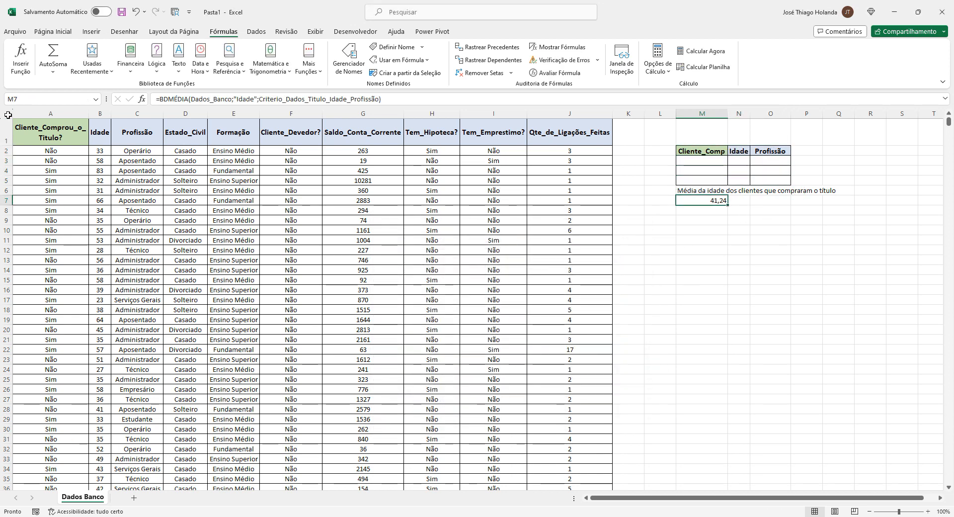
pyautogui.click(96, 150)
pyautogui.hotkey('ctrl', 'shift', 'Down')
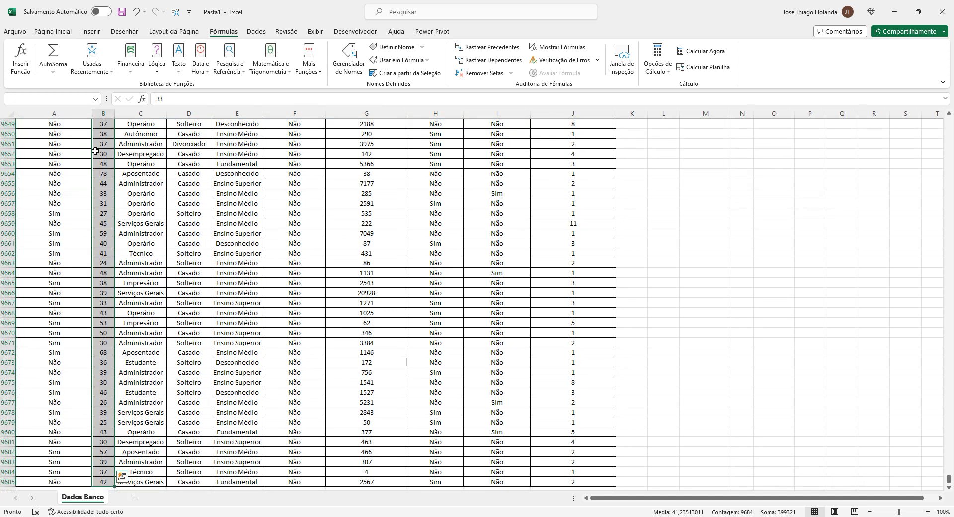
pyautogui.scroll(19, 664, 277)
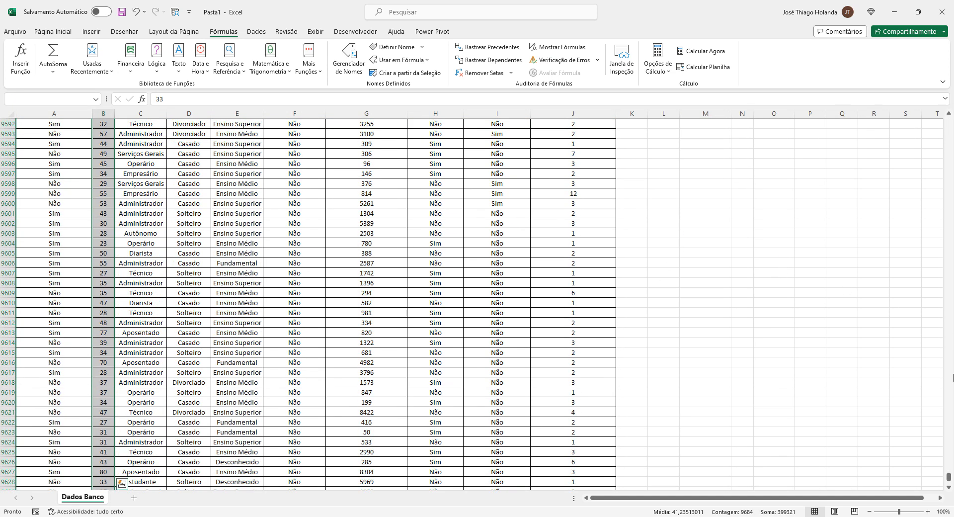
pyautogui.click(830, 284)
pyautogui.hotkey('ctrl', 'Home')
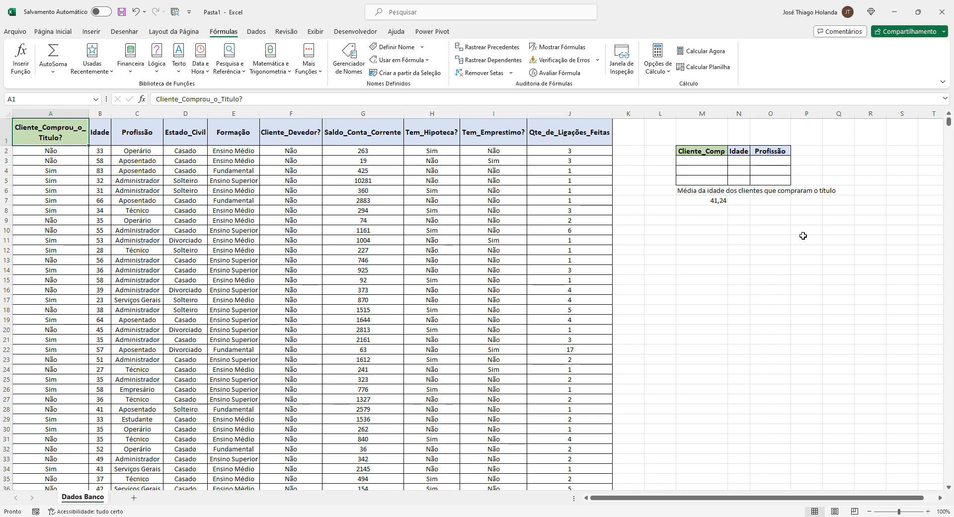
# Enter Sim under Cliente_Comp and Aposentado under Profissão in row 3 of the criteria block
pyautogui.click(706, 169)
pyautogui.click(703, 160)
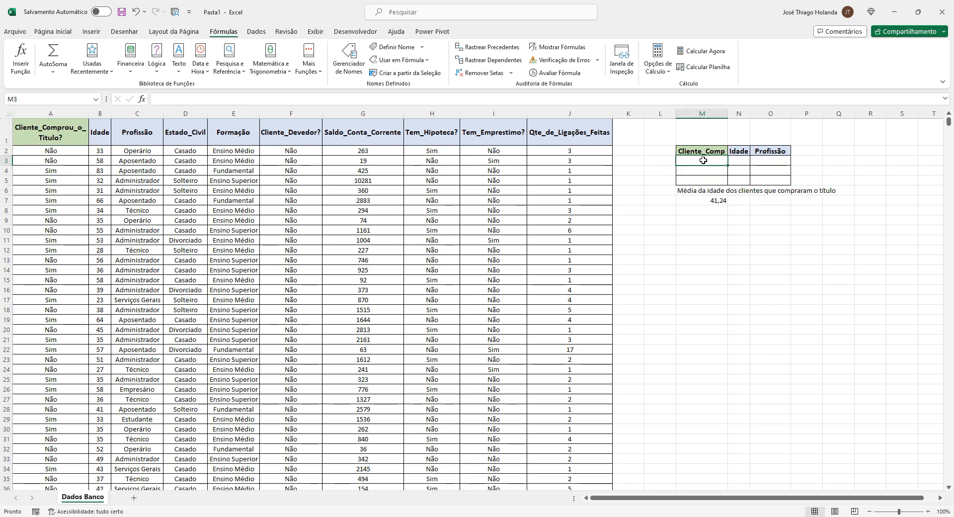
pyautogui.write('Sim')
pyautogui.press('Tab')
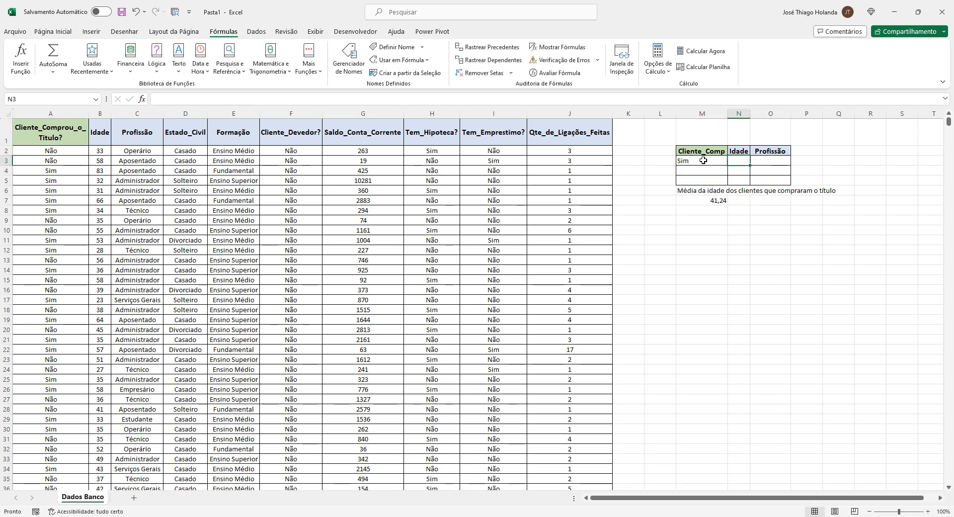
pyautogui.press('Tab')
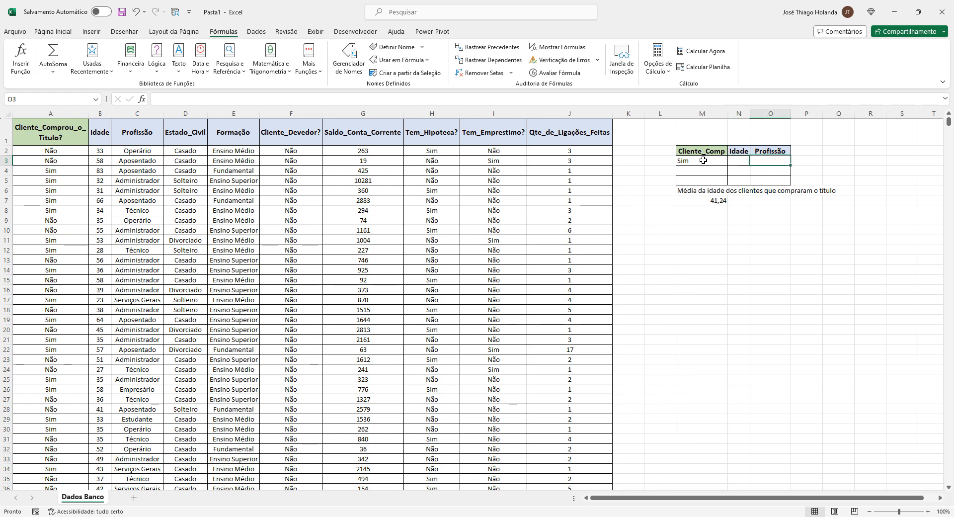
pyautogui.click(703, 160)
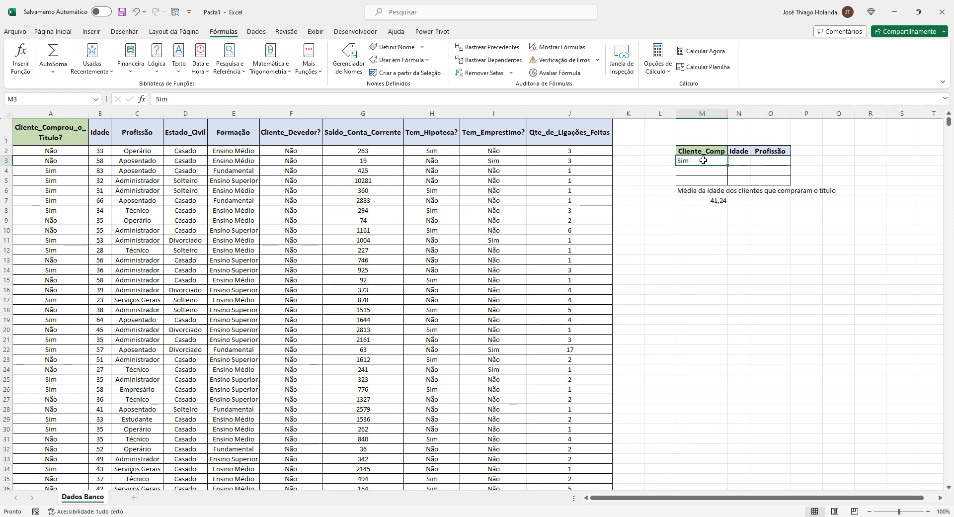
pyautogui.press('Tab')
pyautogui.press('Tab')
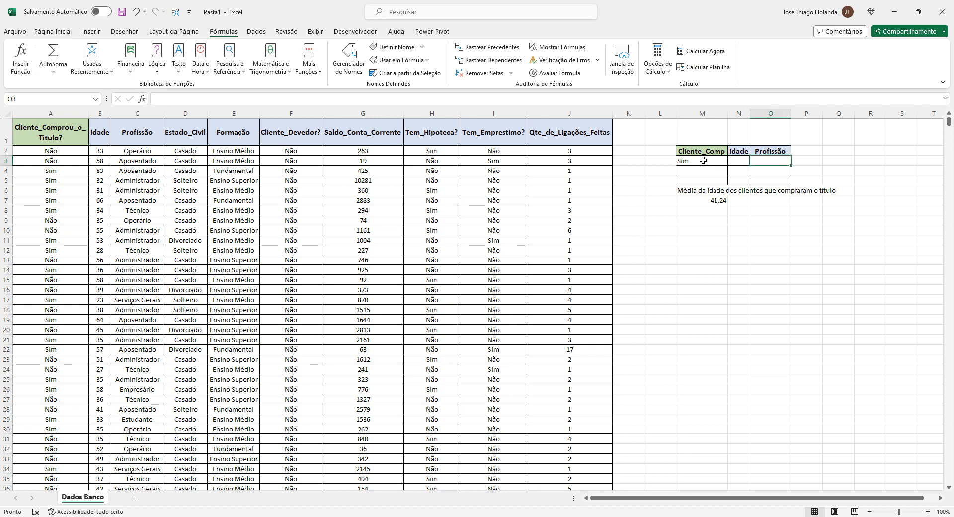
pyautogui.write('Aposen')
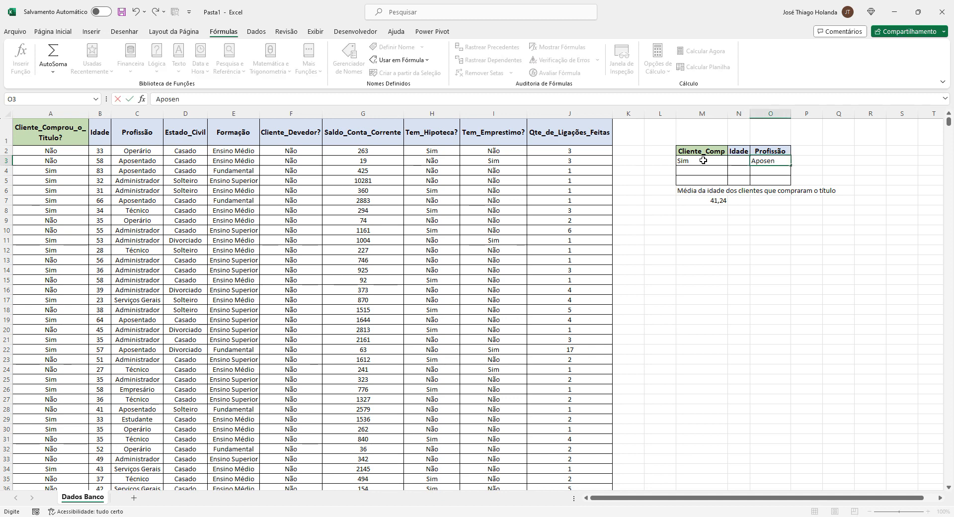
pyautogui.write('tado')
pyautogui.press('Return')
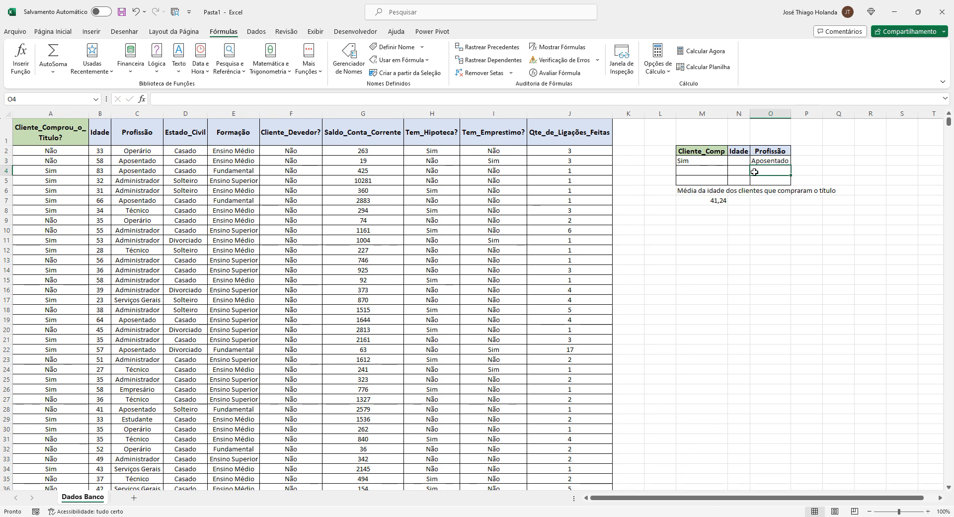
pyautogui.click(711, 171)
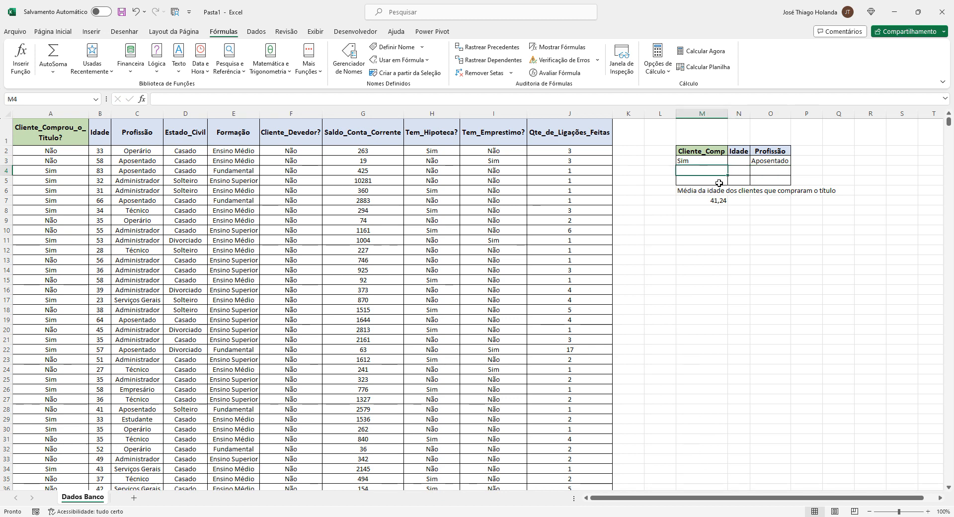
pyautogui.click(718, 182)
pyautogui.click(743, 178)
pyautogui.click(762, 179)
pyautogui.click(755, 168)
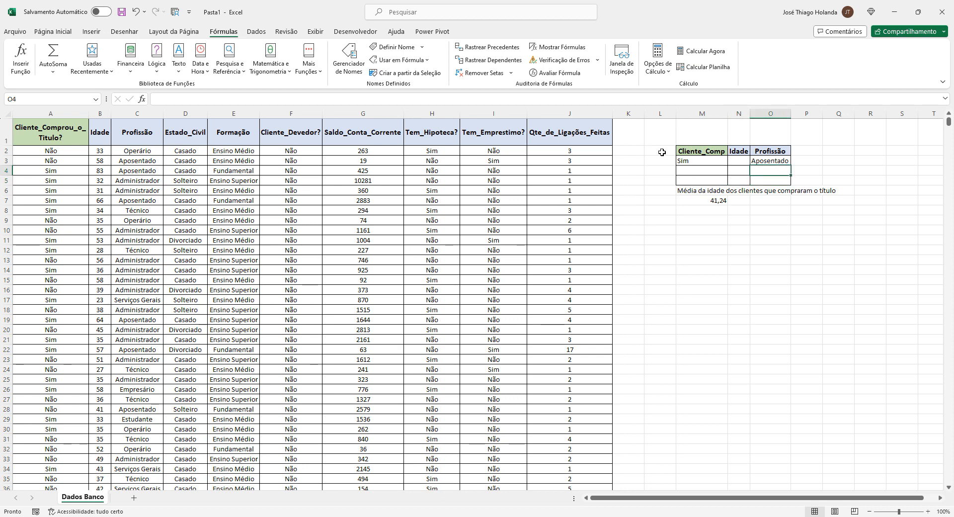
pyautogui.moveTo(696, 159); pyautogui.dragTo(762, 158)
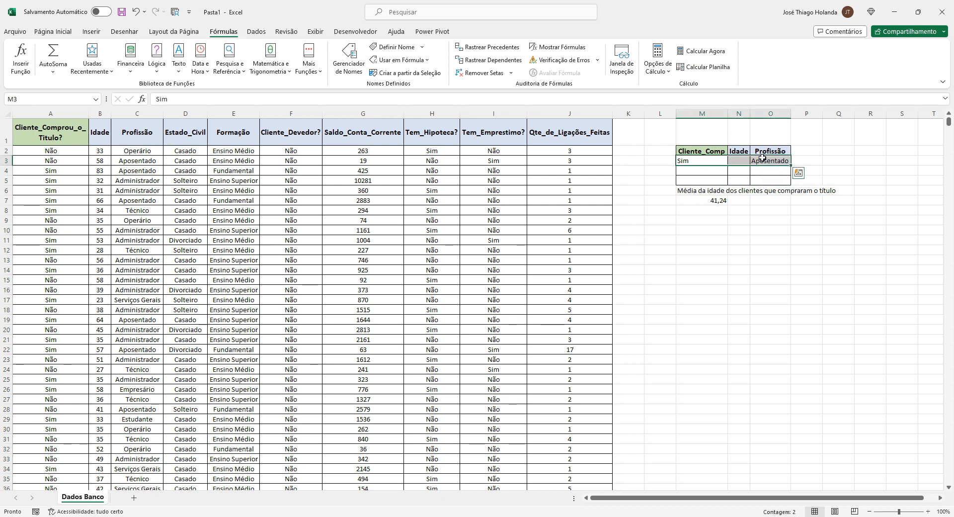
pyautogui.click(722, 163)
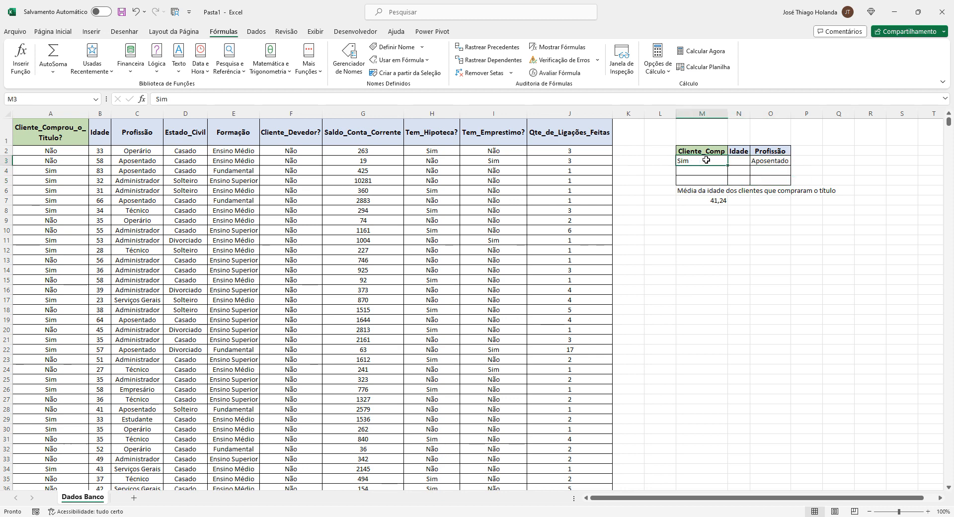
pyautogui.click(772, 162)
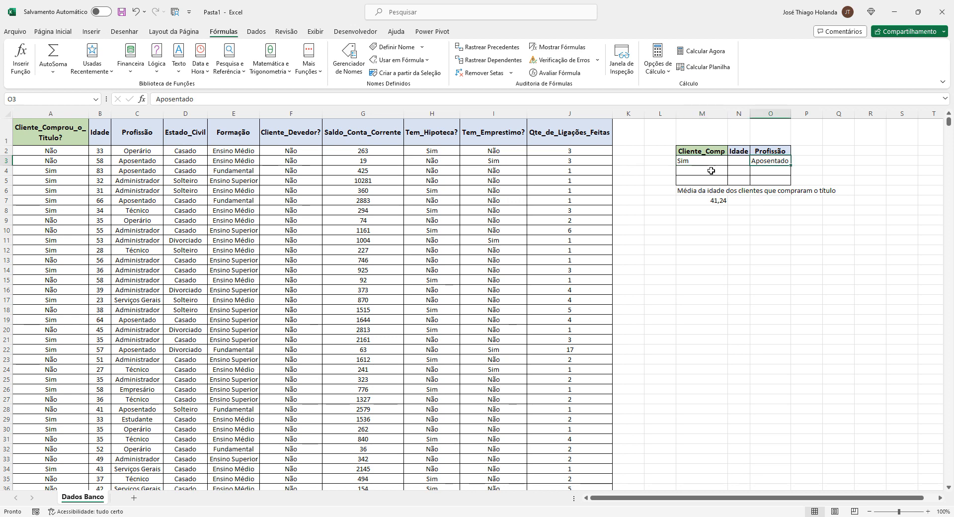
pyautogui.moveTo(711, 170); pyautogui.dragTo(770, 181)
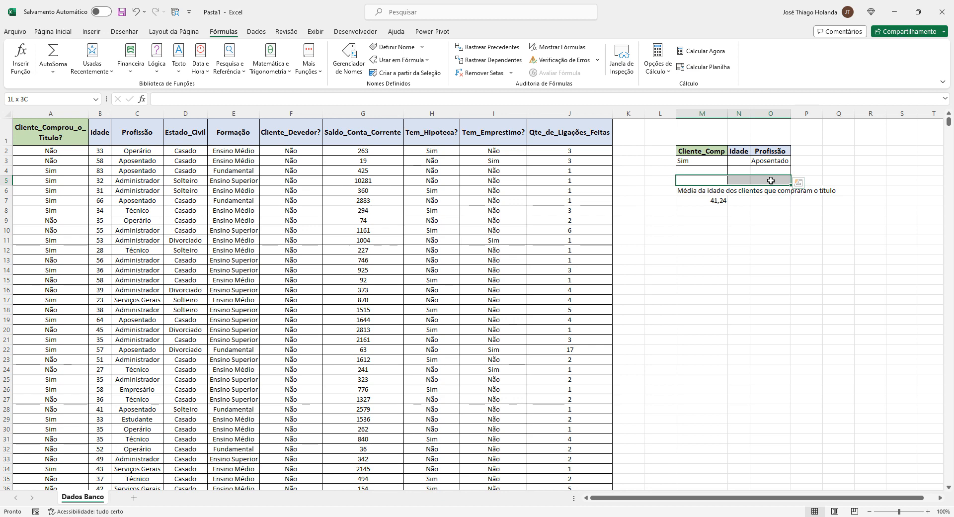
pyautogui.click(770, 180)
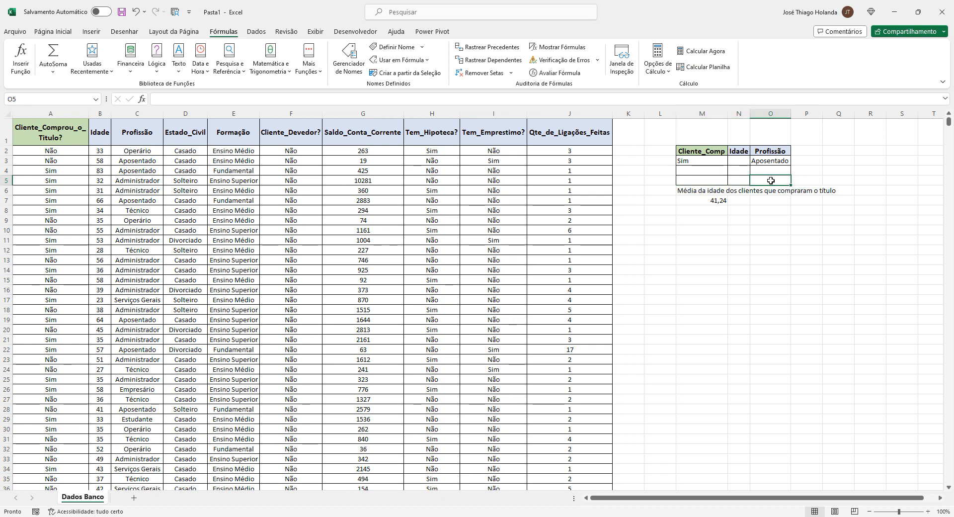
pyautogui.click(774, 159)
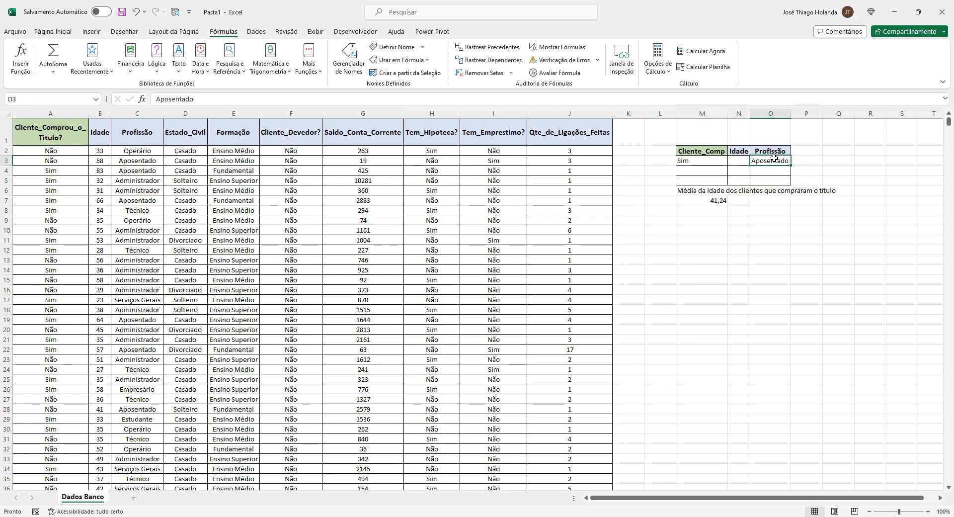
# Add a criteria row 4 with Sim under Cliente_Comp and Operário under Profissão
pyautogui.click(694, 168)
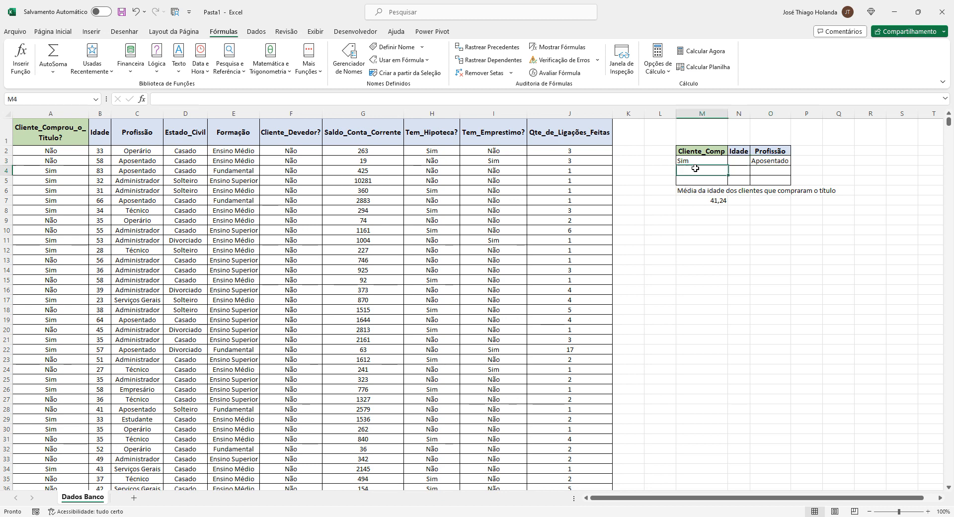
pyautogui.write('Sim')
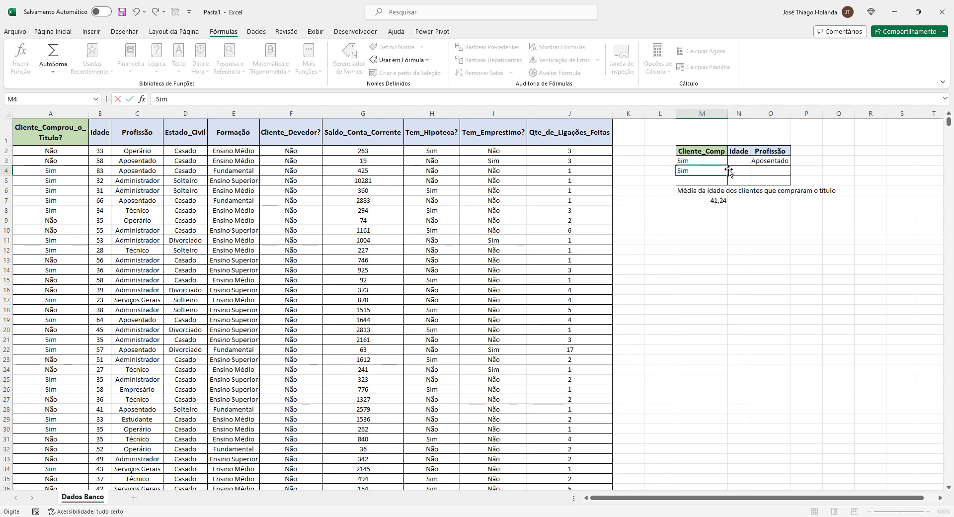
pyautogui.press('Tab')
pyautogui.press('Tab')
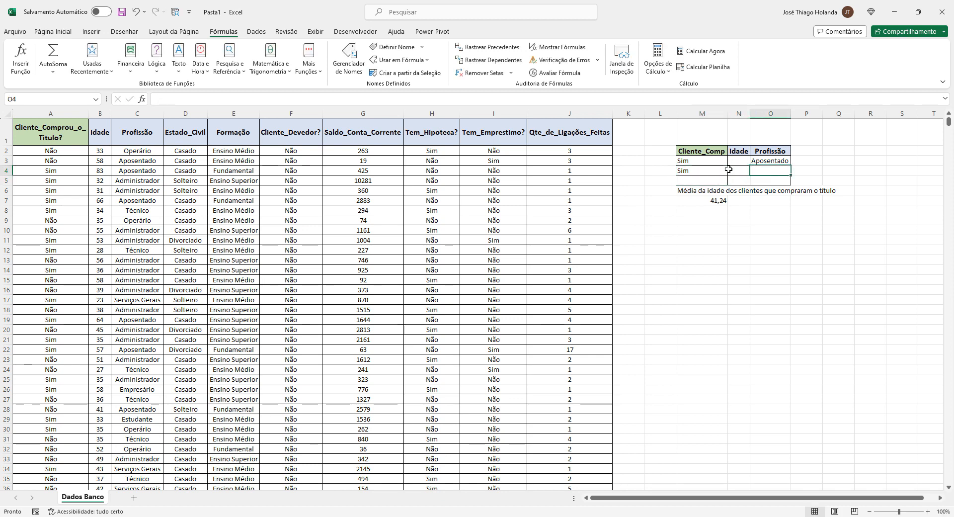
pyautogui.write('Operário')
pyautogui.press('Return')
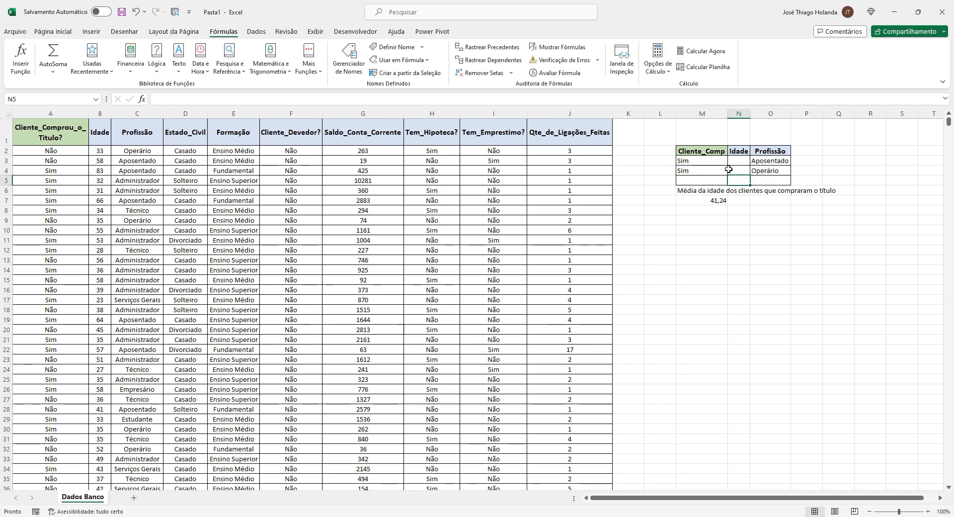
# Add a criteria row 5 with Sim under Cliente_Comp and Administrador under Profissão
pyautogui.write('Sim')
pyautogui.press('Tab')
pyautogui.press('Tab')
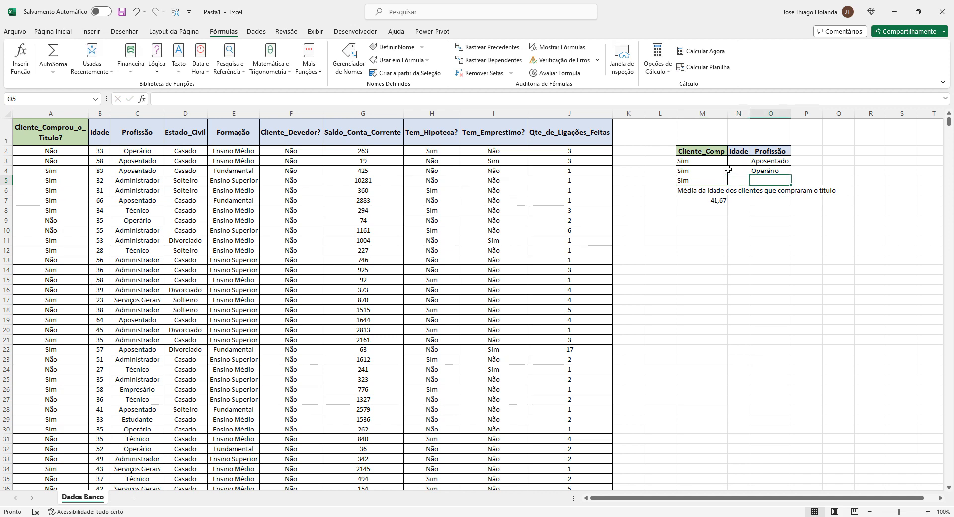
pyautogui.write('Administrador')
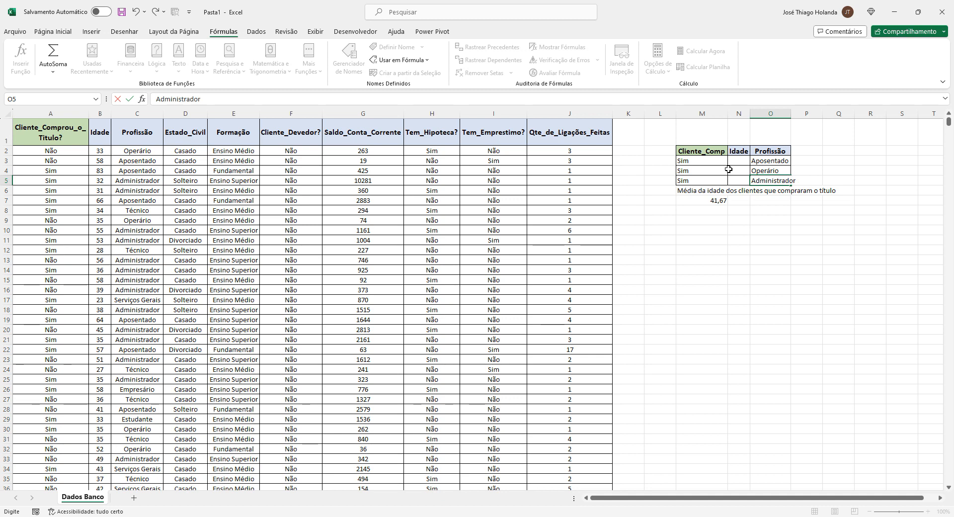
pyautogui.press('Return')
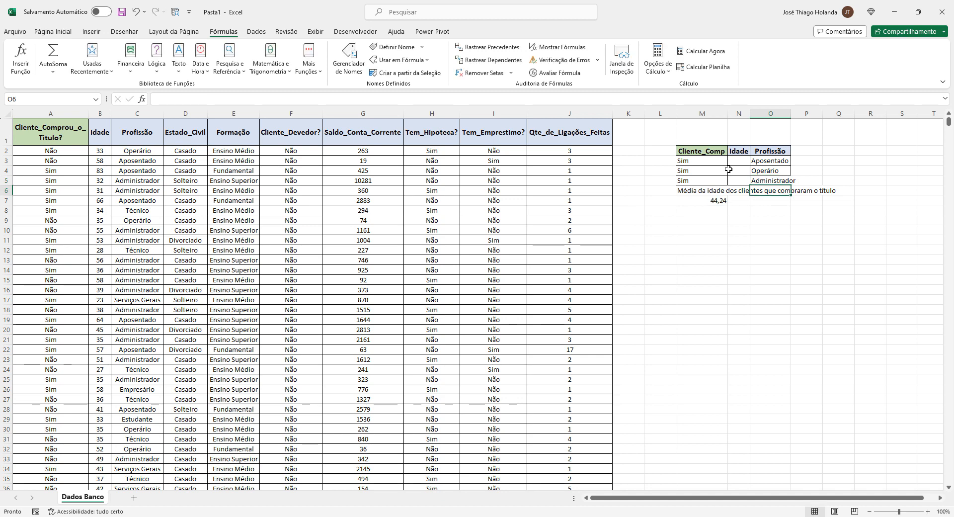
# Autofit column O's width to fit the Profissão entries
pyautogui.doubleClick(790, 114)
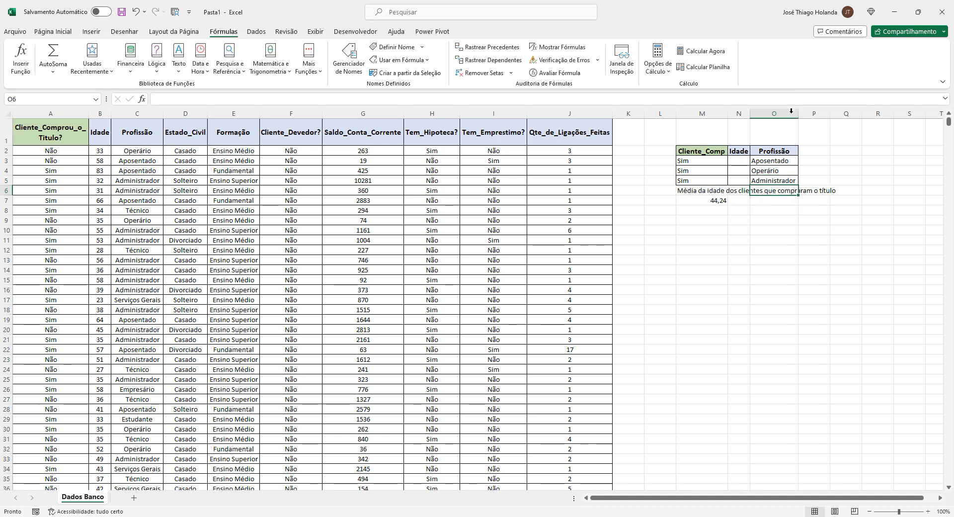
pyautogui.moveTo(700, 162); pyautogui.dragTo(707, 178)
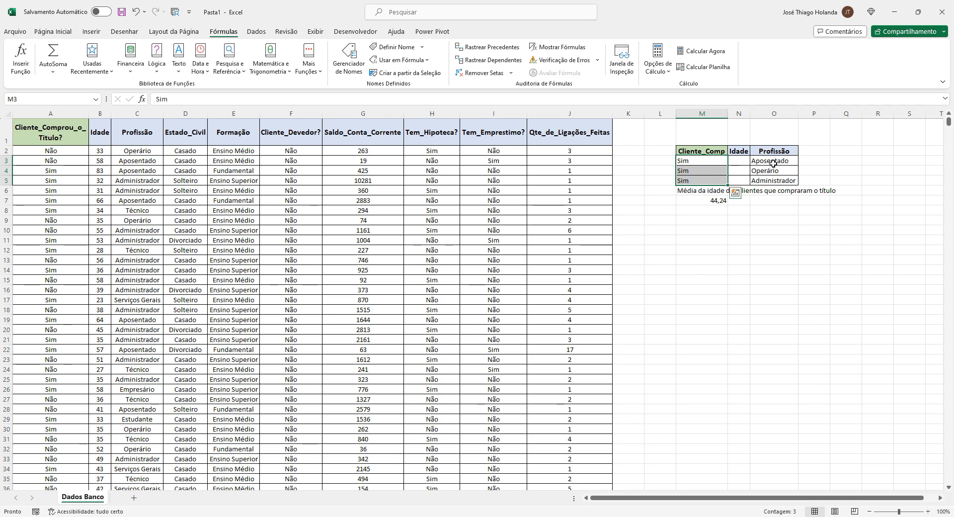
# Review the Cliente_Comp and Profissão entries in criteria rows 3 to 5
pyautogui.moveTo(773, 164); pyautogui.dragTo(776, 180)
pyautogui.click(691, 159)
pyautogui.click(775, 160)
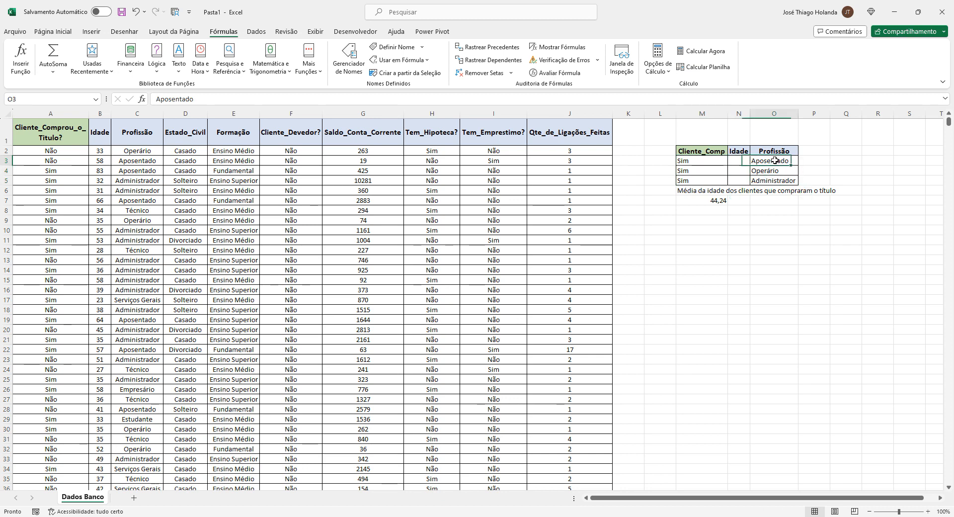
pyautogui.click(708, 173)
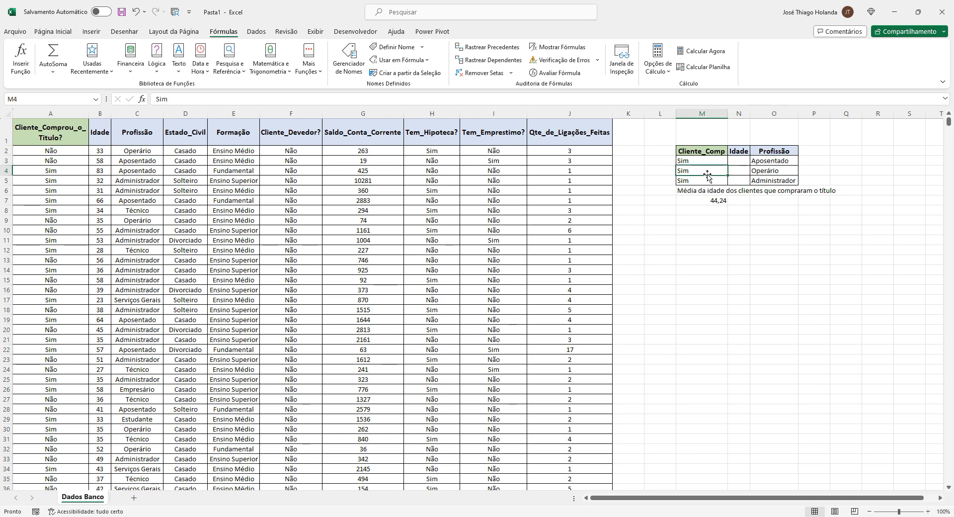
pyautogui.click(778, 173)
pyautogui.click(705, 191)
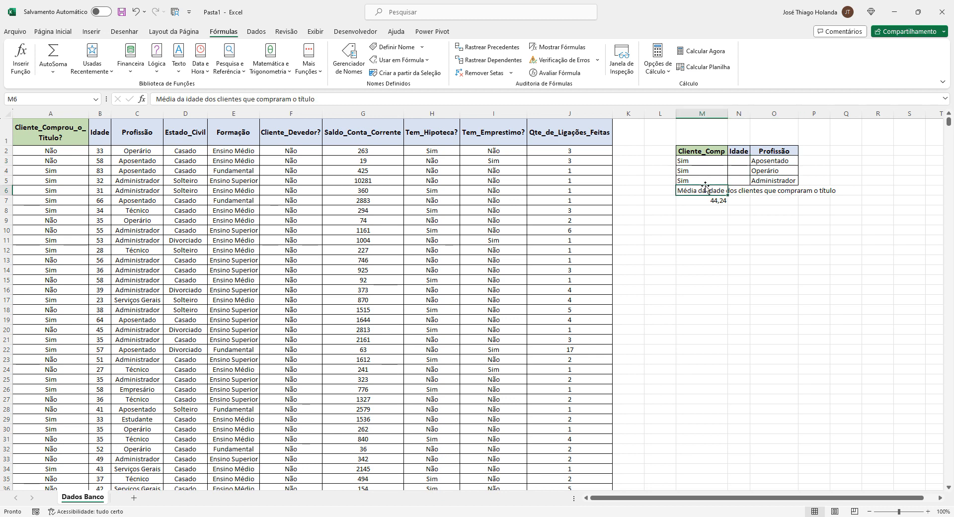
pyautogui.click(702, 180)
pyautogui.click(775, 182)
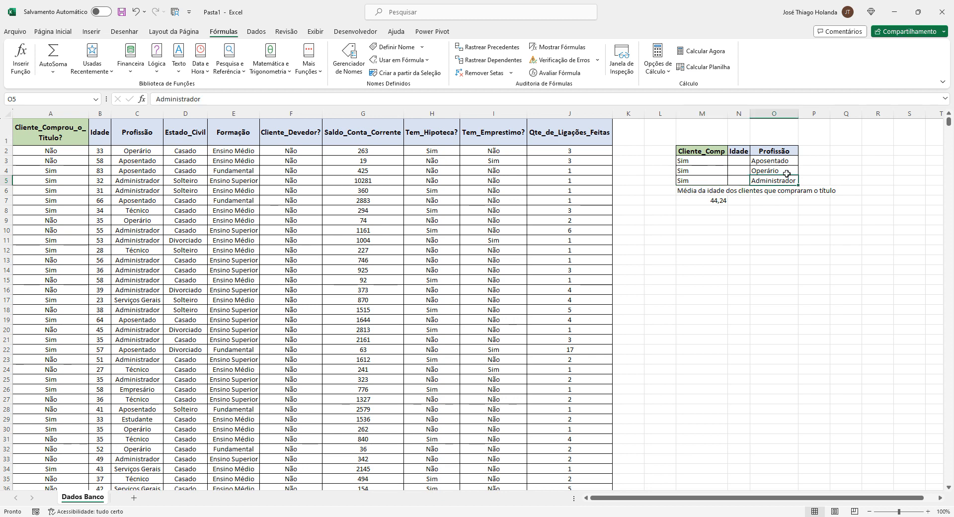
pyautogui.click(781, 162)
pyautogui.click(774, 172)
pyautogui.click(774, 181)
pyautogui.moveTo(716, 161); pyautogui.dragTo(709, 181)
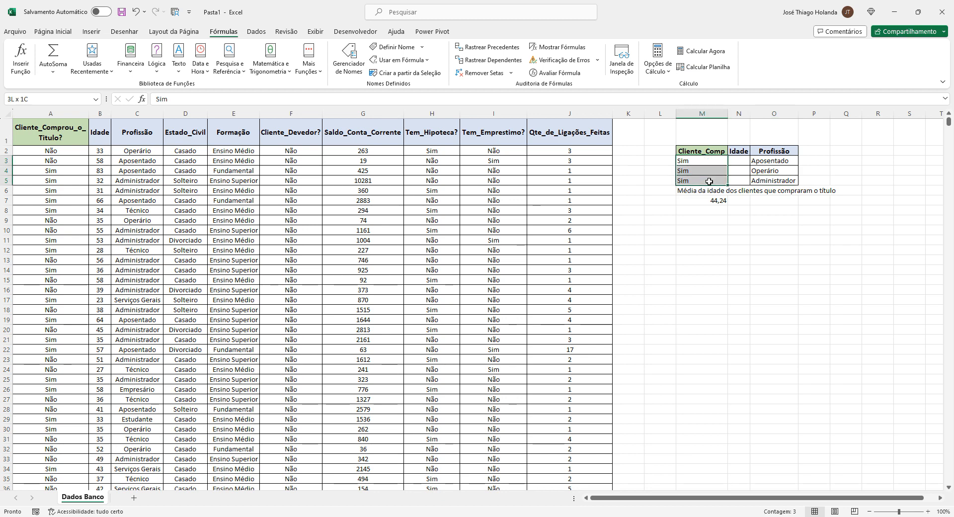
pyautogui.click(740, 212)
# Enter >30 under Idade in criteria row 3
pyautogui.click(738, 164)
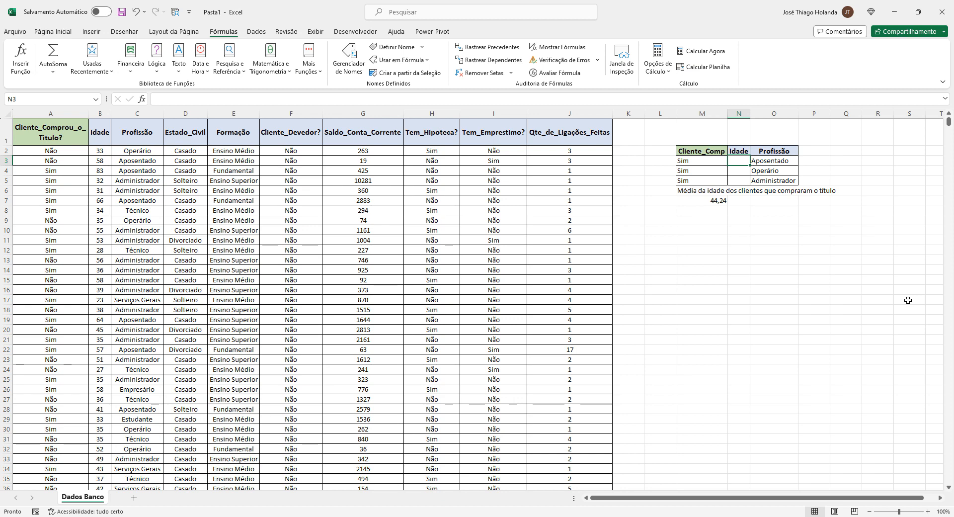
pyautogui.write('>30')
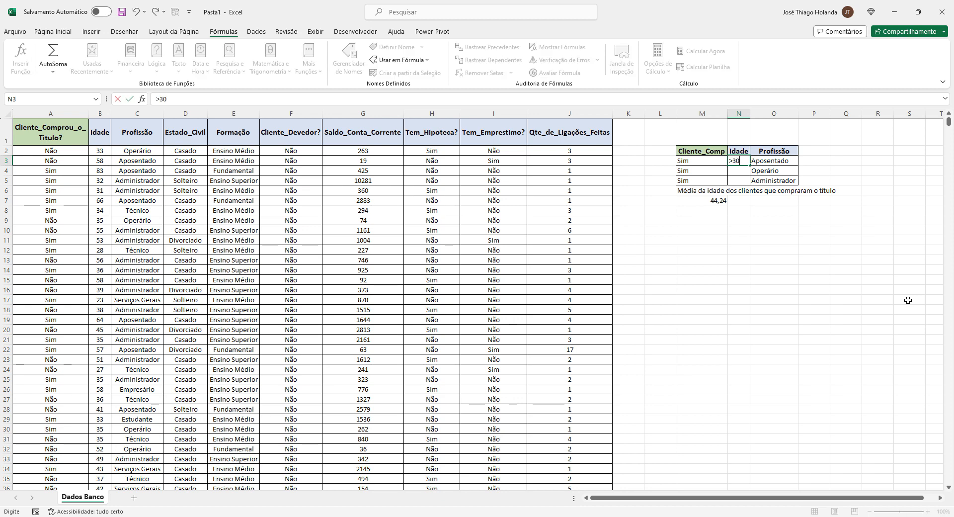
pyautogui.press('Return')
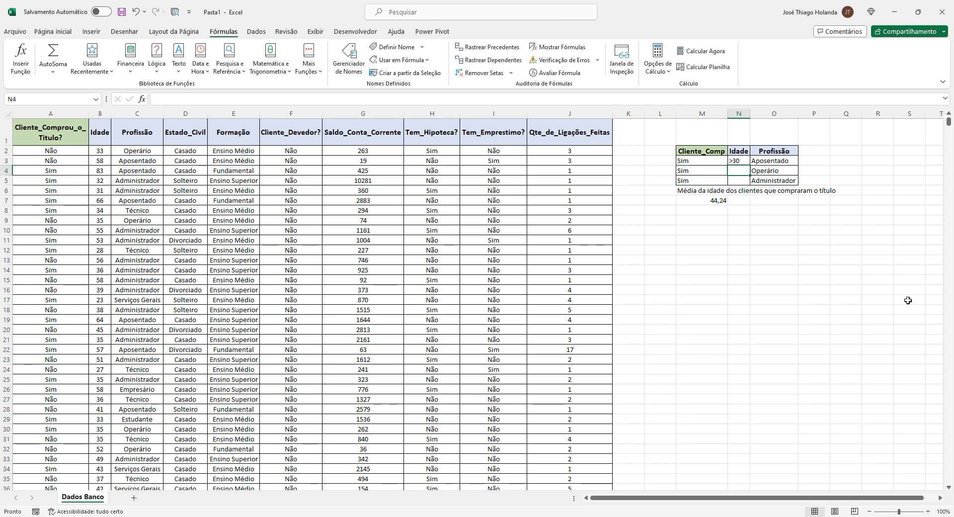
pyautogui.press('Up')
pyautogui.press('Left')
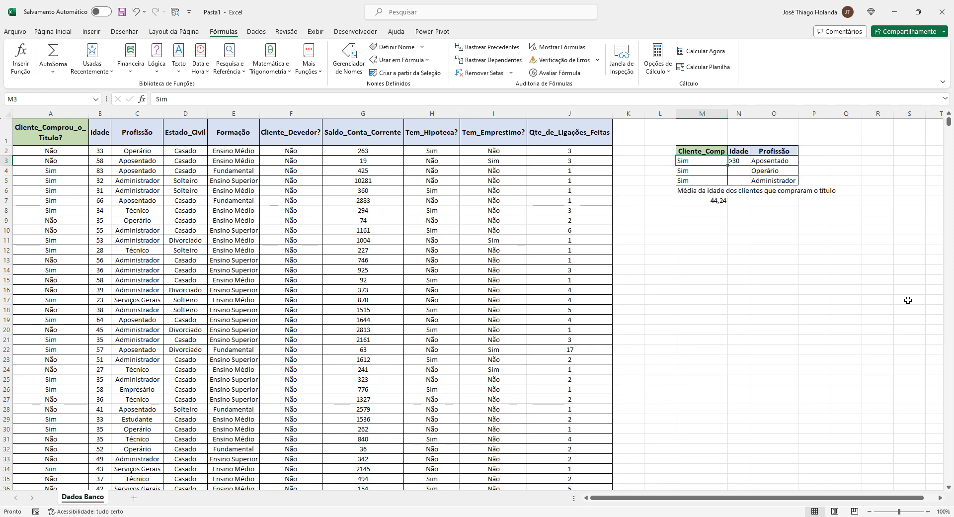
pyautogui.press('Right')
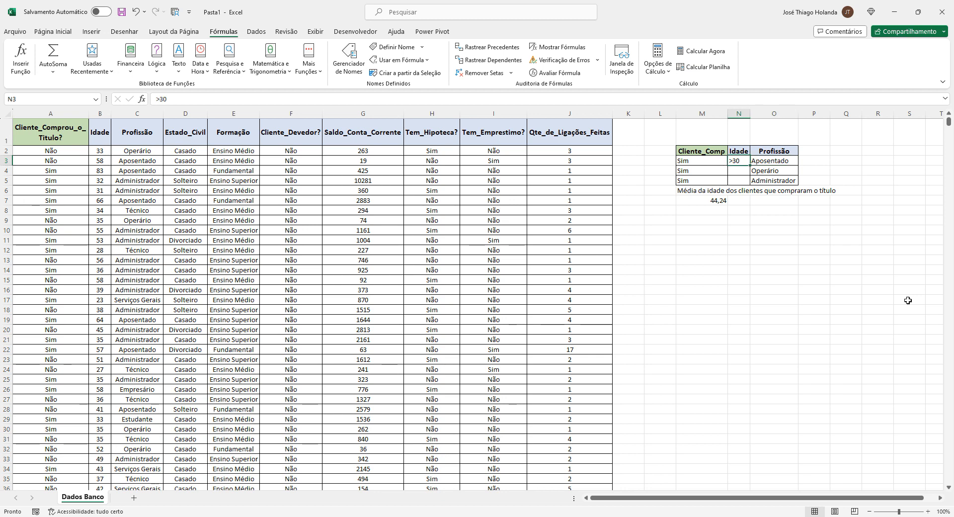
# Format the whole Idade column of ages as Number with no decimal places
pyautogui.click(102, 152)
pyautogui.click(64, 33)
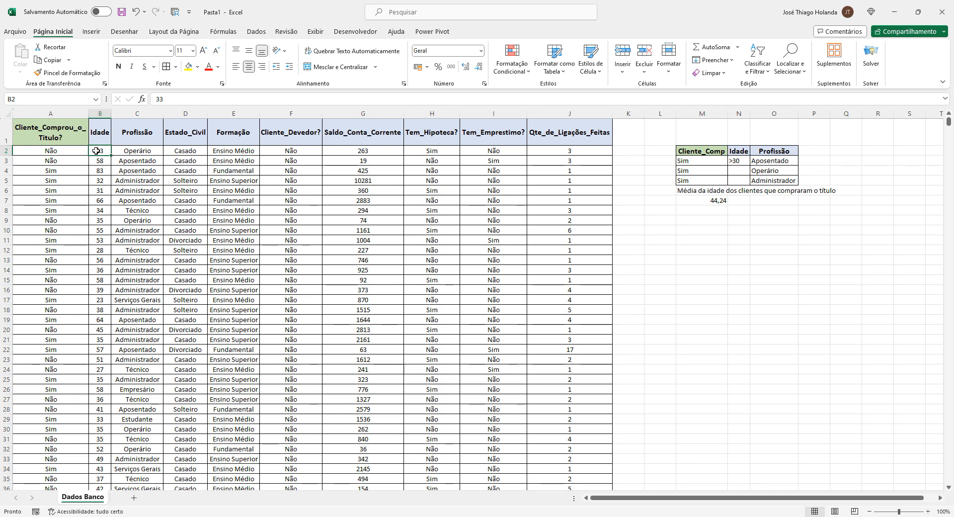
pyautogui.hotkey('ctrl', 'shift', 'Down')
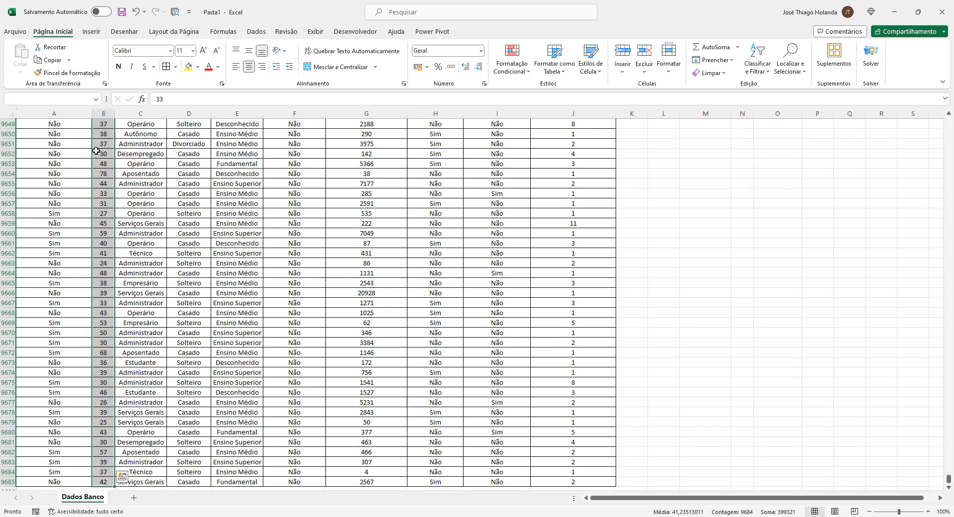
pyautogui.click(481, 51)
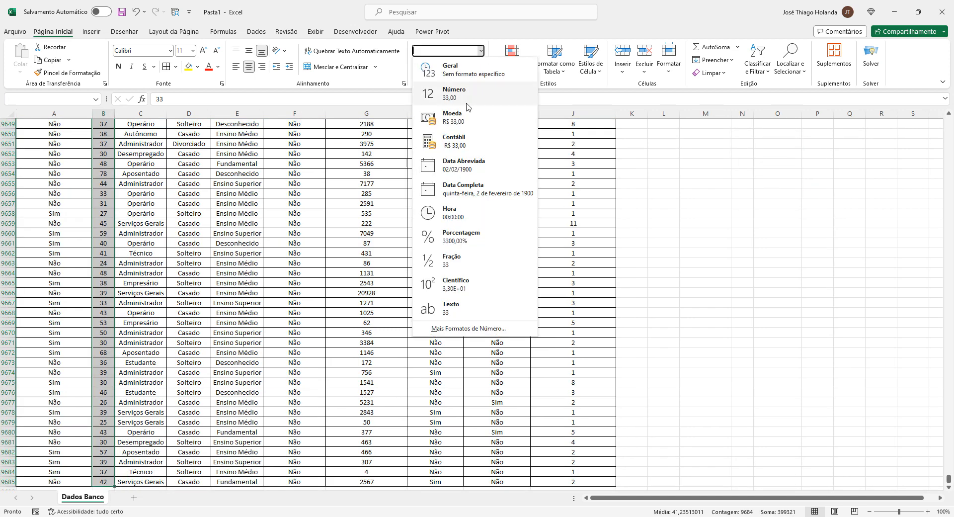
pyautogui.click(466, 105)
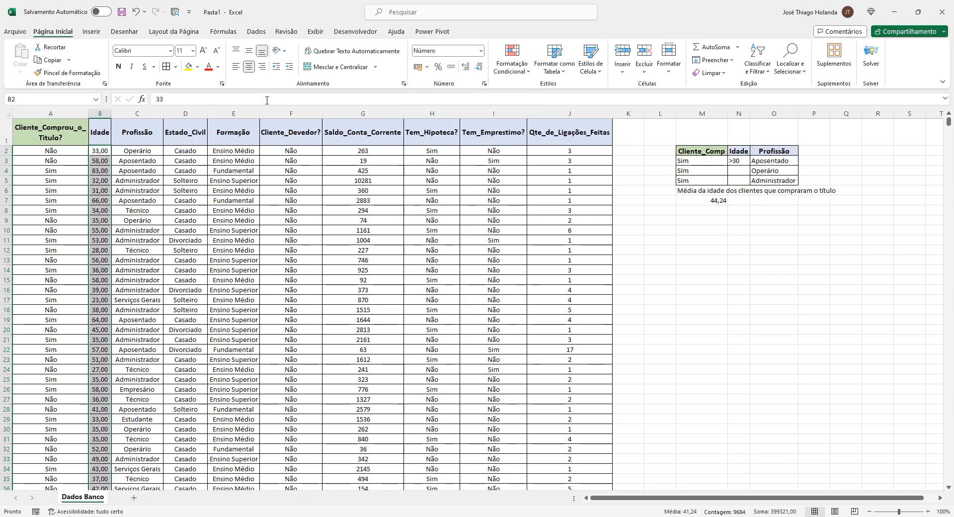
pyautogui.click(477, 66)
pyautogui.click(477, 66)
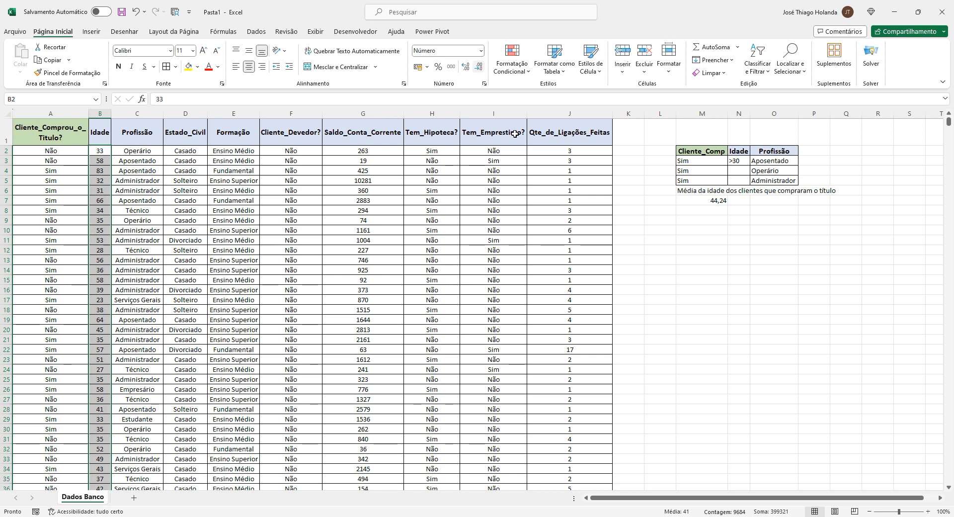
# Enter >30 under Idade in criteria rows 4 and 5
pyautogui.click(684, 253)
pyautogui.click(712, 201)
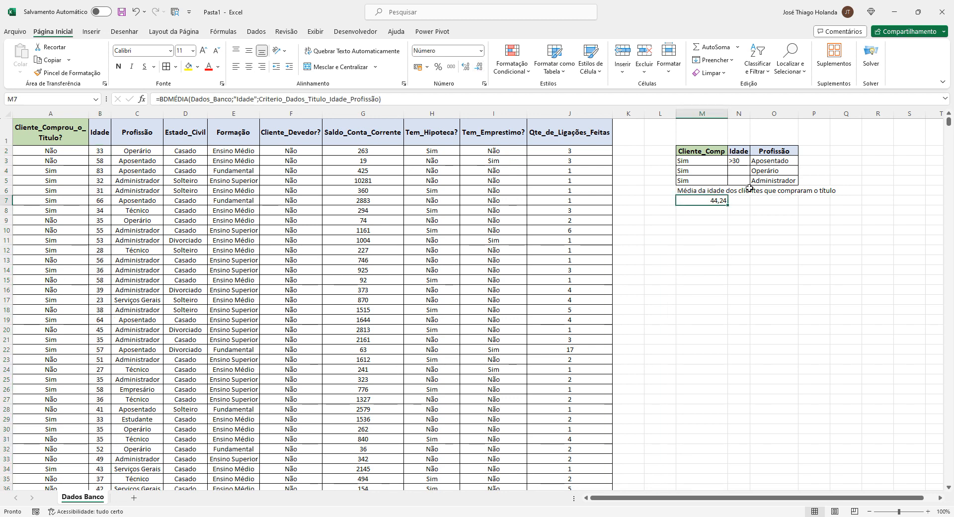
pyautogui.click(740, 164)
pyautogui.moveTo(738, 166); pyautogui.dragTo(738, 168)
pyautogui.click(738, 170)
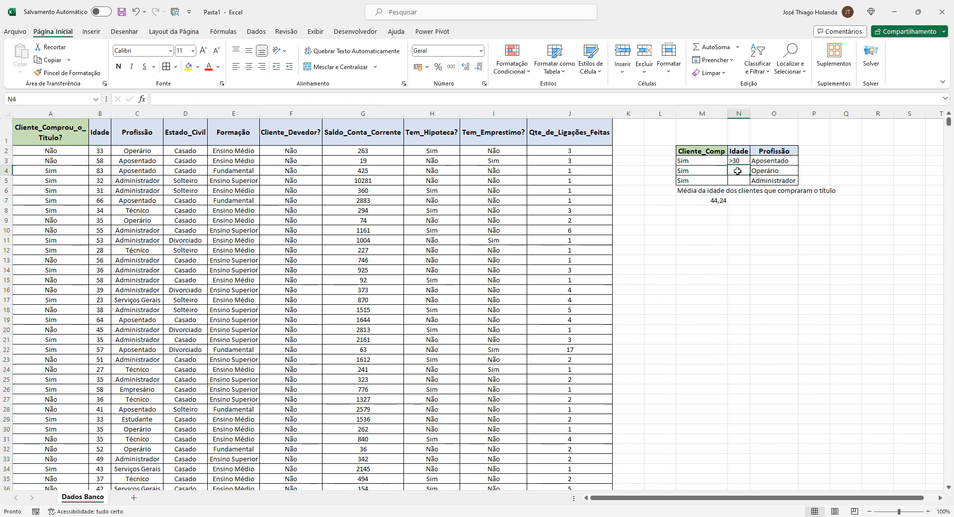
pyautogui.click(738, 179)
pyautogui.click(735, 172)
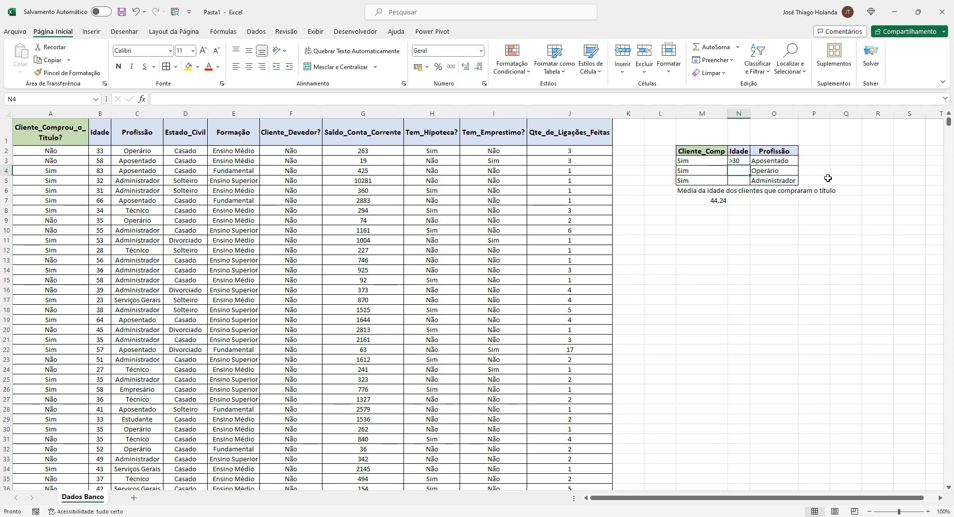
pyautogui.write('>30')
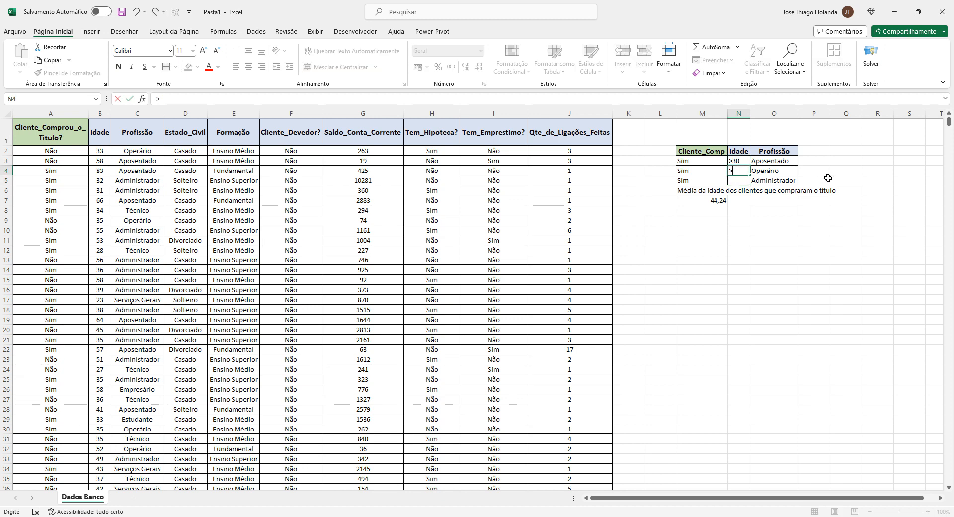
pyautogui.press('Return')
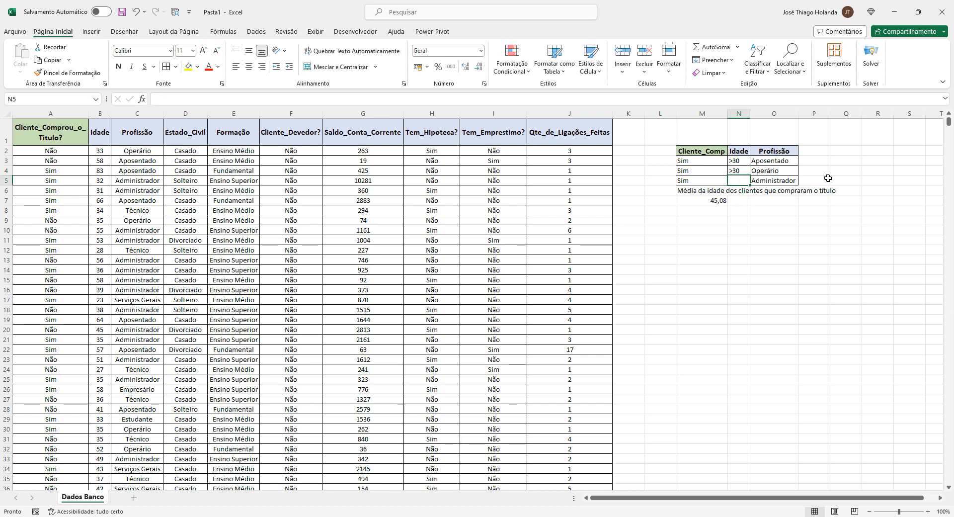
pyautogui.write('>30')
pyautogui.press('Return')
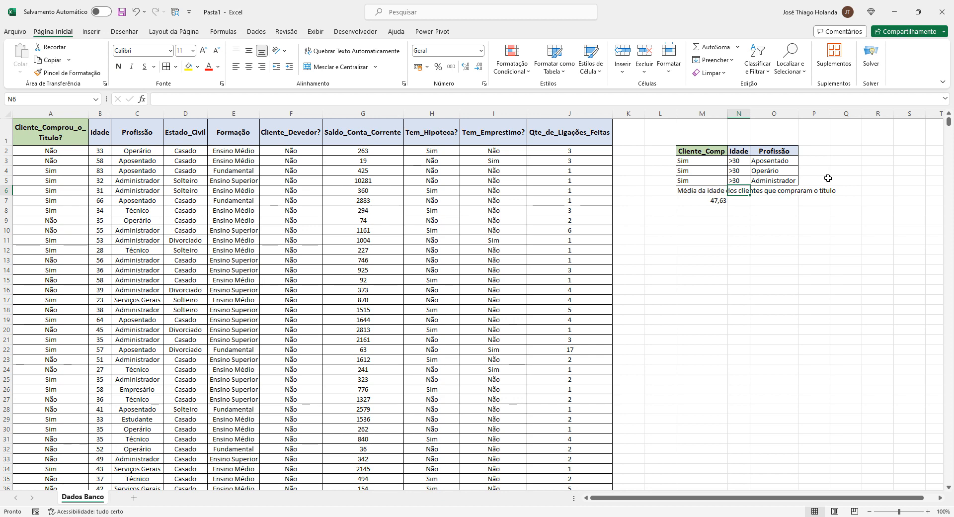
# Review the criteria block's rows 3 to 5 cell by cell across Cliente_Comp, Idade and Profissão
pyautogui.press('Up')
pyautogui.press('Up')
pyautogui.press('Left')
pyautogui.press('Left')
pyautogui.press('Up')
pyautogui.press('Right')
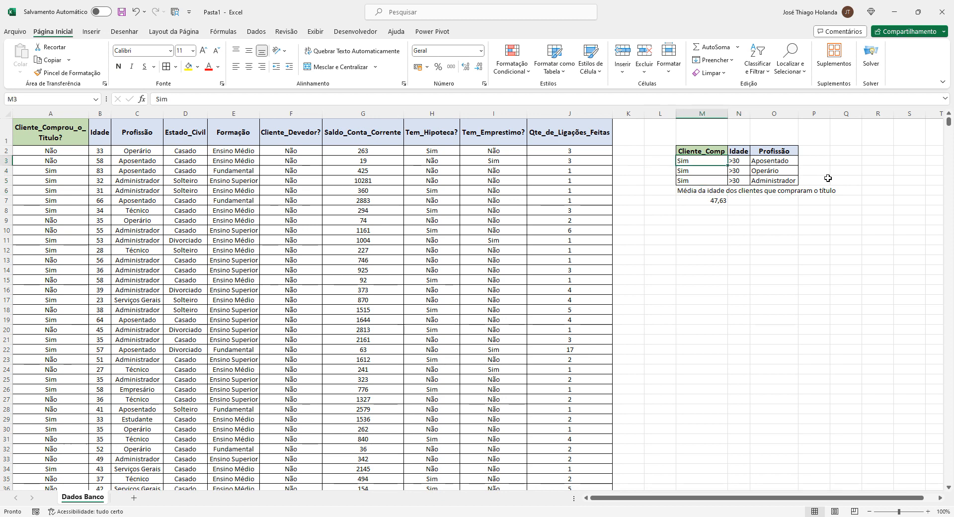
pyautogui.press('Right')
pyautogui.press('Right')
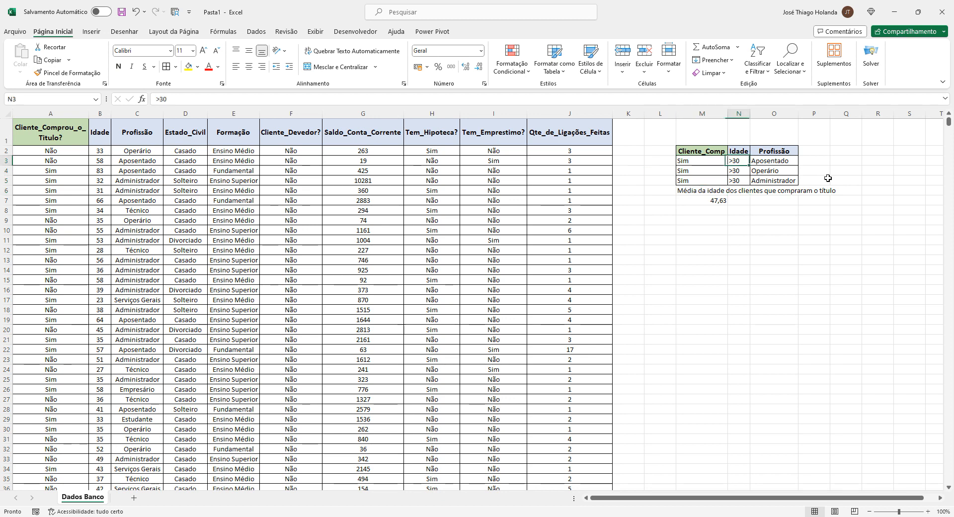
pyautogui.press('Left')
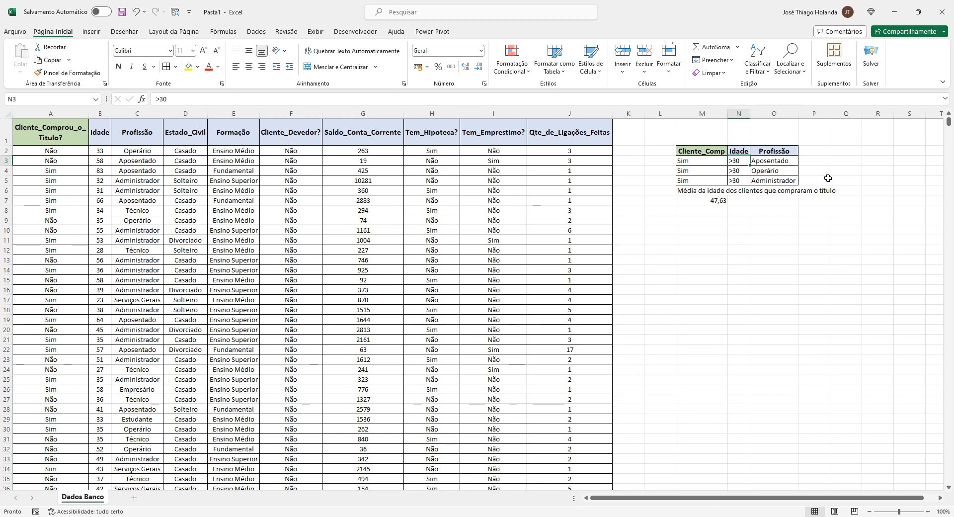
pyautogui.press('Left')
pyautogui.press('Right')
pyautogui.press('Right')
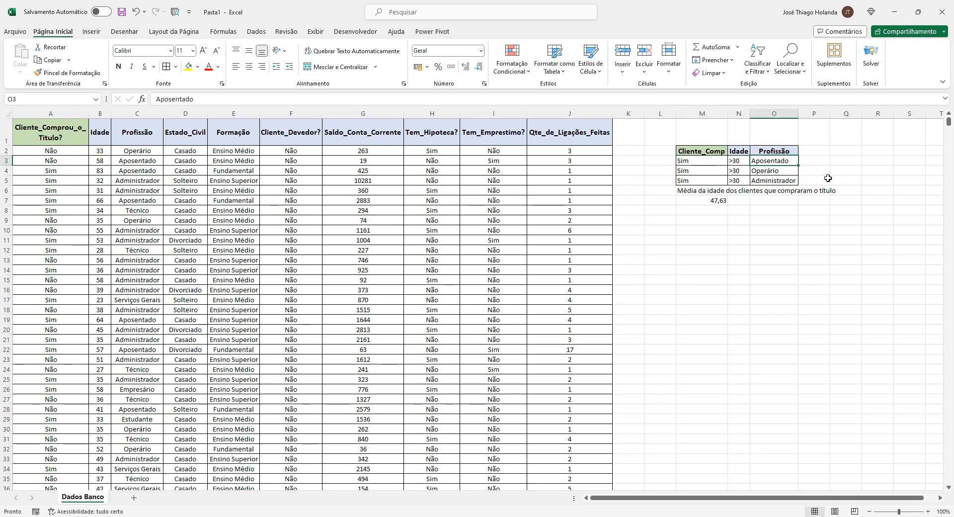
pyautogui.press('Left')
pyautogui.press('Left')
pyautogui.hotkey('shift', 'Right')
pyautogui.hotkey('shift', 'Right')
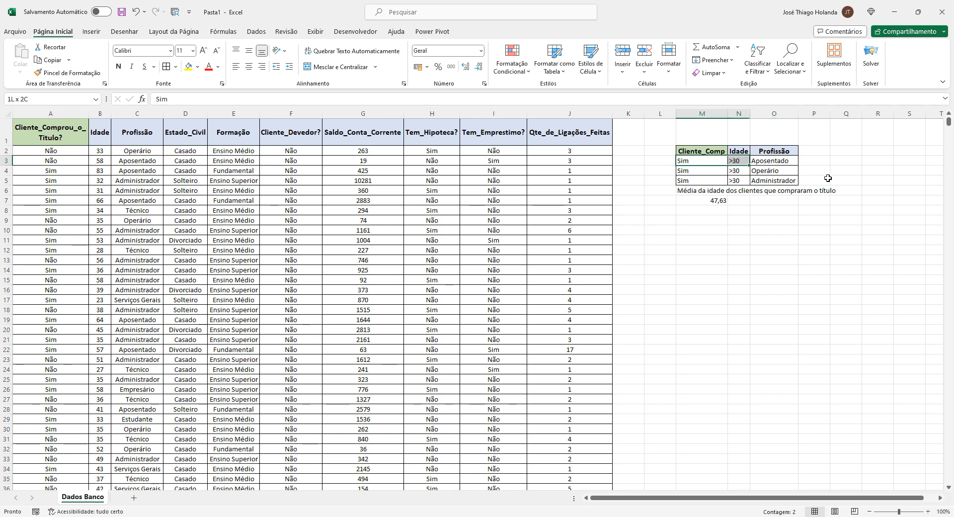
pyautogui.press('Down')
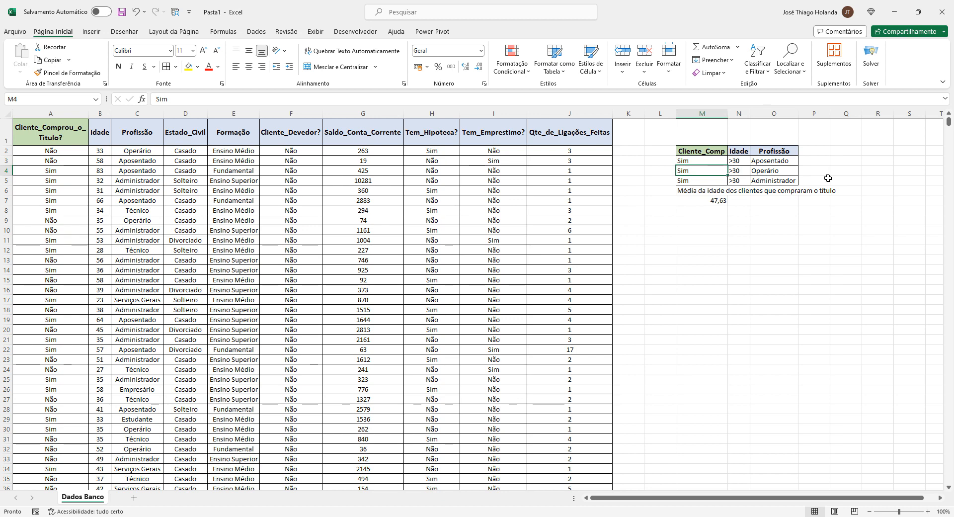
pyautogui.hotkey('shift', 'Right')
pyautogui.hotkey('shift', 'Right')
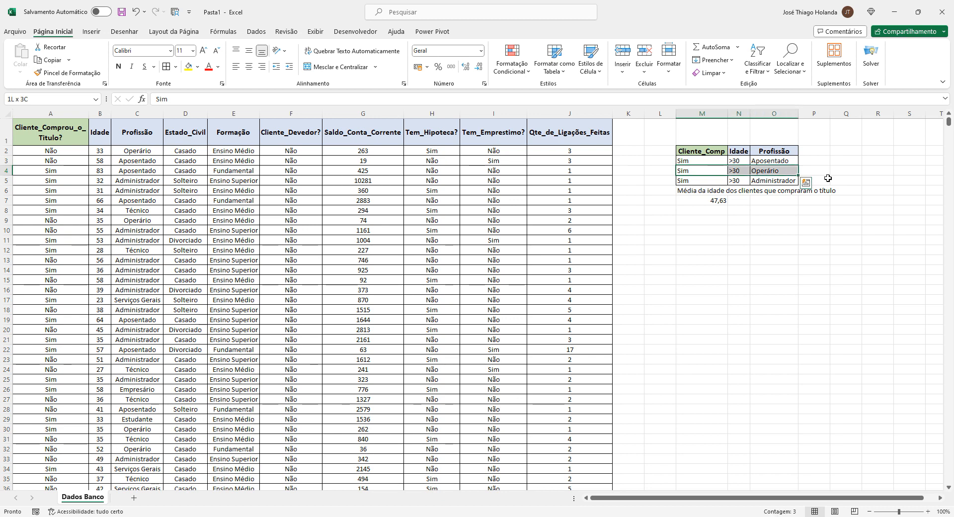
pyautogui.press('Down')
pyautogui.hotkey('shift', 'Right')
pyautogui.hotkey('shift', 'Right')
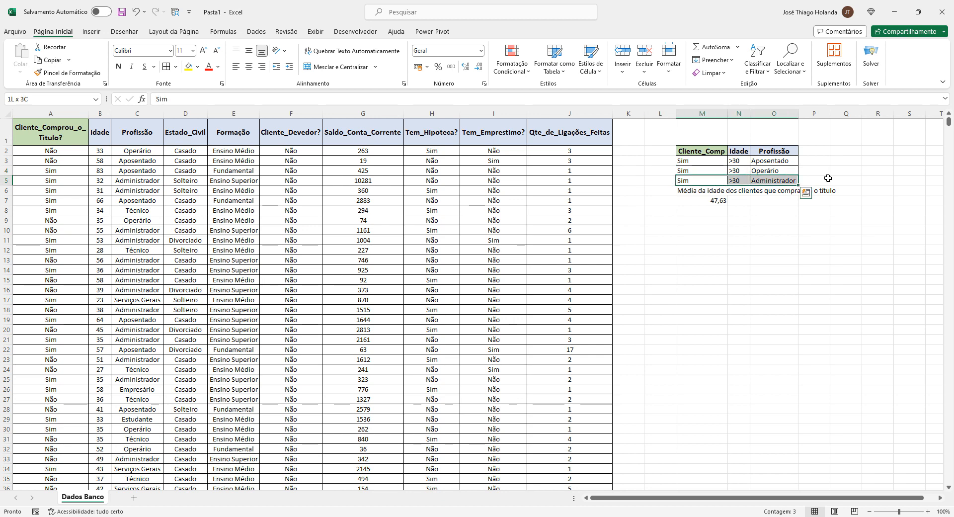
pyautogui.press('Up')
pyautogui.press('Up')
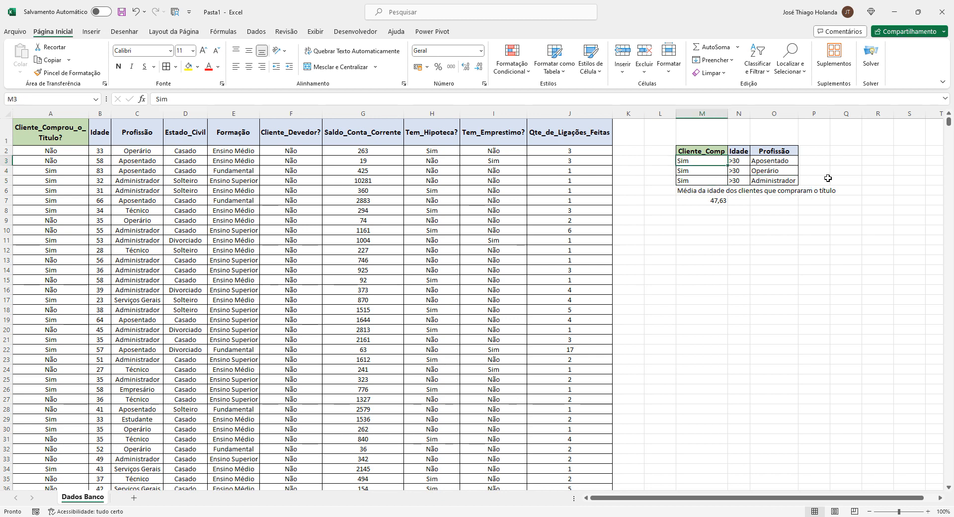
pyautogui.press('Right')
pyautogui.press('Right')
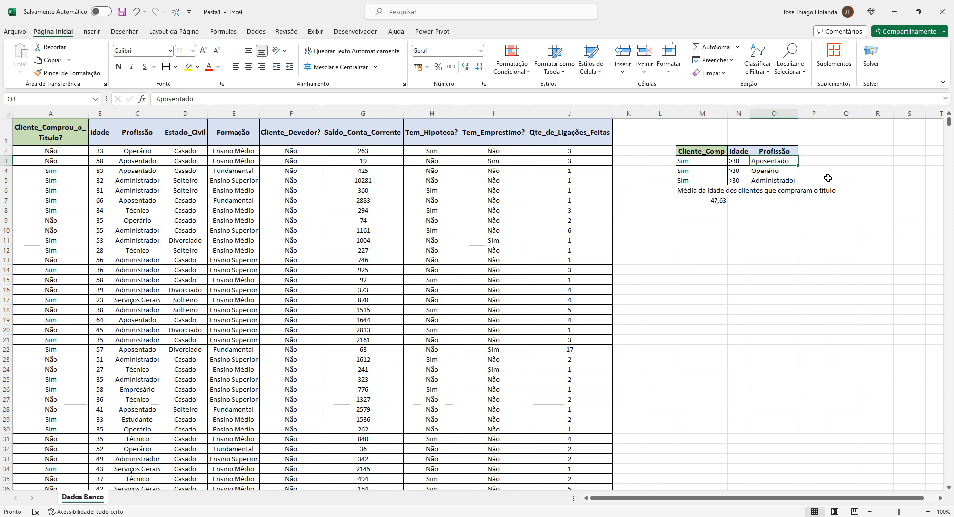